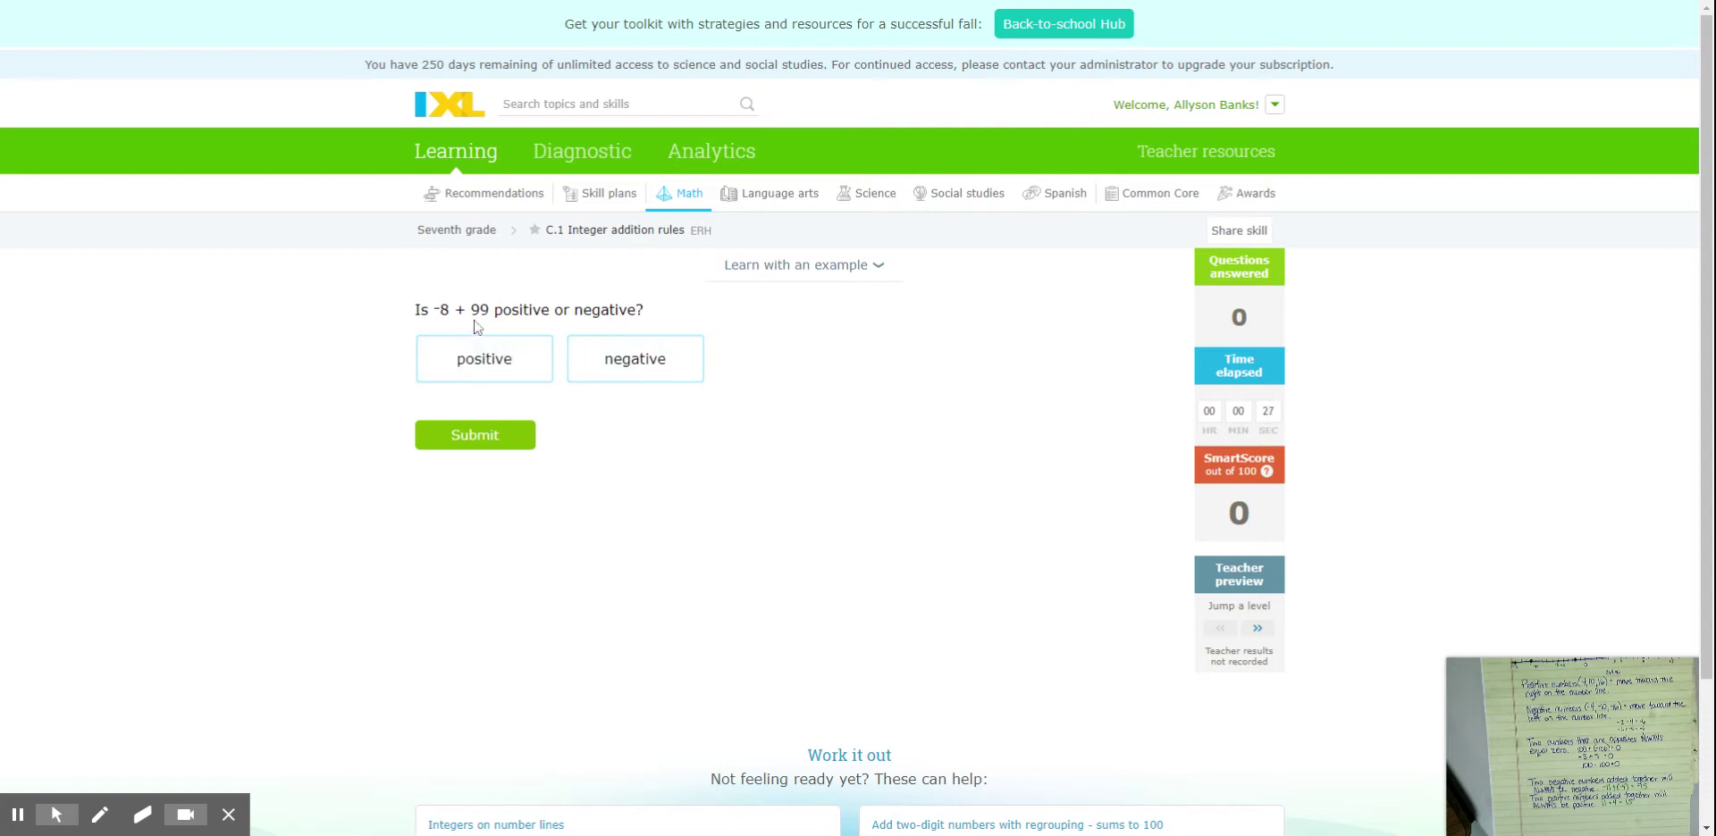
Answer the integer addition questions −8 + 99 and 8 + −6 as positive, submitting each answer
{"action": "left_click", "coordinate": [485, 367]}
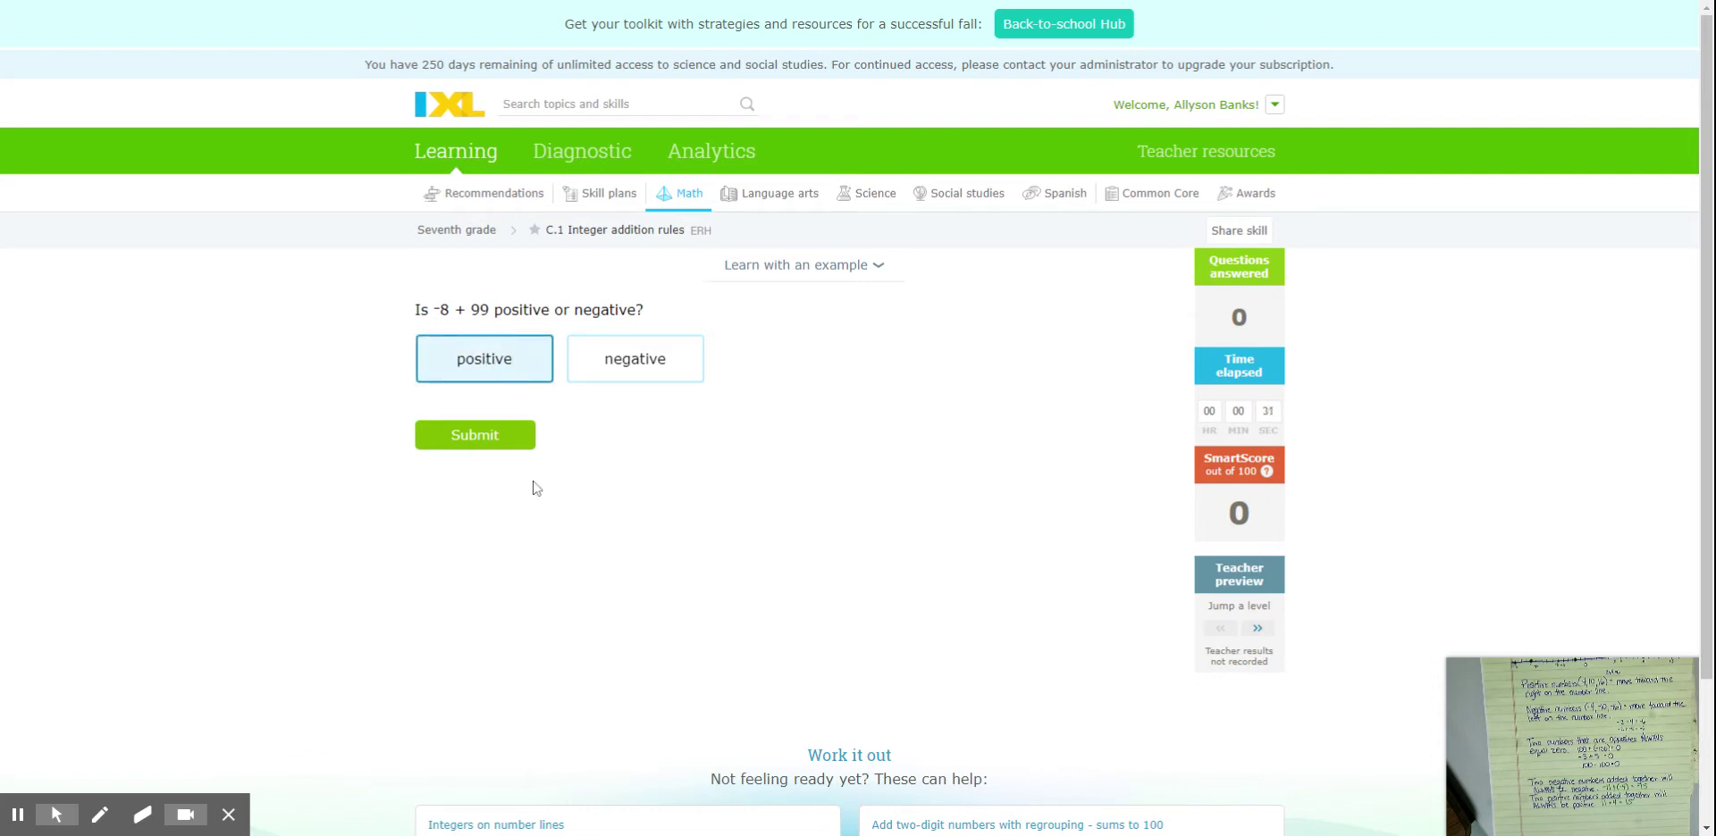
{"action": "left_click", "coordinate": [476, 436]}
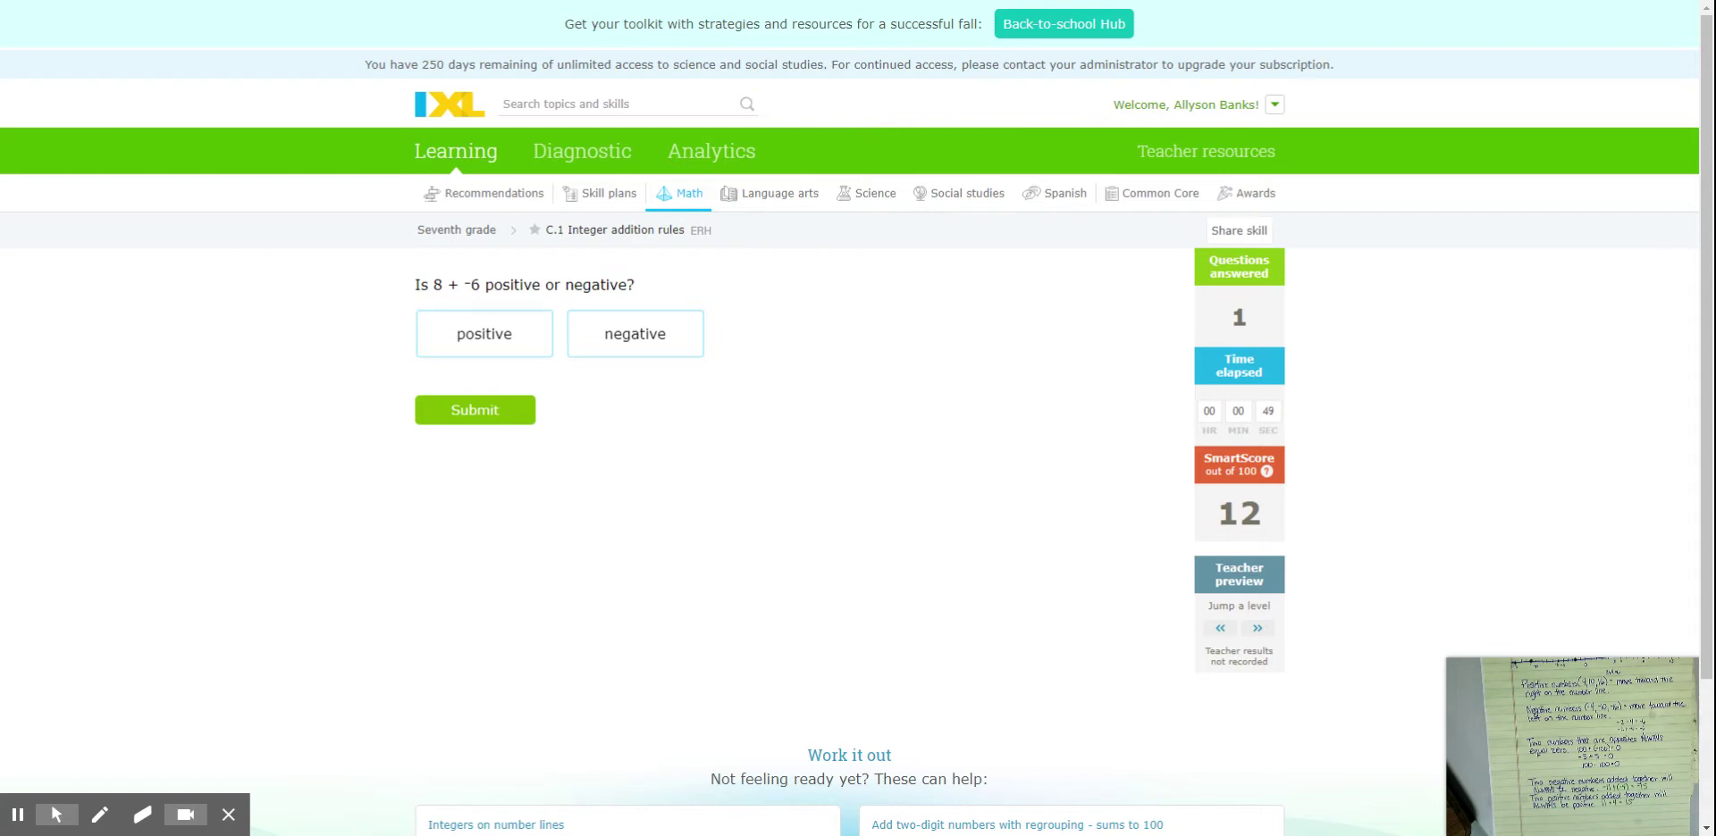
{"action": "left_click", "coordinate": [483, 344]}
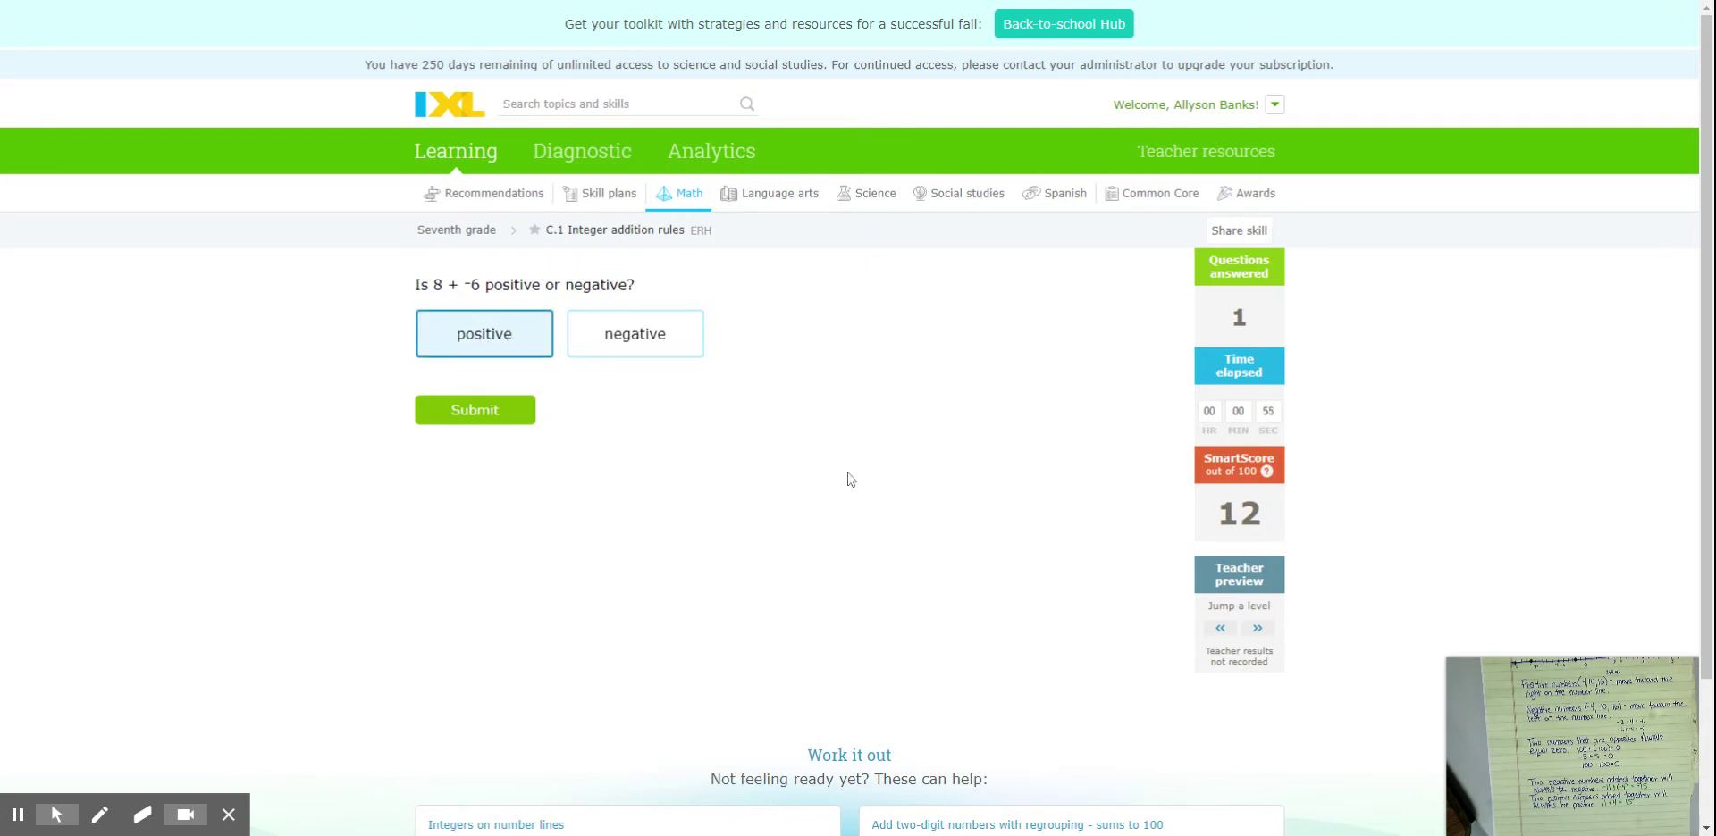
{"action": "left_click", "coordinate": [508, 420]}
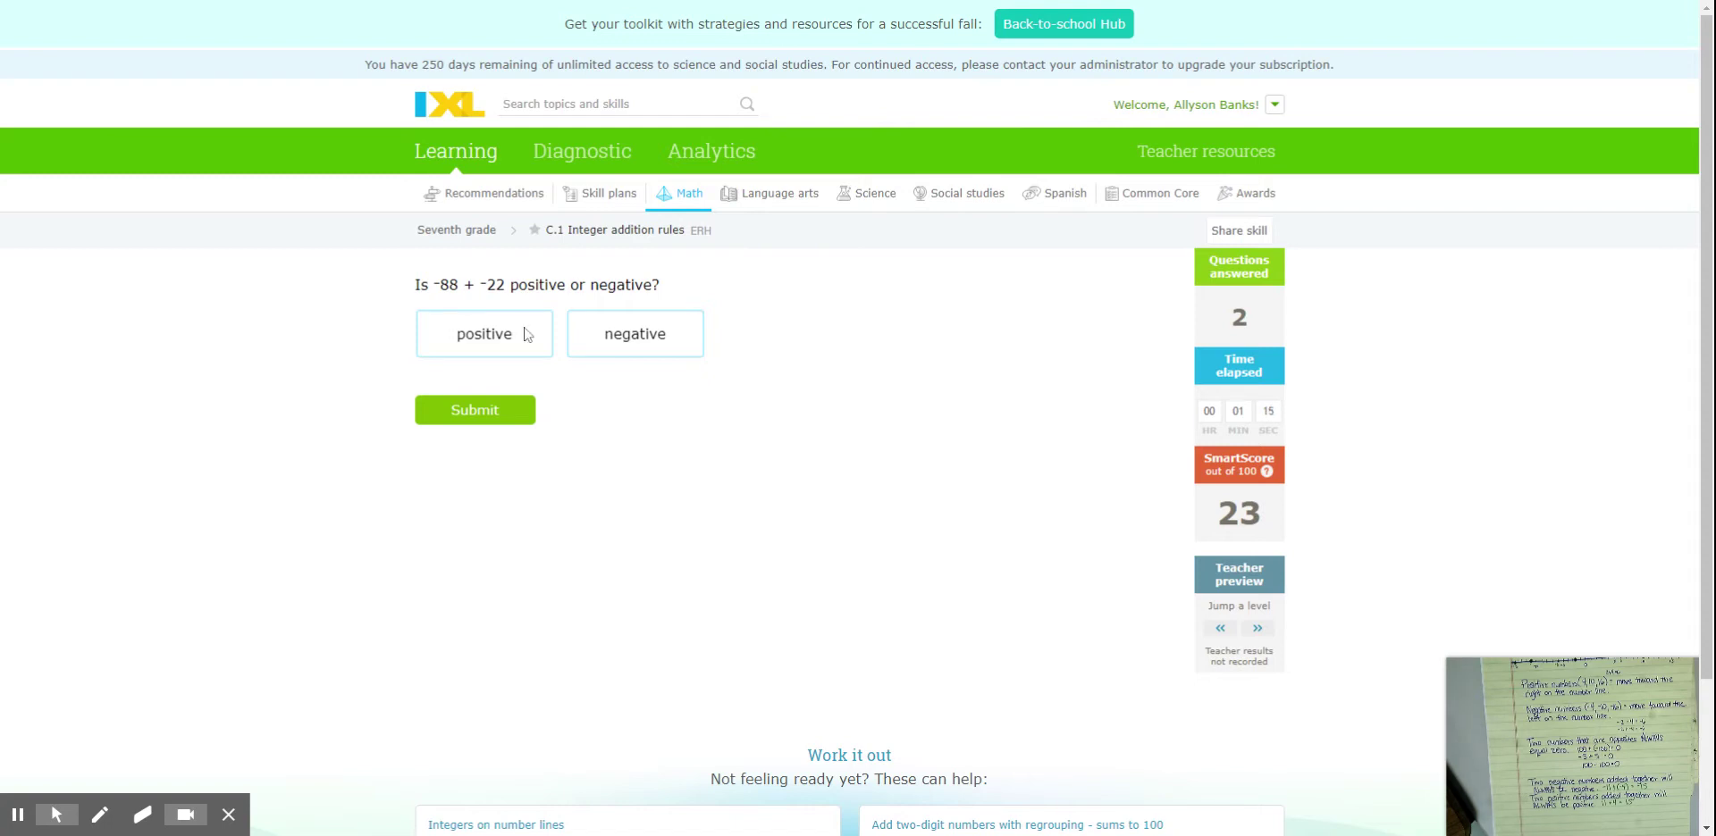
Answer the questions −88 + −22 and −16 + −47 as negative, submitting each answer
{"action": "left_click", "coordinate": [626, 340]}
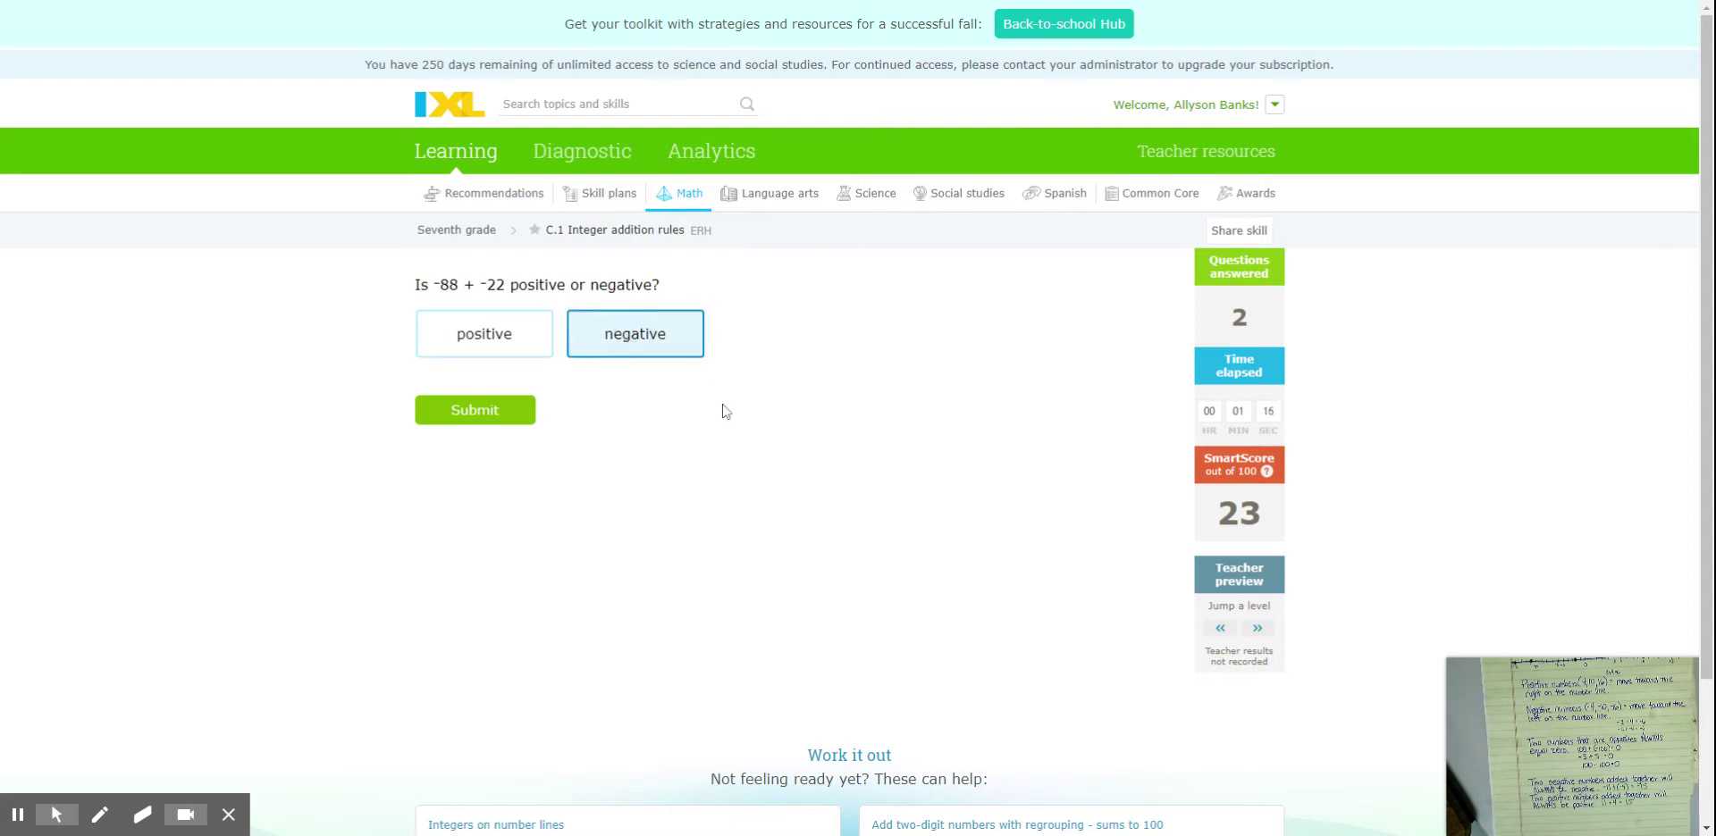
{"action": "left_click", "coordinate": [465, 412]}
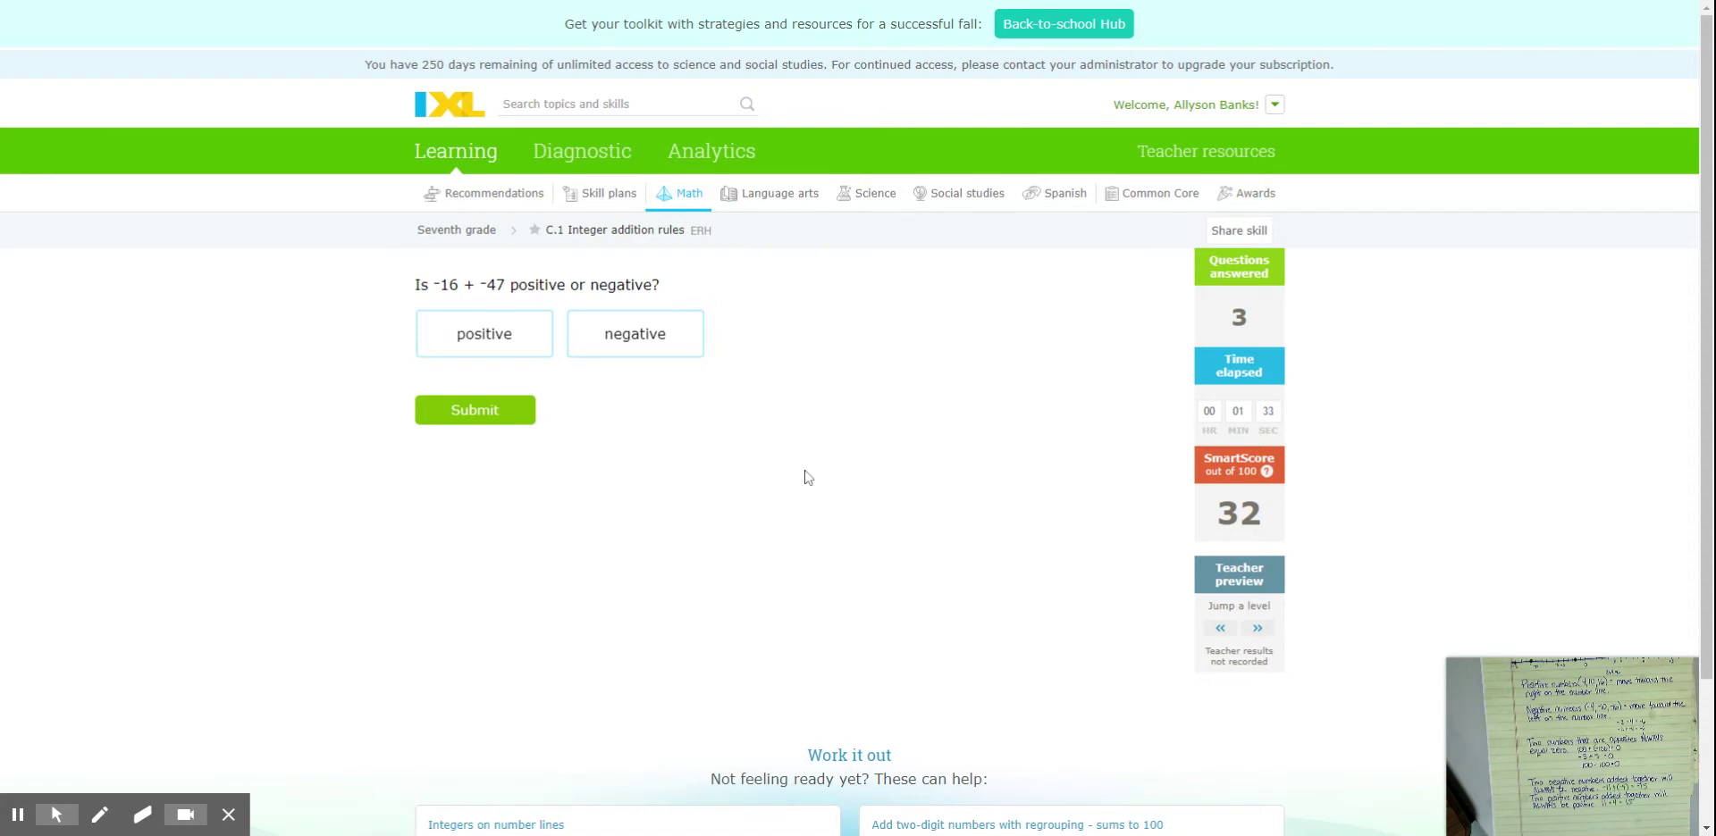
{"action": "left_click", "coordinate": [630, 344]}
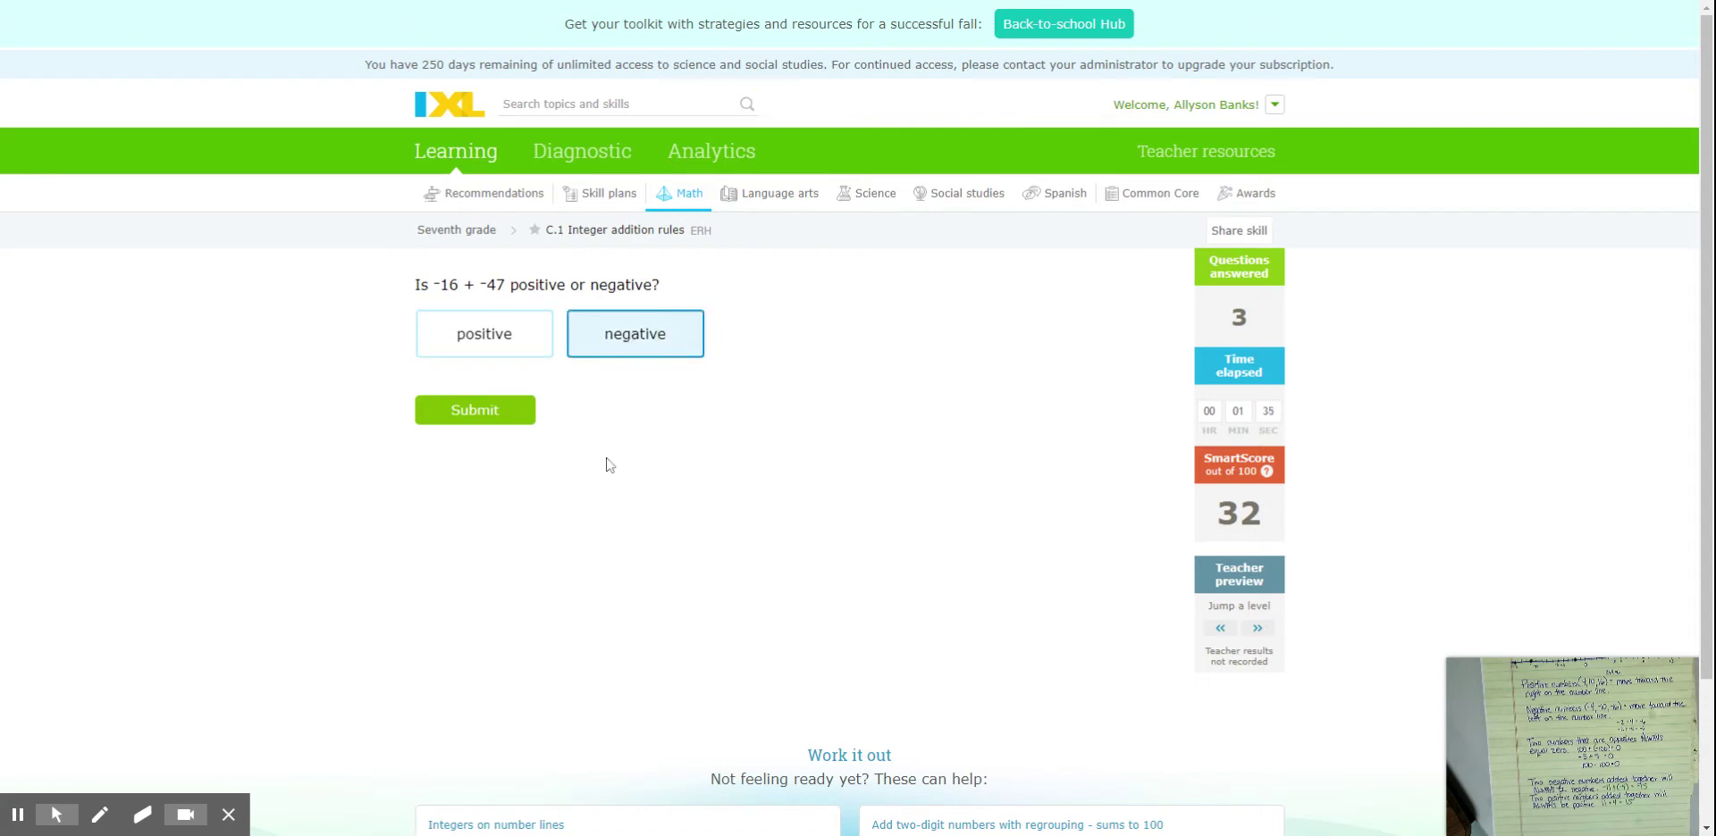
{"action": "left_click", "coordinate": [465, 417]}
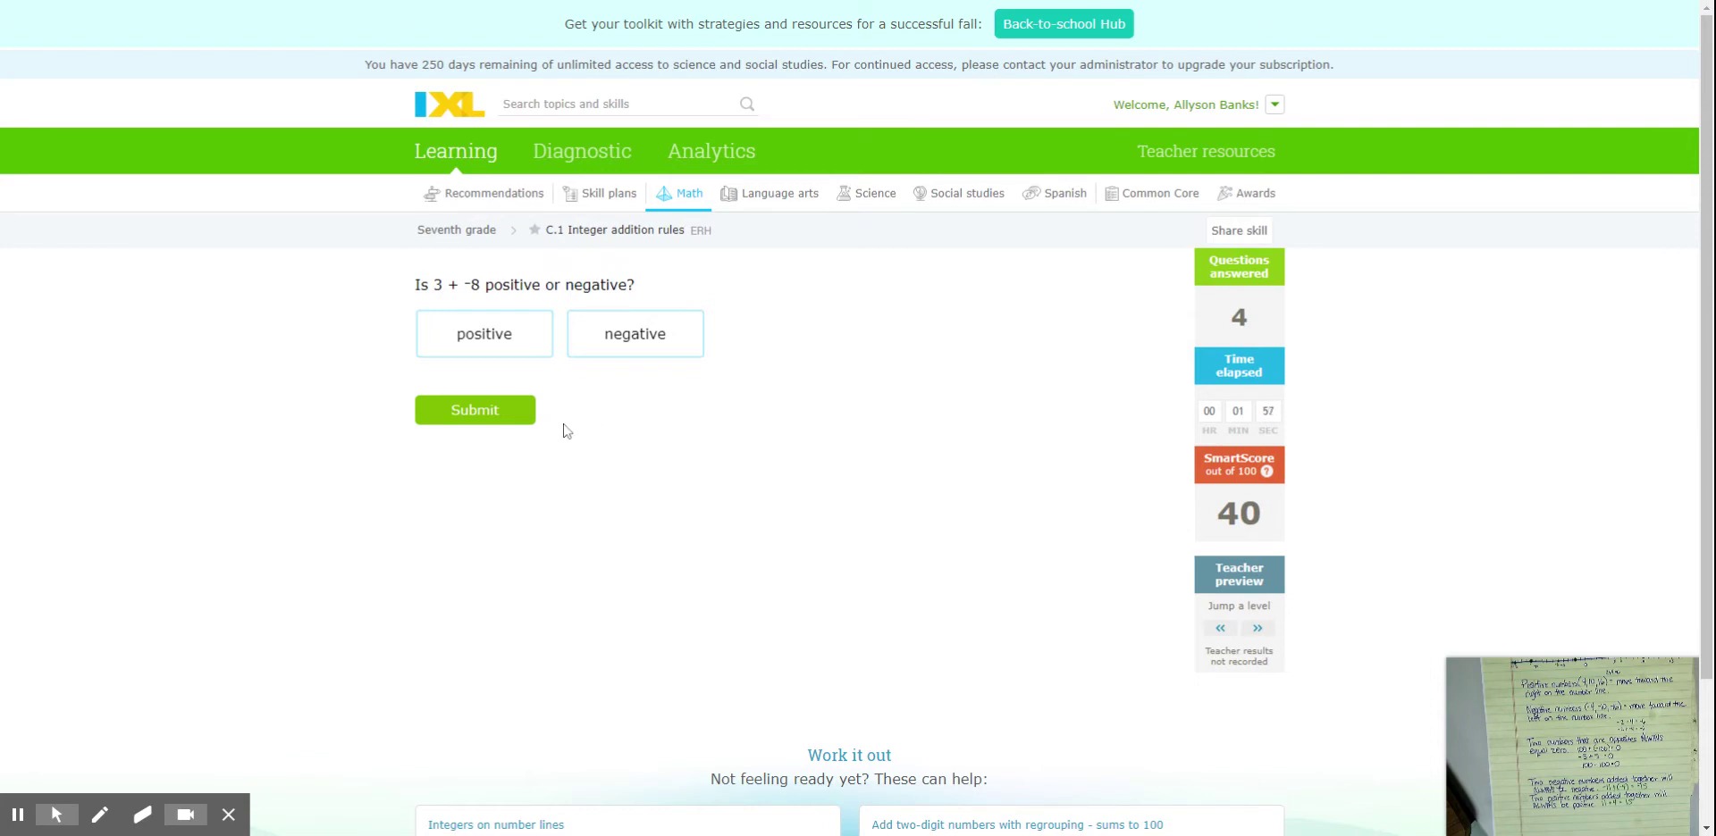
Submit negative as the answer for 3 + −8 and positive for 65 + 60
{"action": "left_click", "coordinate": [634, 336]}
{"action": "left_click", "coordinate": [466, 411]}
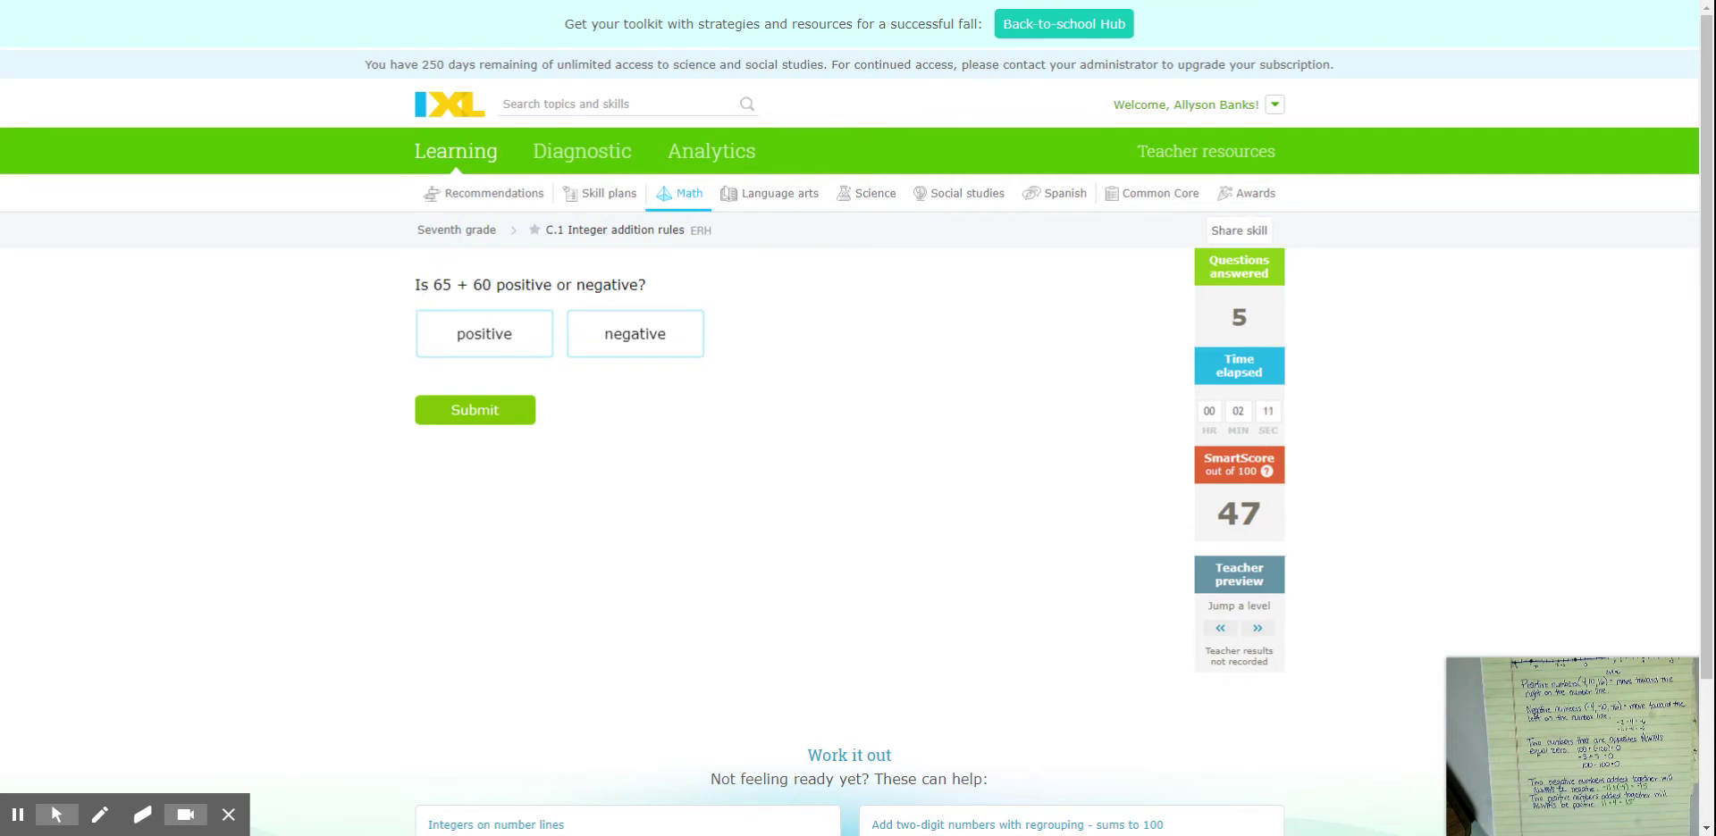
{"action": "left_click", "coordinate": [484, 341]}
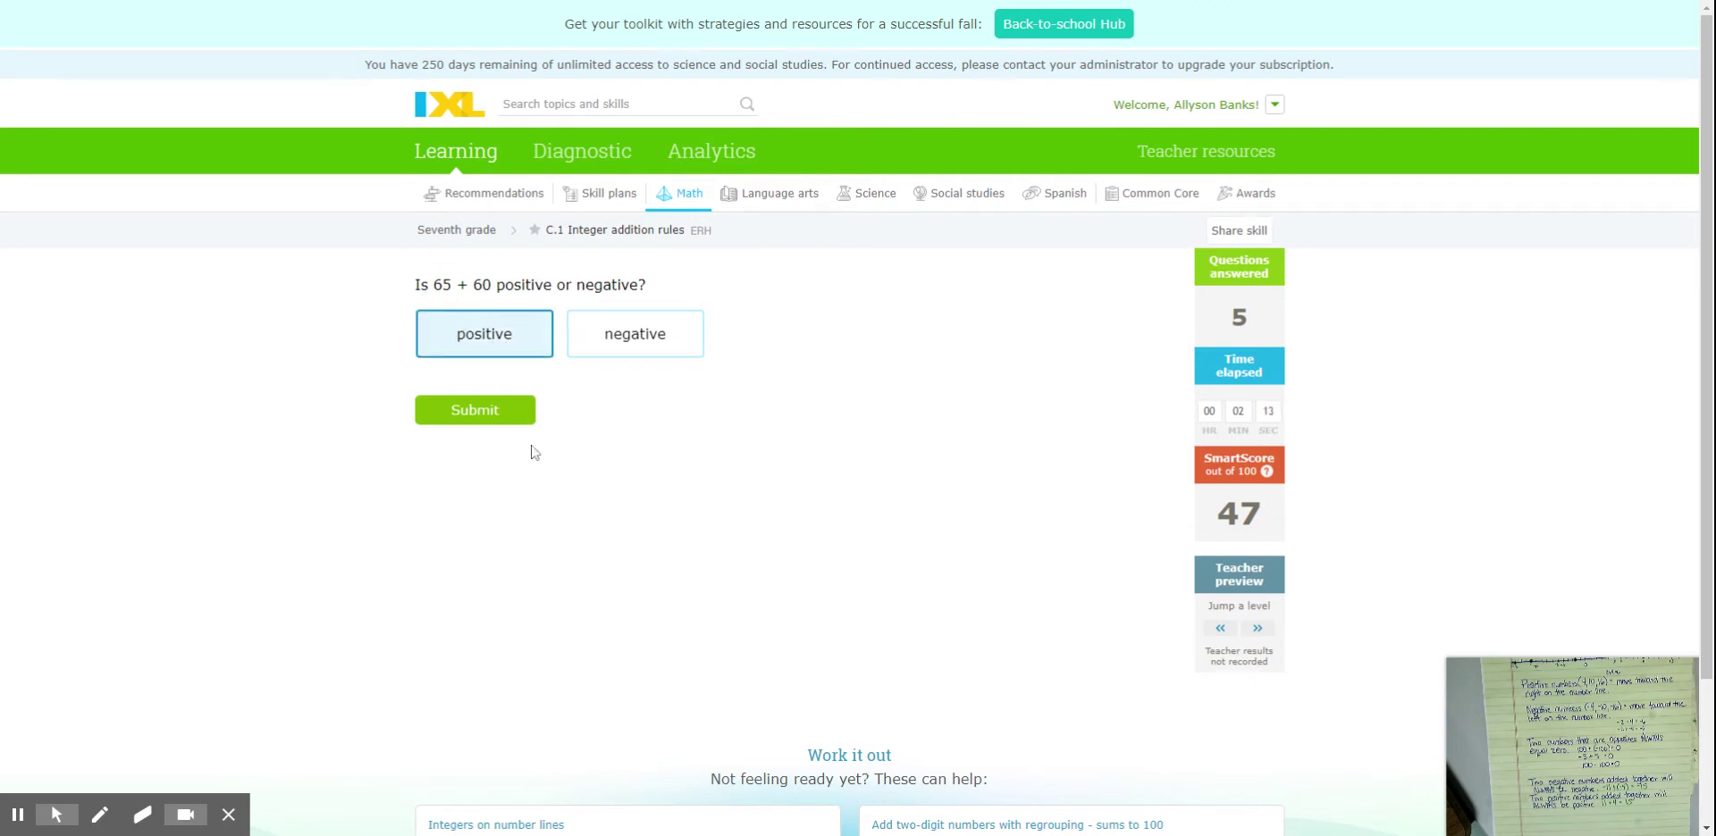
{"action": "left_click", "coordinate": [476, 412]}
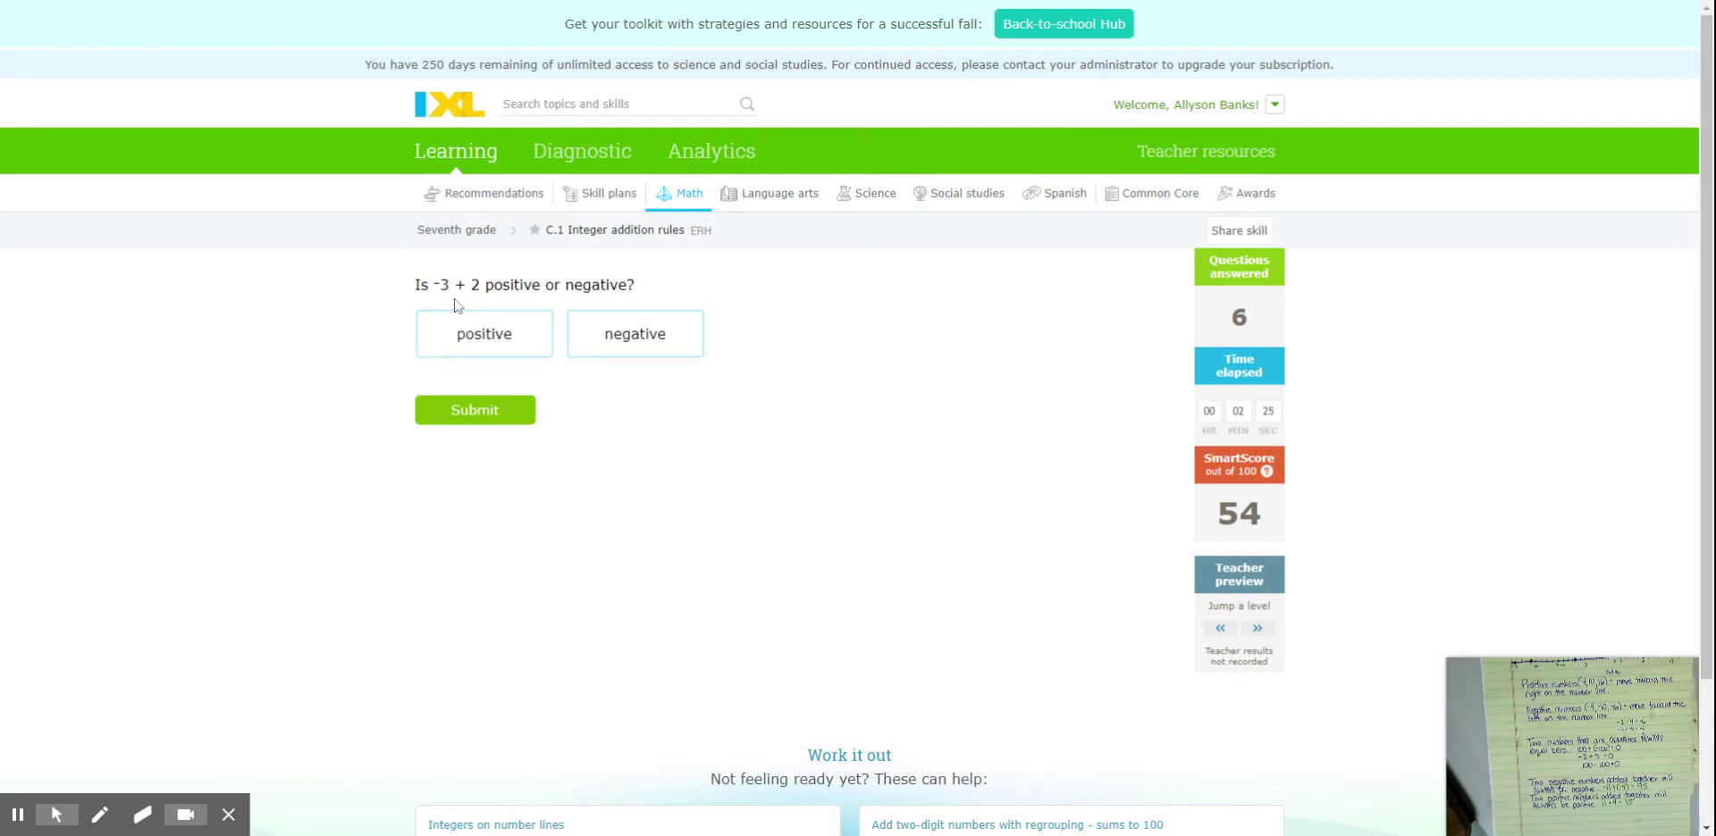
Answer −3 + 2, 25 + −89 and −60 + −4 as negative, submitting each answer
{"action": "left_click", "coordinate": [636, 341]}
{"action": "left_click", "coordinate": [474, 413]}
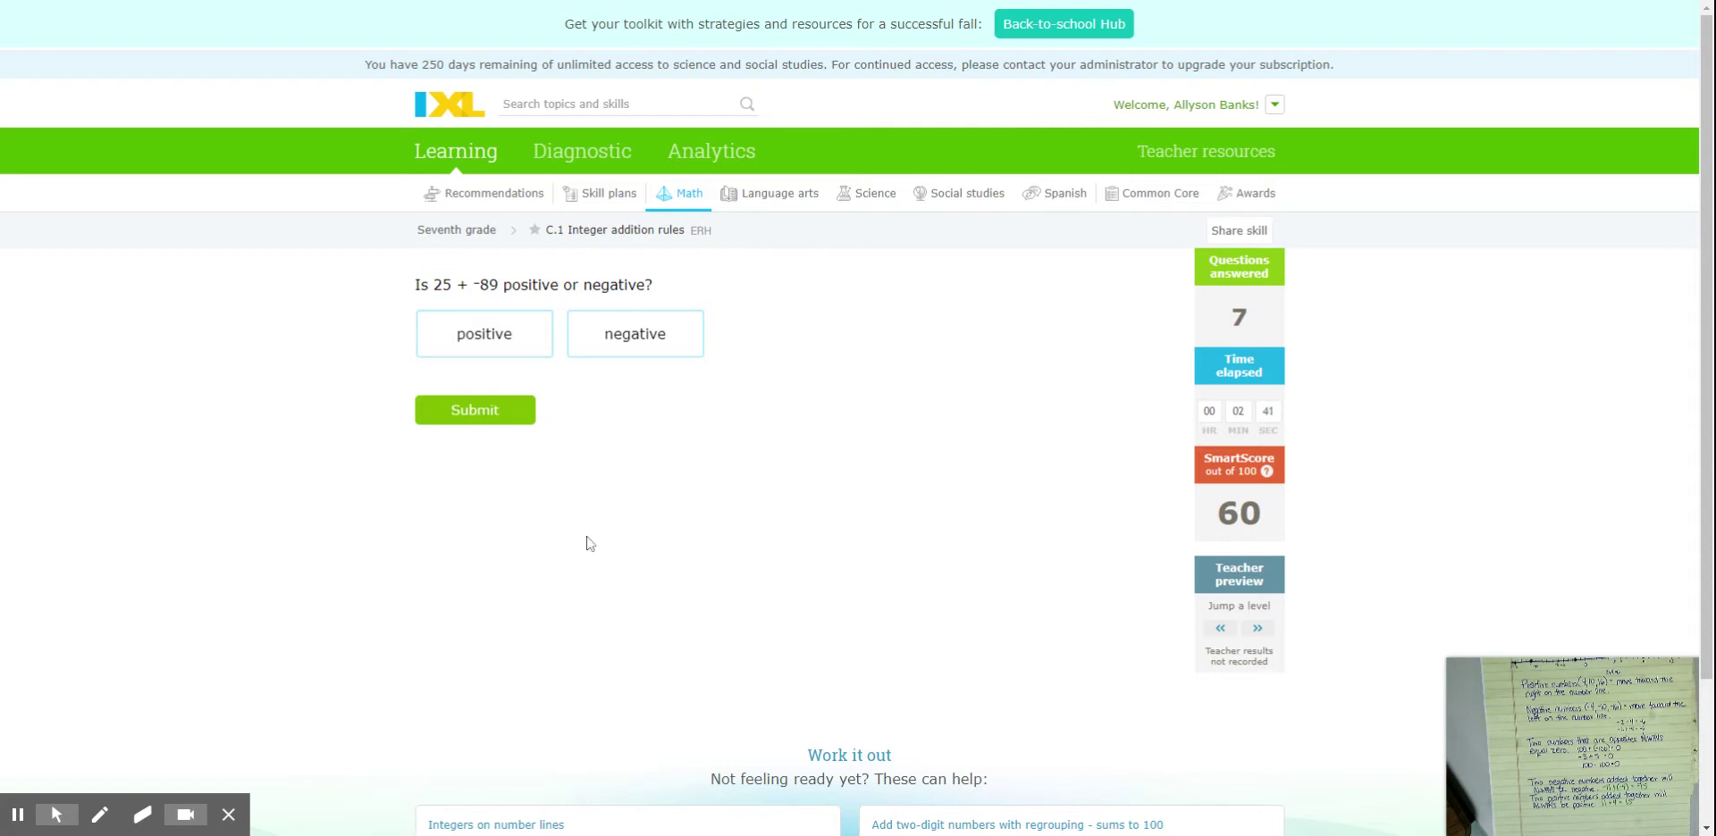
{"action": "left_click", "coordinate": [615, 347]}
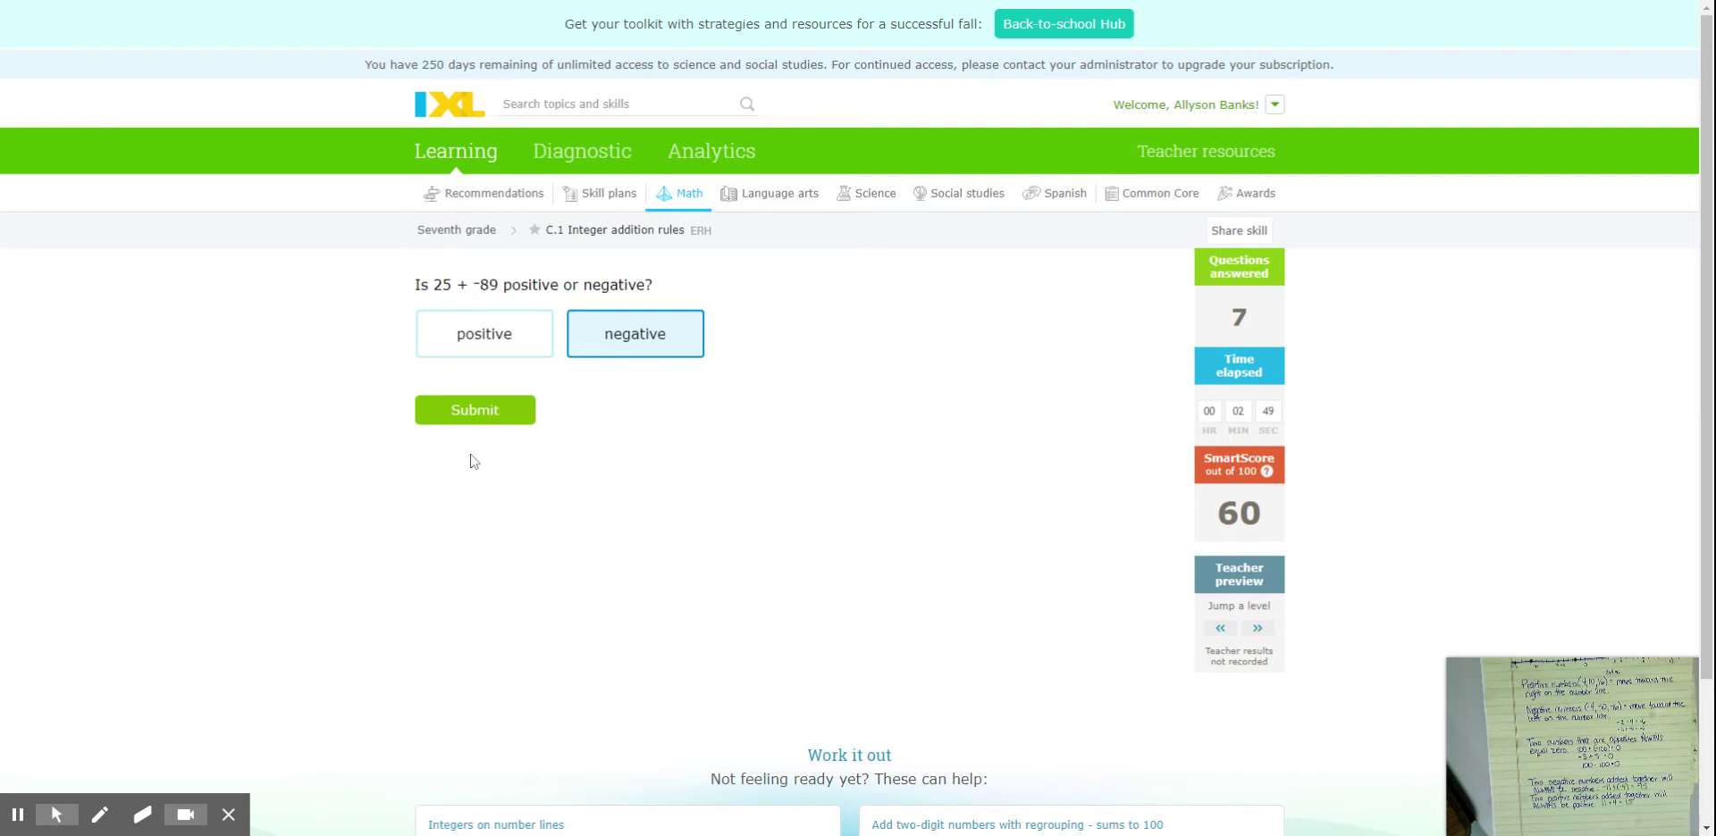
{"action": "left_click", "coordinate": [476, 412]}
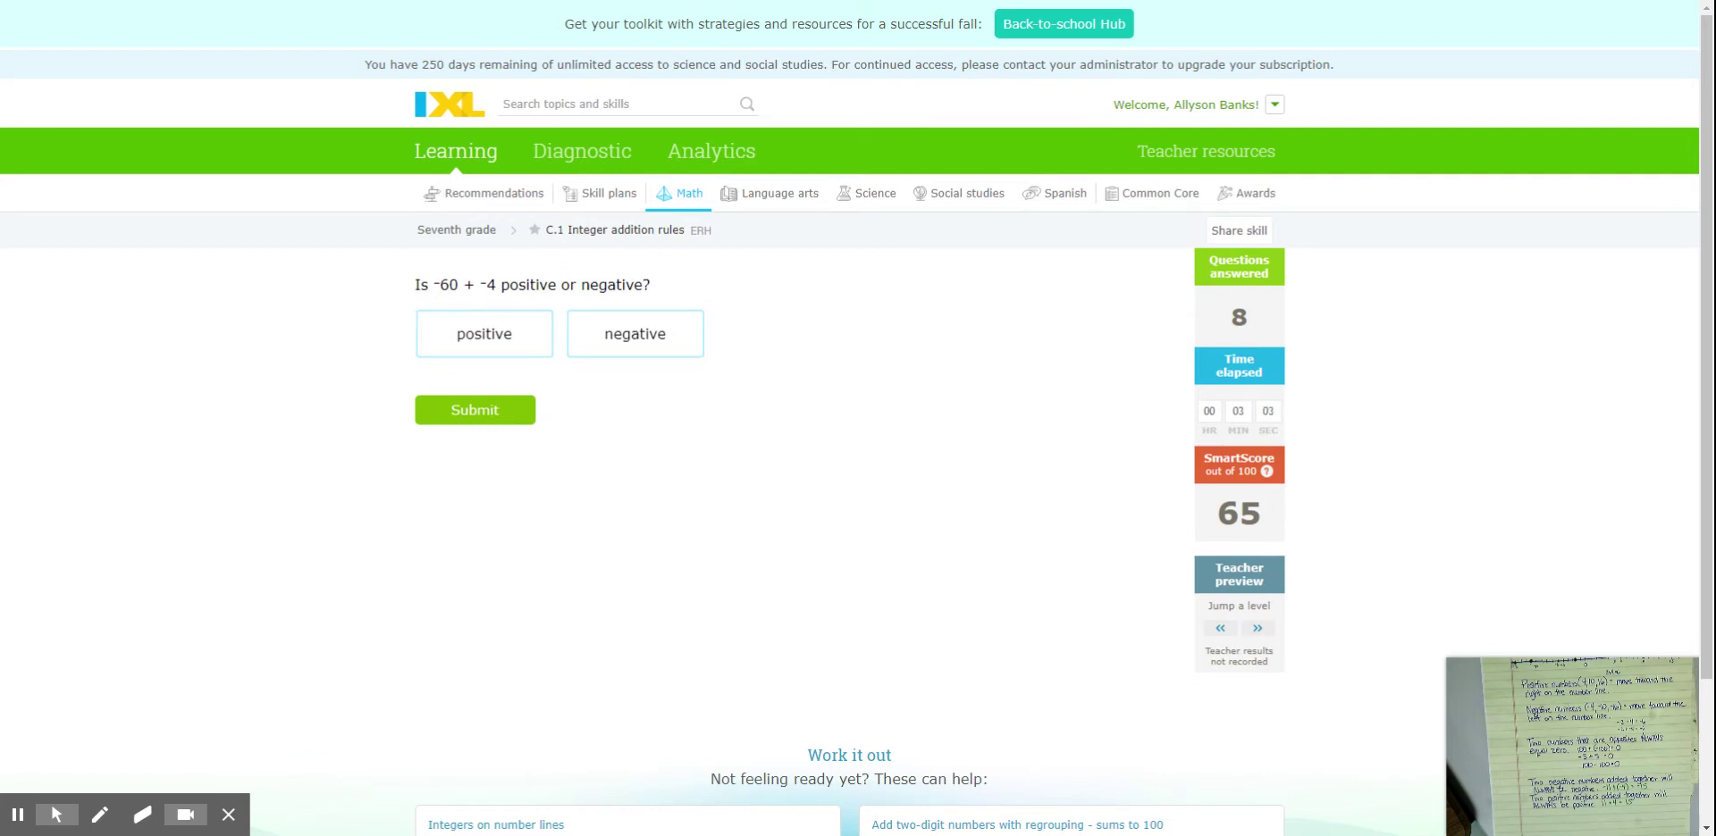
{"action": "left_click", "coordinate": [642, 341]}
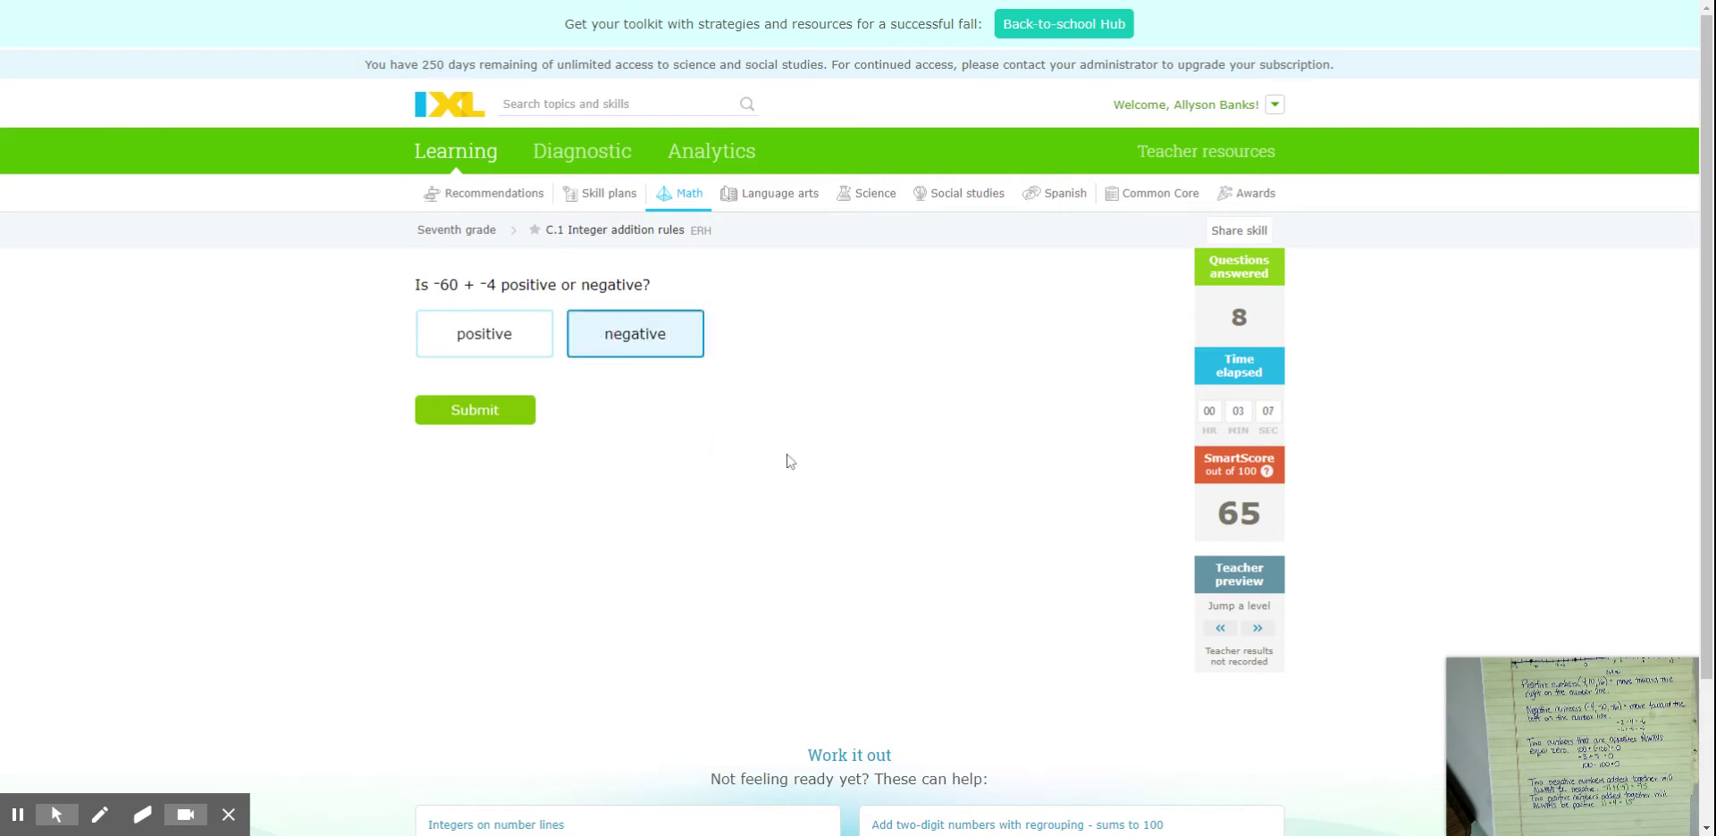
{"action": "left_click", "coordinate": [473, 410]}
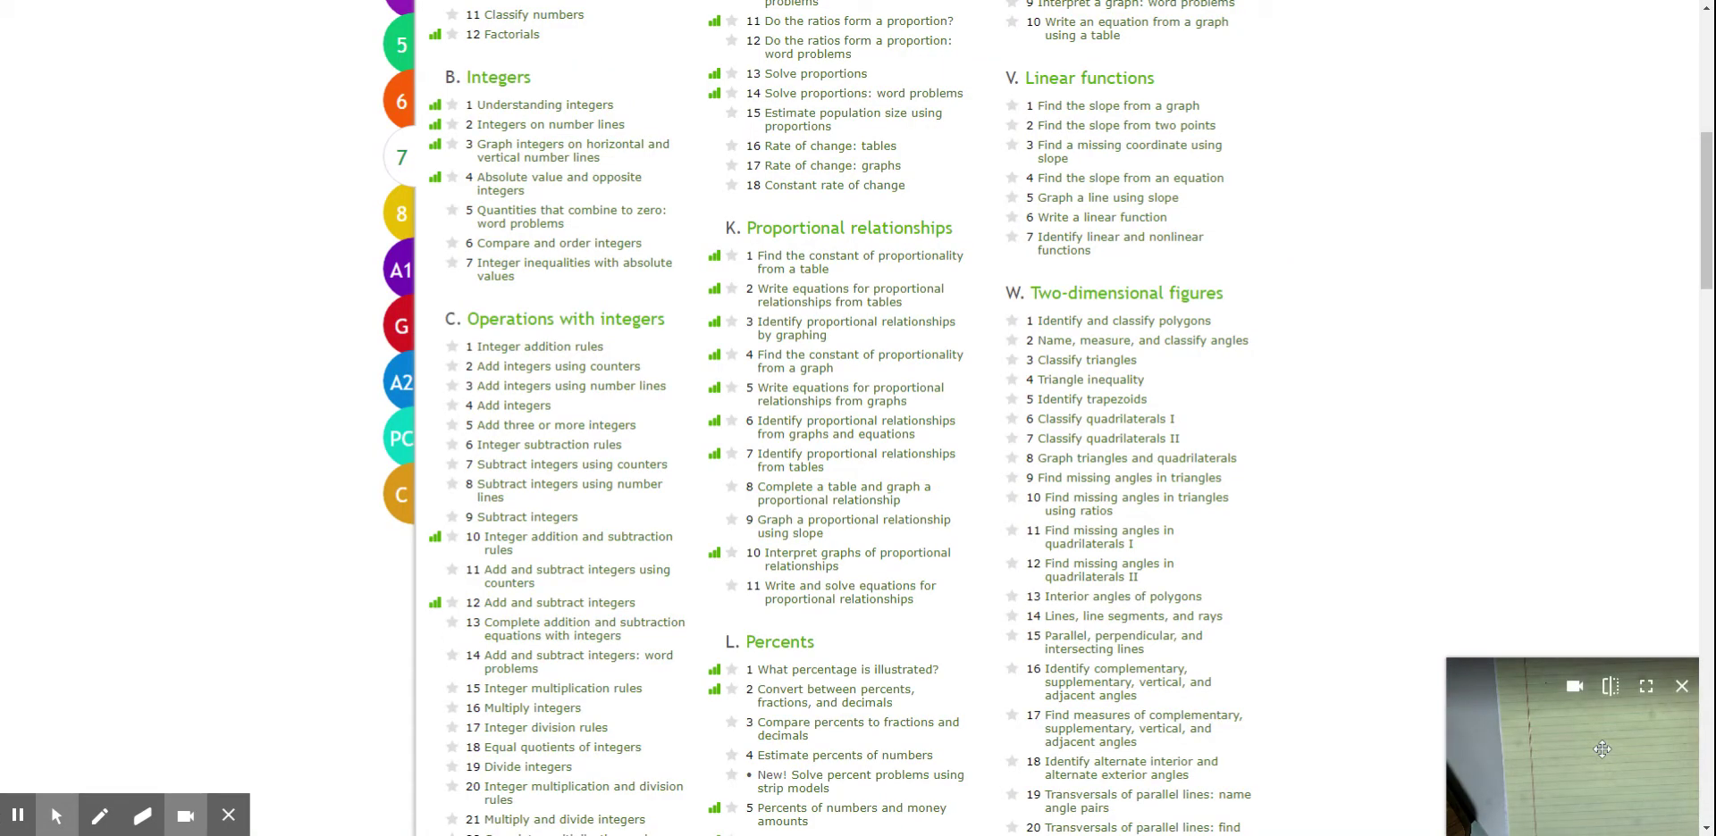
Enlarge the camera preview of the notepad to full screen
{"action": "left_click", "coordinate": [1646, 686]}
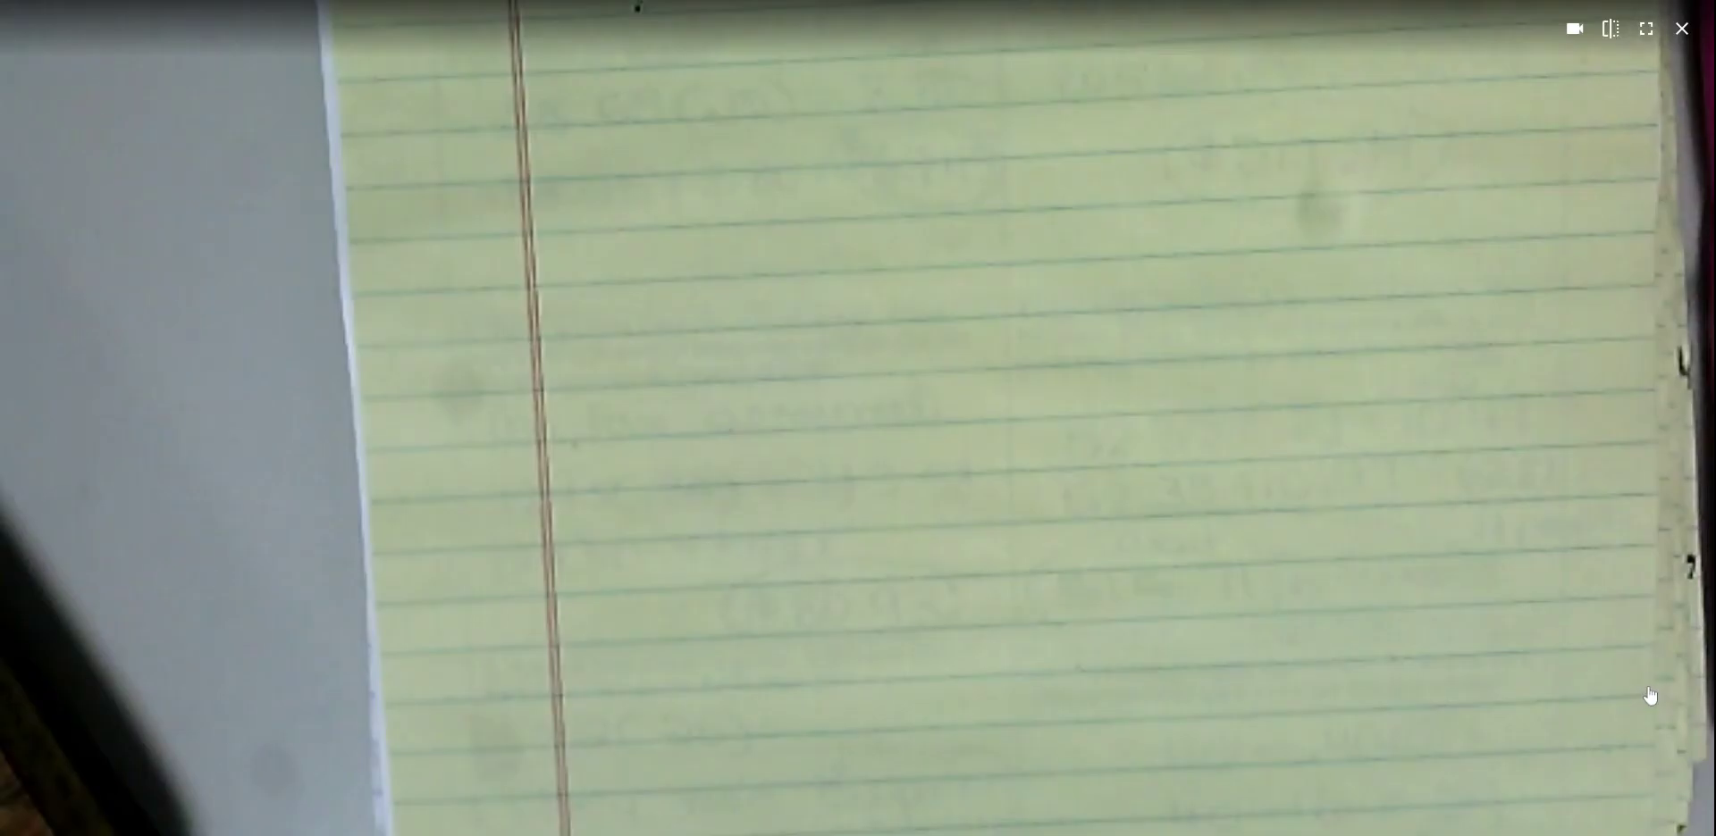
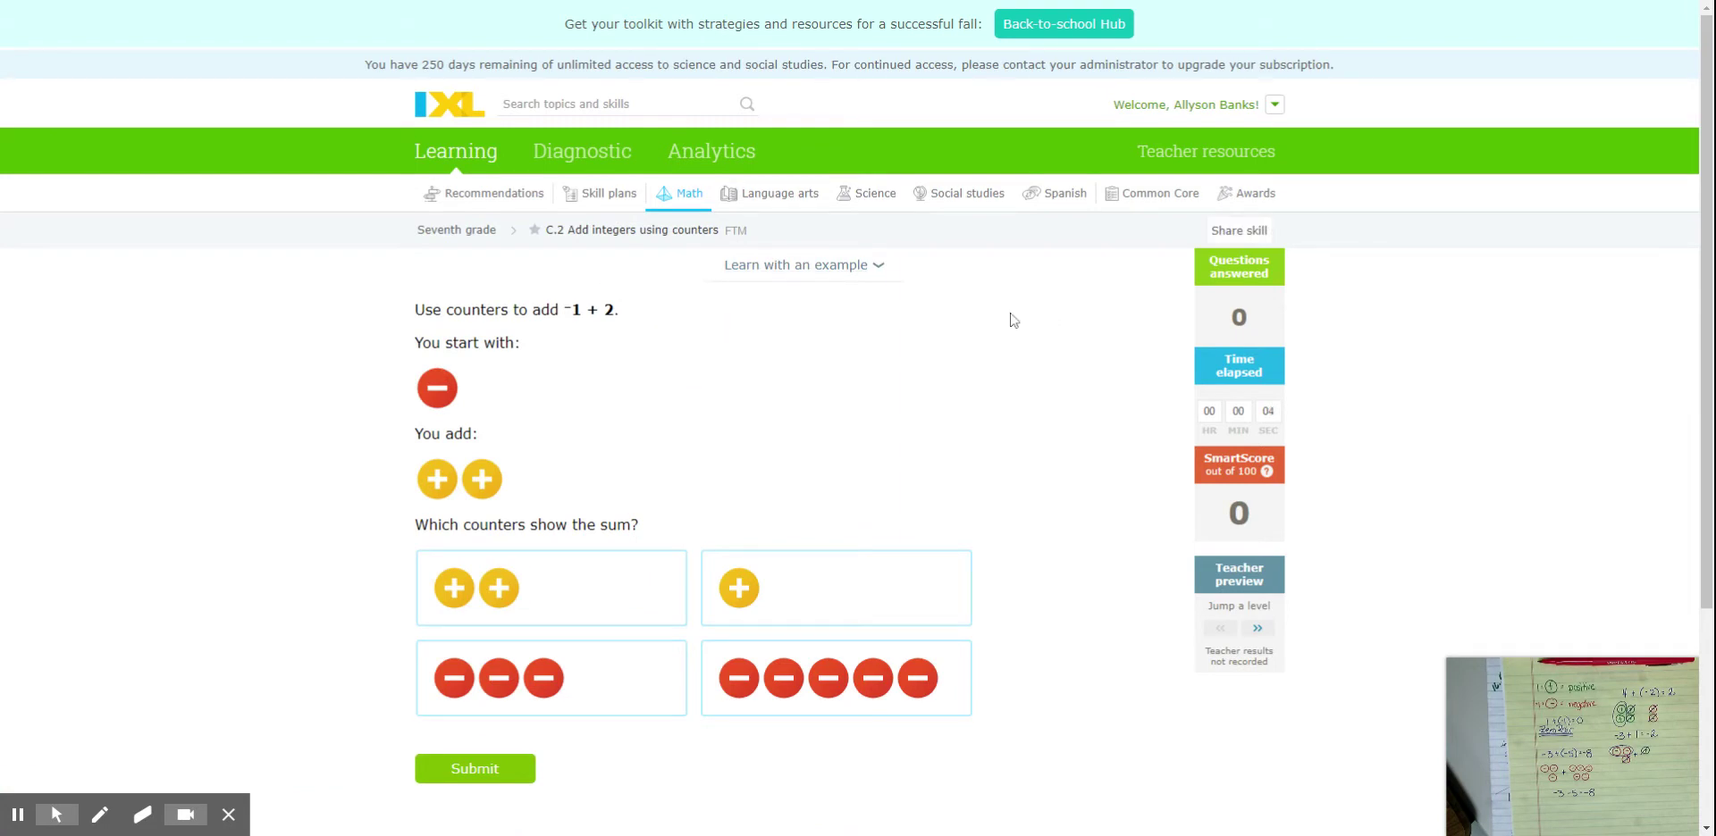
Read the counters problem −1 + 2 and submit the single positive counter as its sum
{"action": "scroll", "coordinate": [1013, 320], "scroll_direction": "down", "scroll_amount": 3}
{"action": "scroll", "coordinate": [1013, 319], "scroll_direction": "up", "scroll_amount": 2}
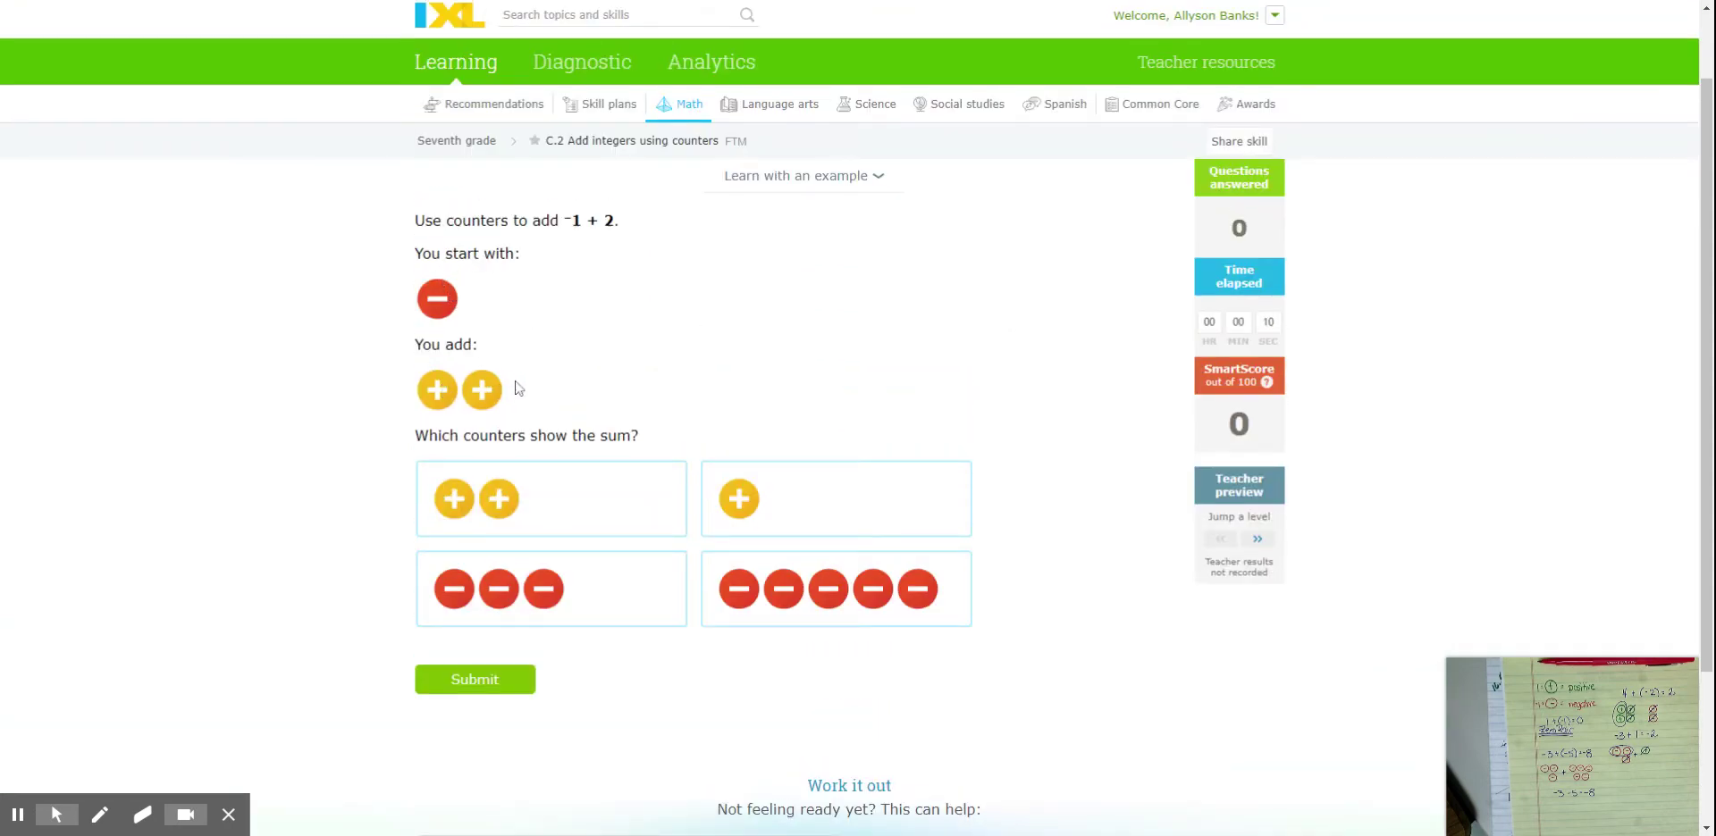
{"action": "scroll", "coordinate": [518, 389], "scroll_direction": "down", "scroll_amount": 2}
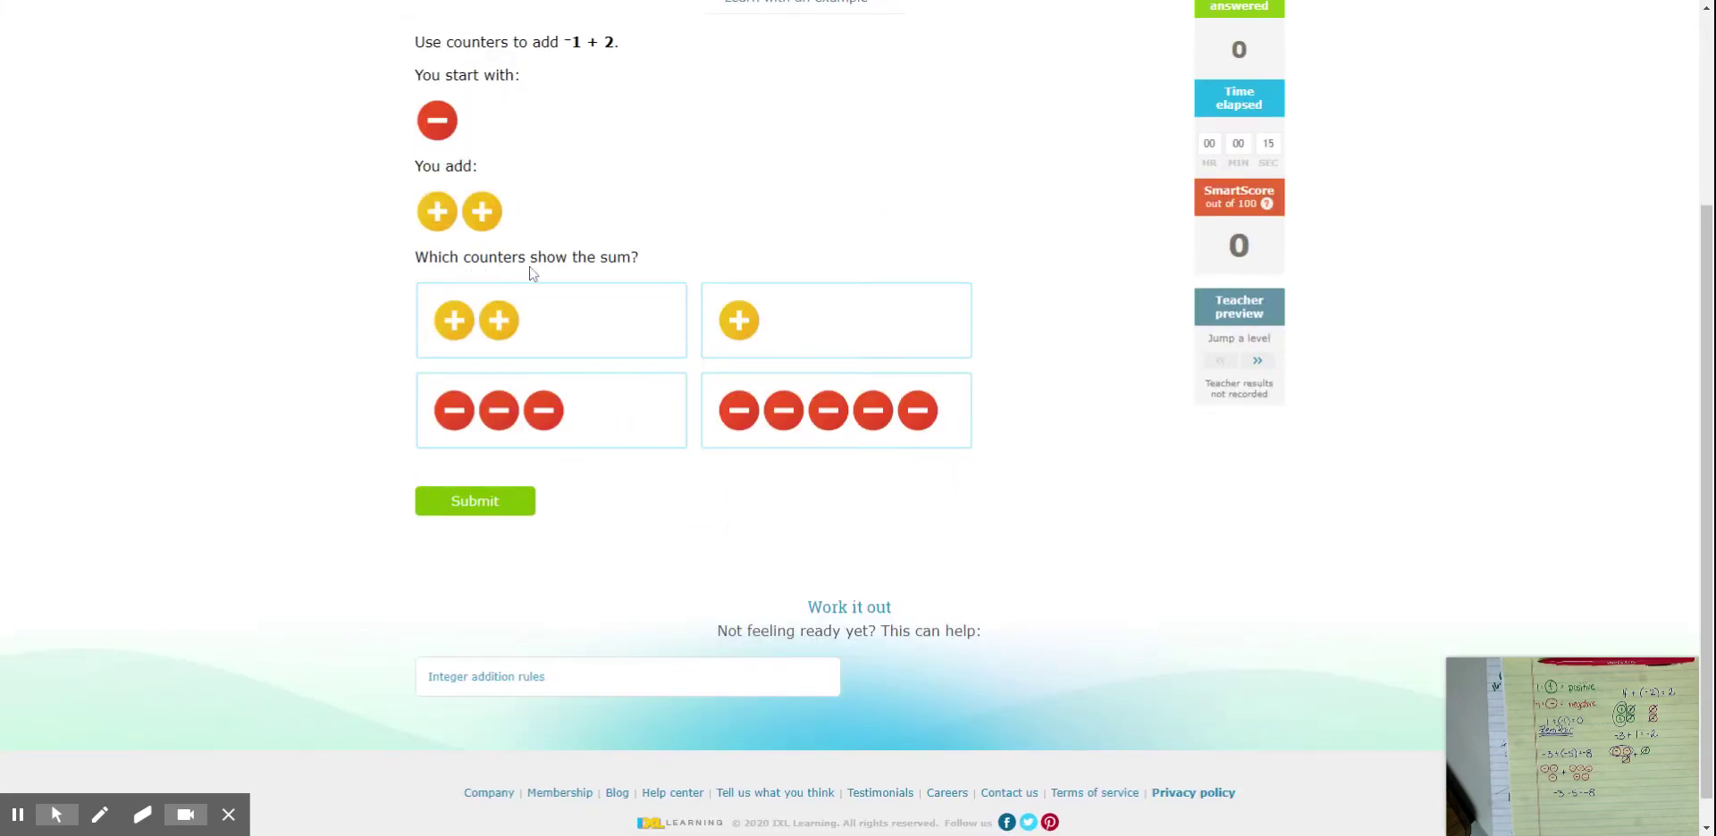
{"action": "scroll", "coordinate": [647, 278], "scroll_direction": "up", "scroll_amount": 2}
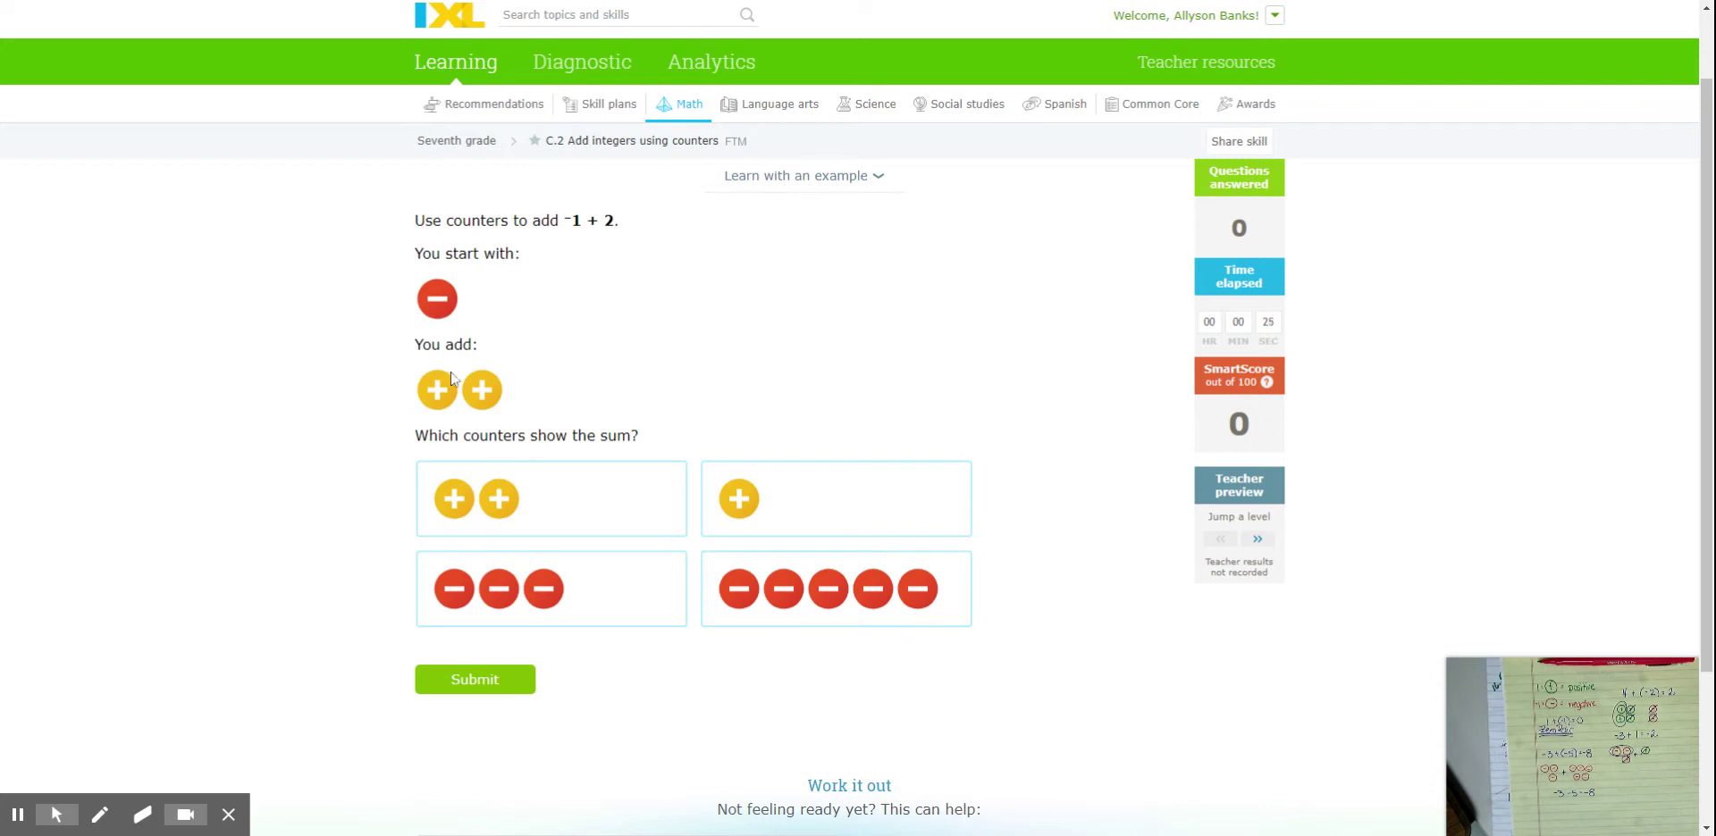
{"action": "left_click", "coordinate": [823, 506]}
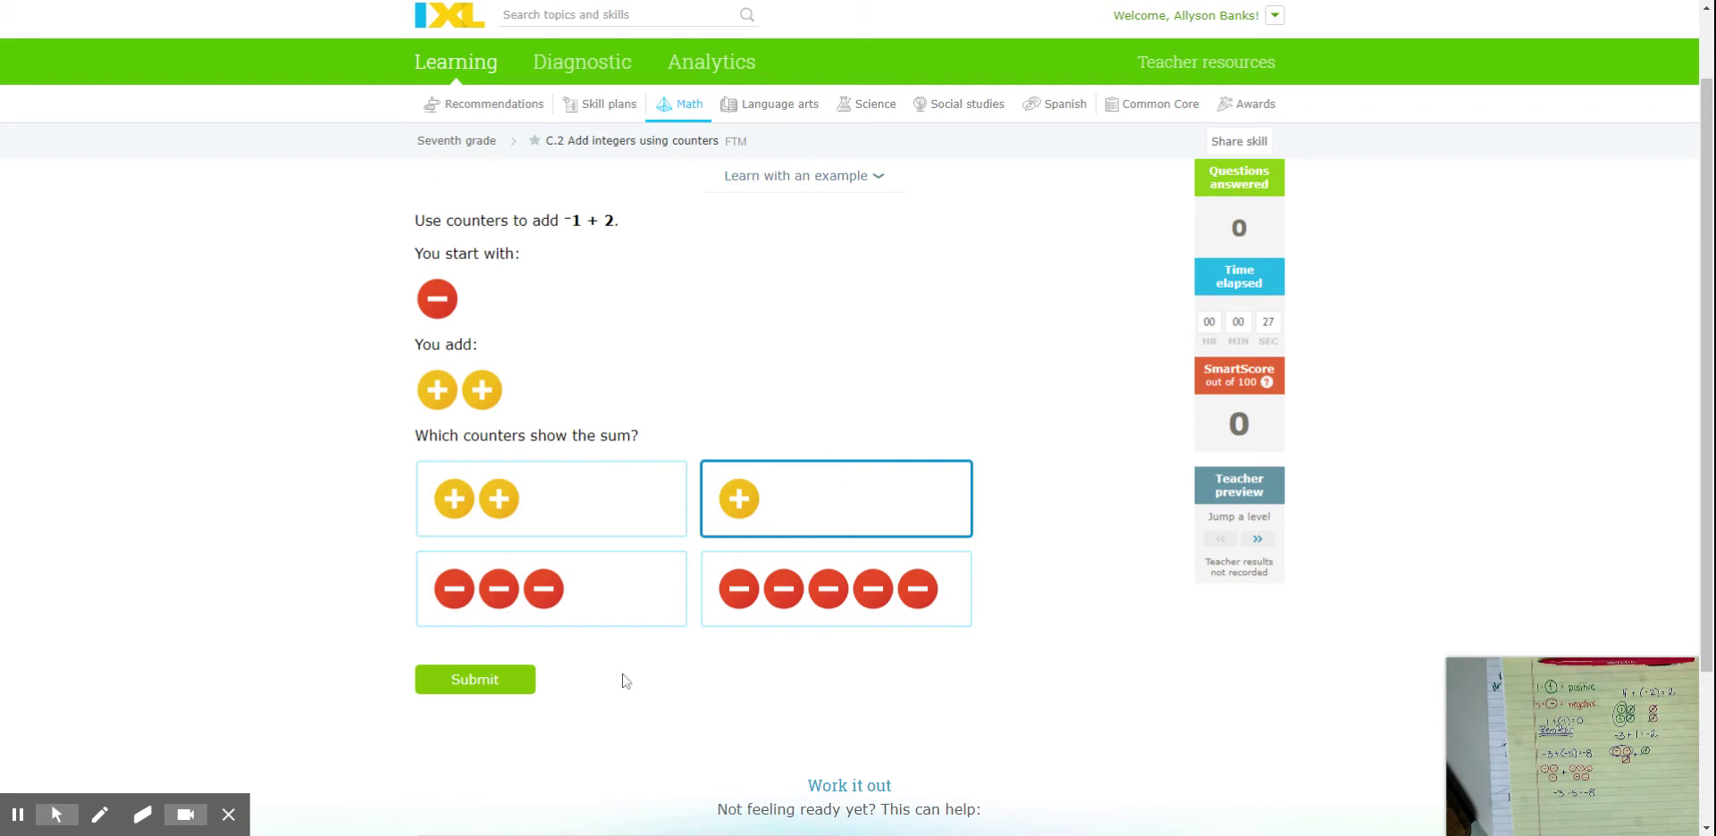
{"action": "left_click", "coordinate": [487, 688]}
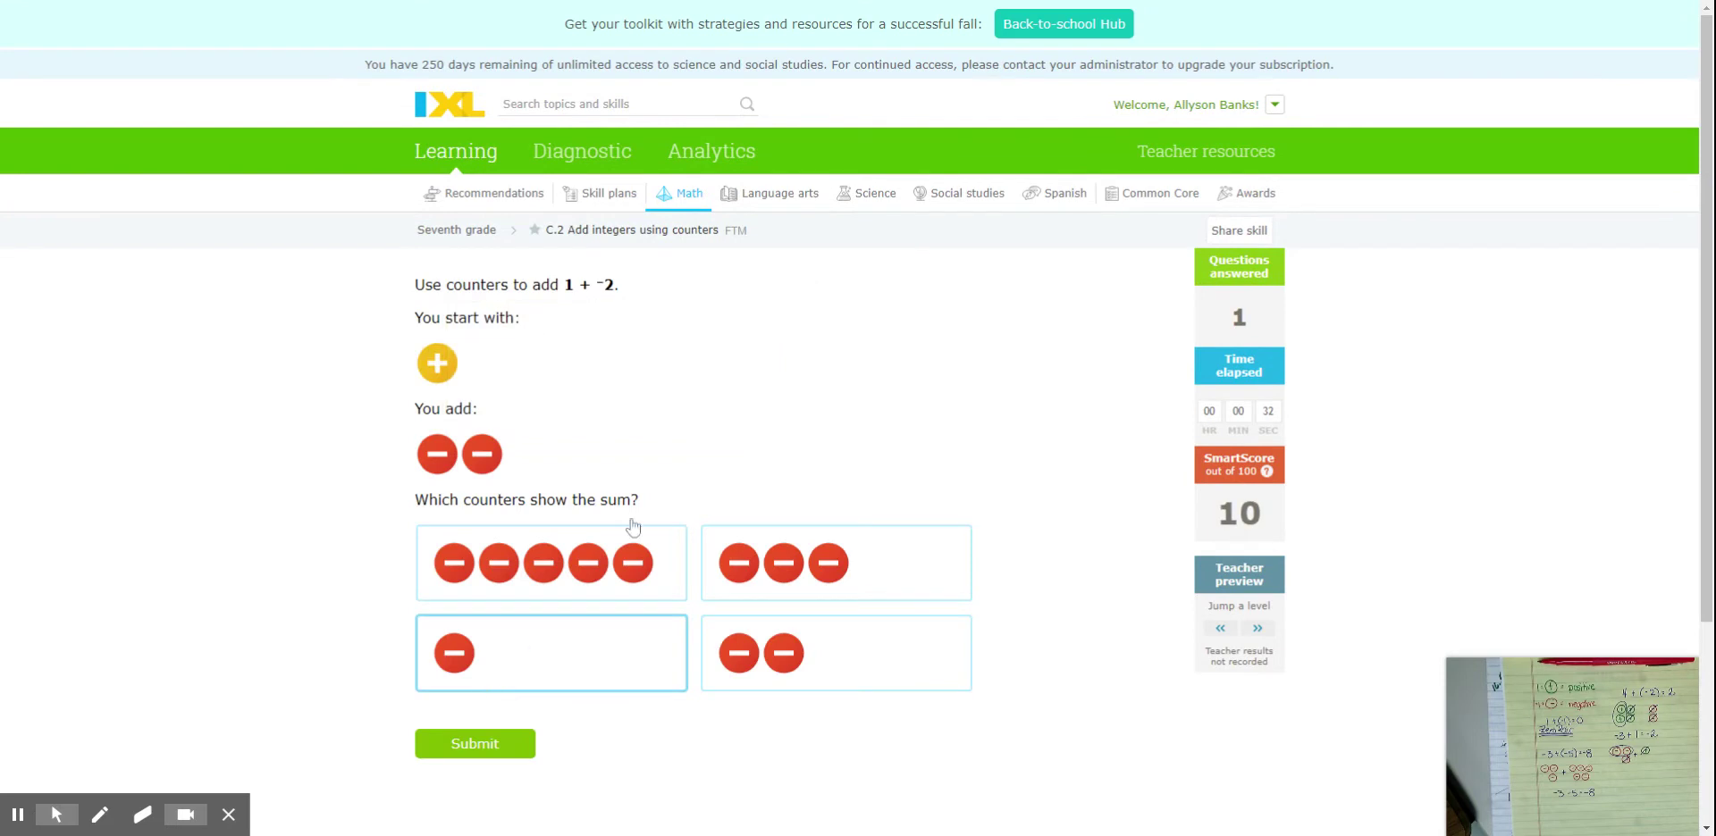
Choose the single negative counter as the sum of 1 + −2 and submit the answer
{"action": "scroll", "coordinate": [1151, 436], "scroll_direction": "down", "scroll_amount": 2}
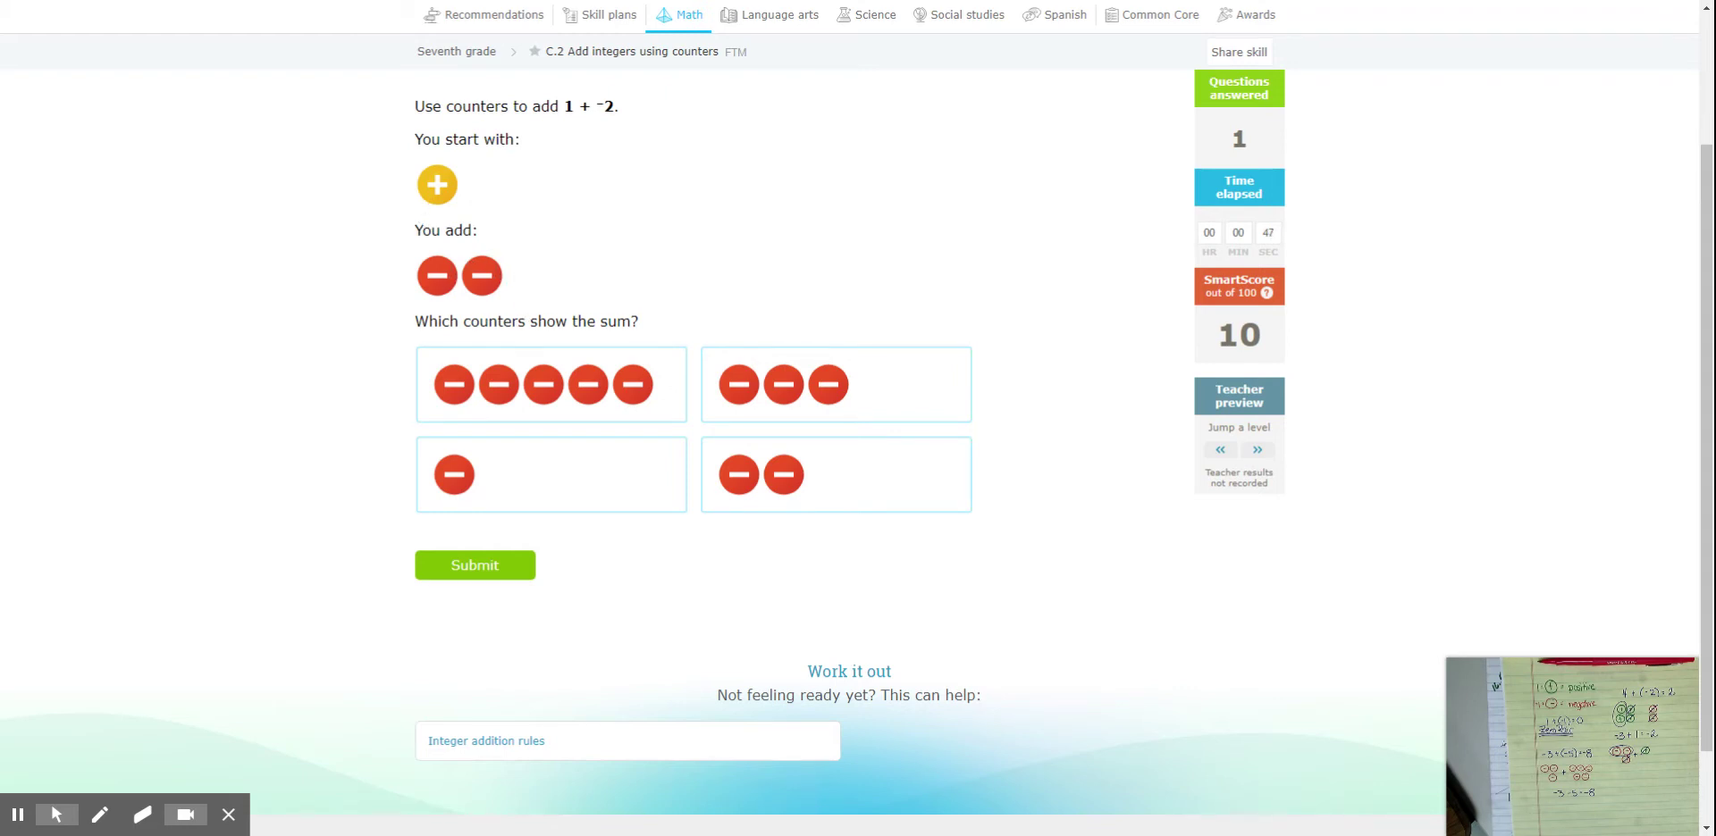
{"action": "left_click", "coordinate": [539, 478]}
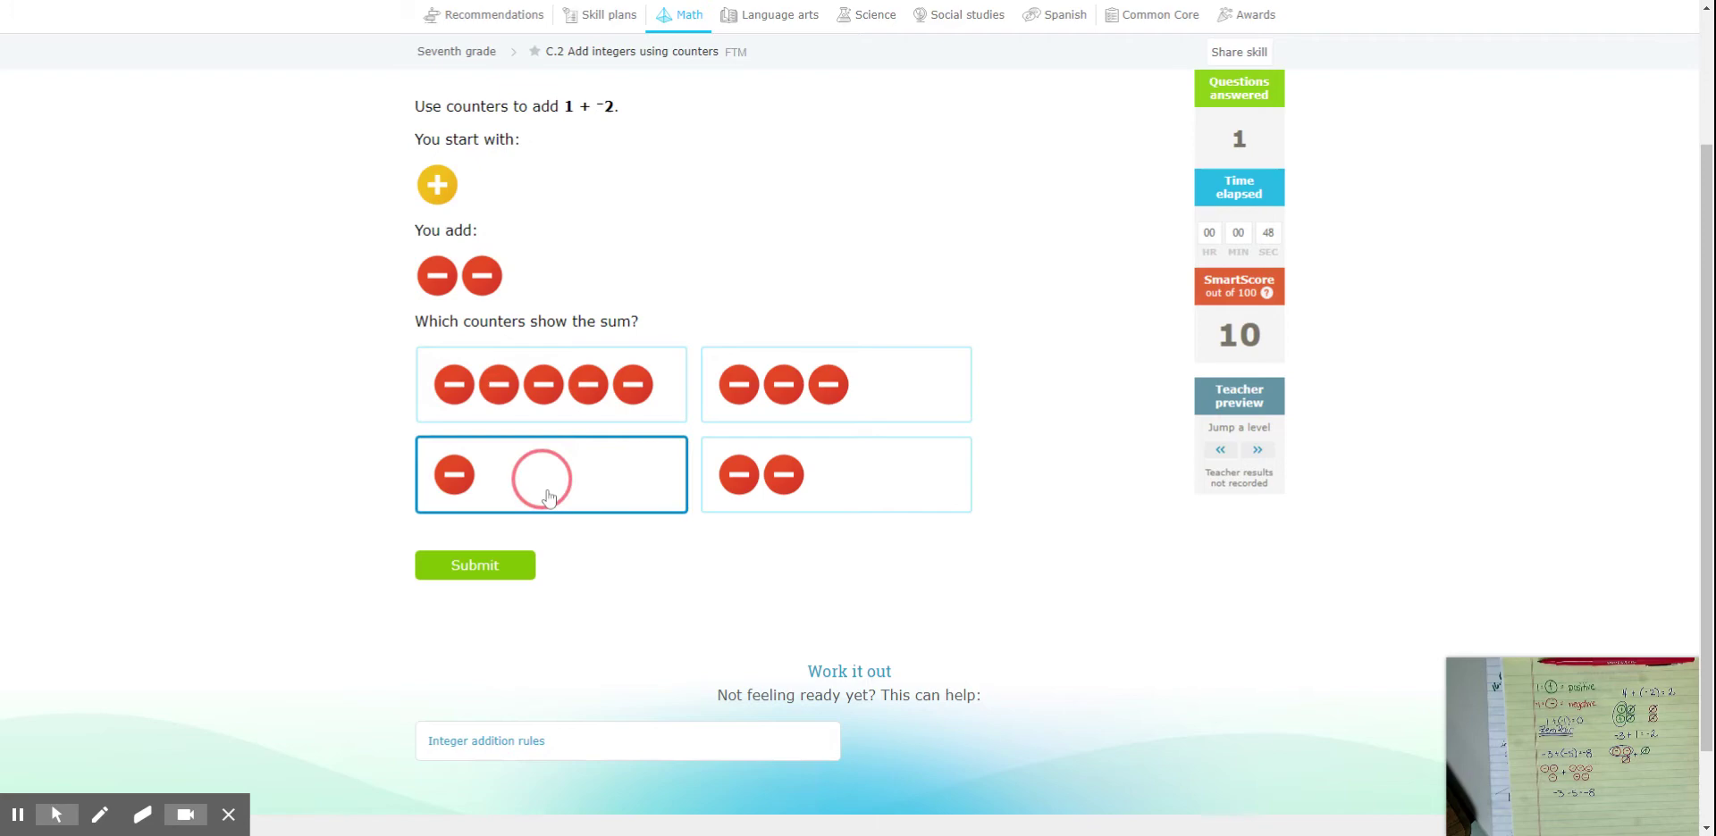
{"action": "left_click", "coordinate": [490, 579]}
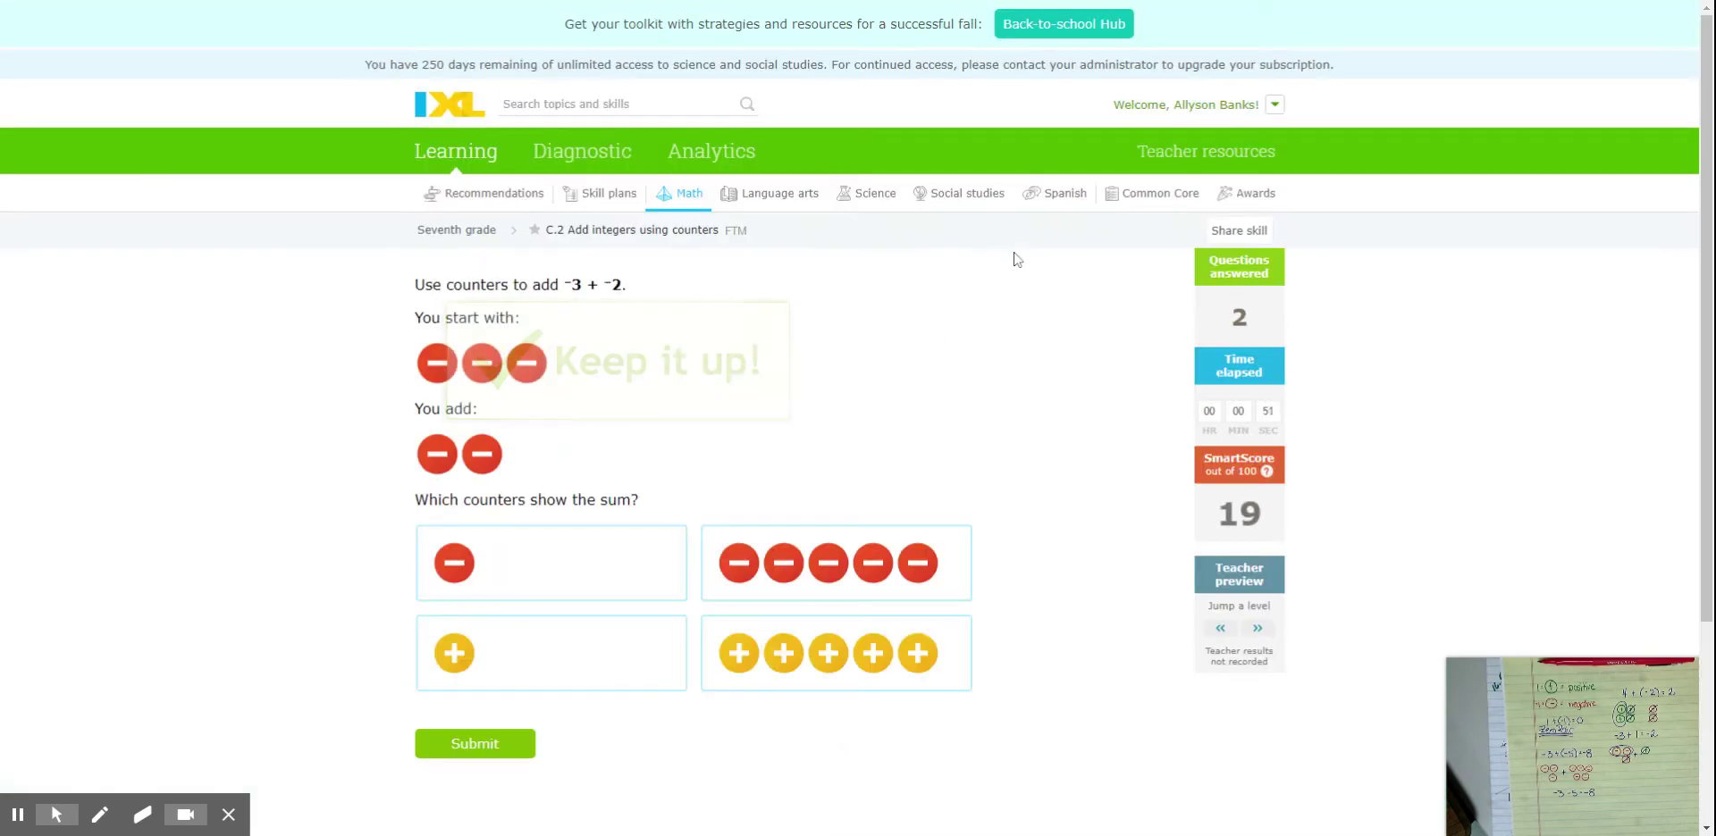
Choose the five negative counters as the sum of −3 + −2 and submit the answer
{"action": "scroll", "coordinate": [1007, 268], "scroll_direction": "down", "scroll_amount": 1}
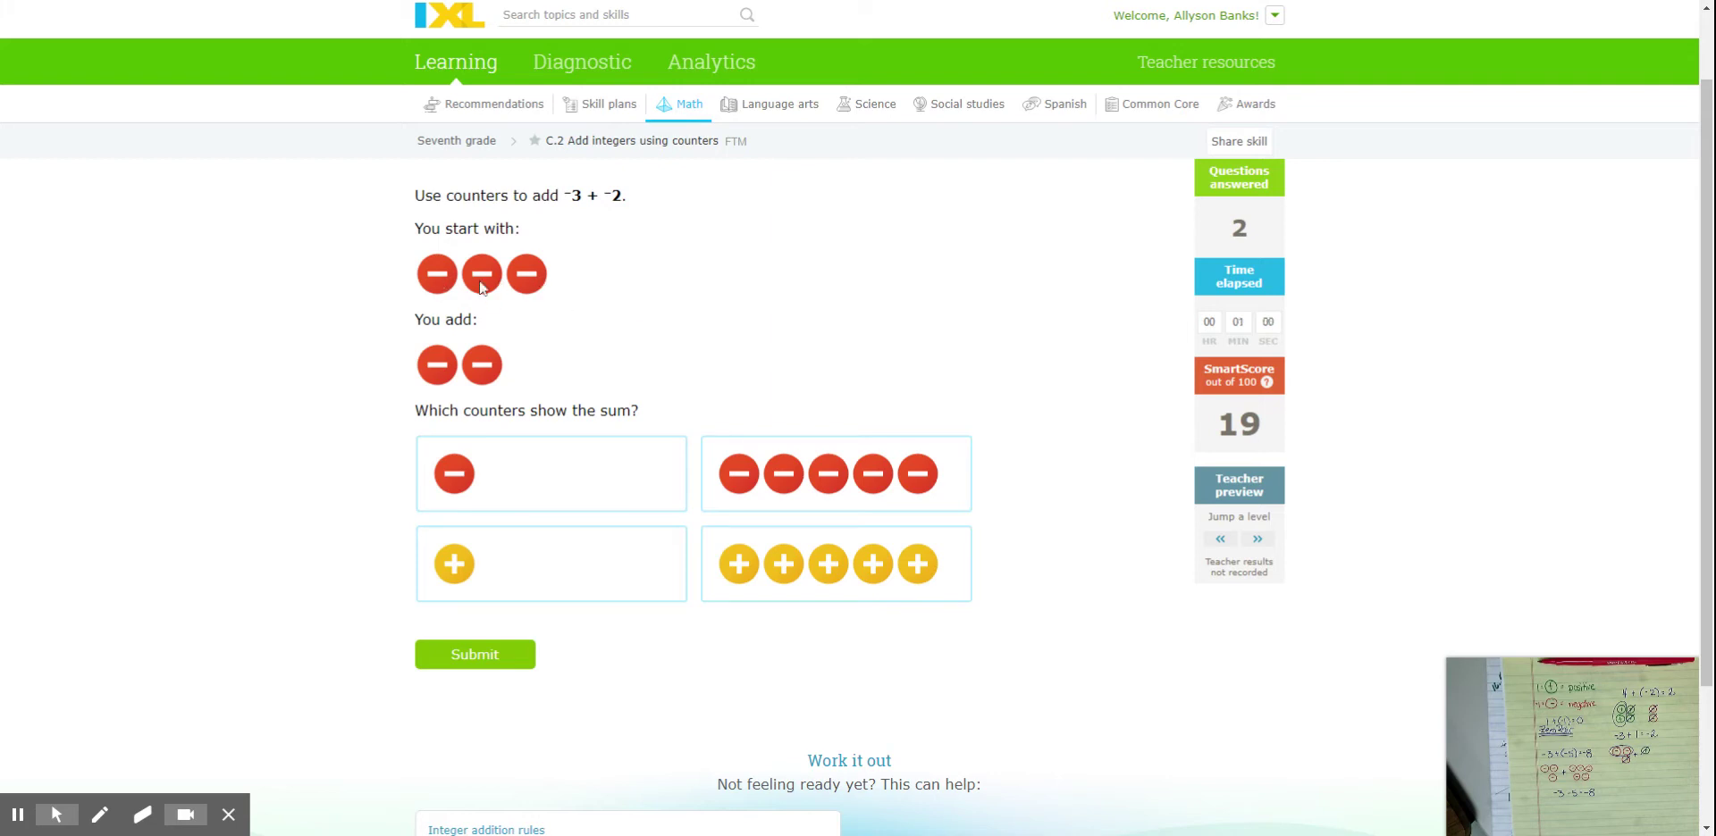
{"action": "left_click", "coordinate": [759, 483]}
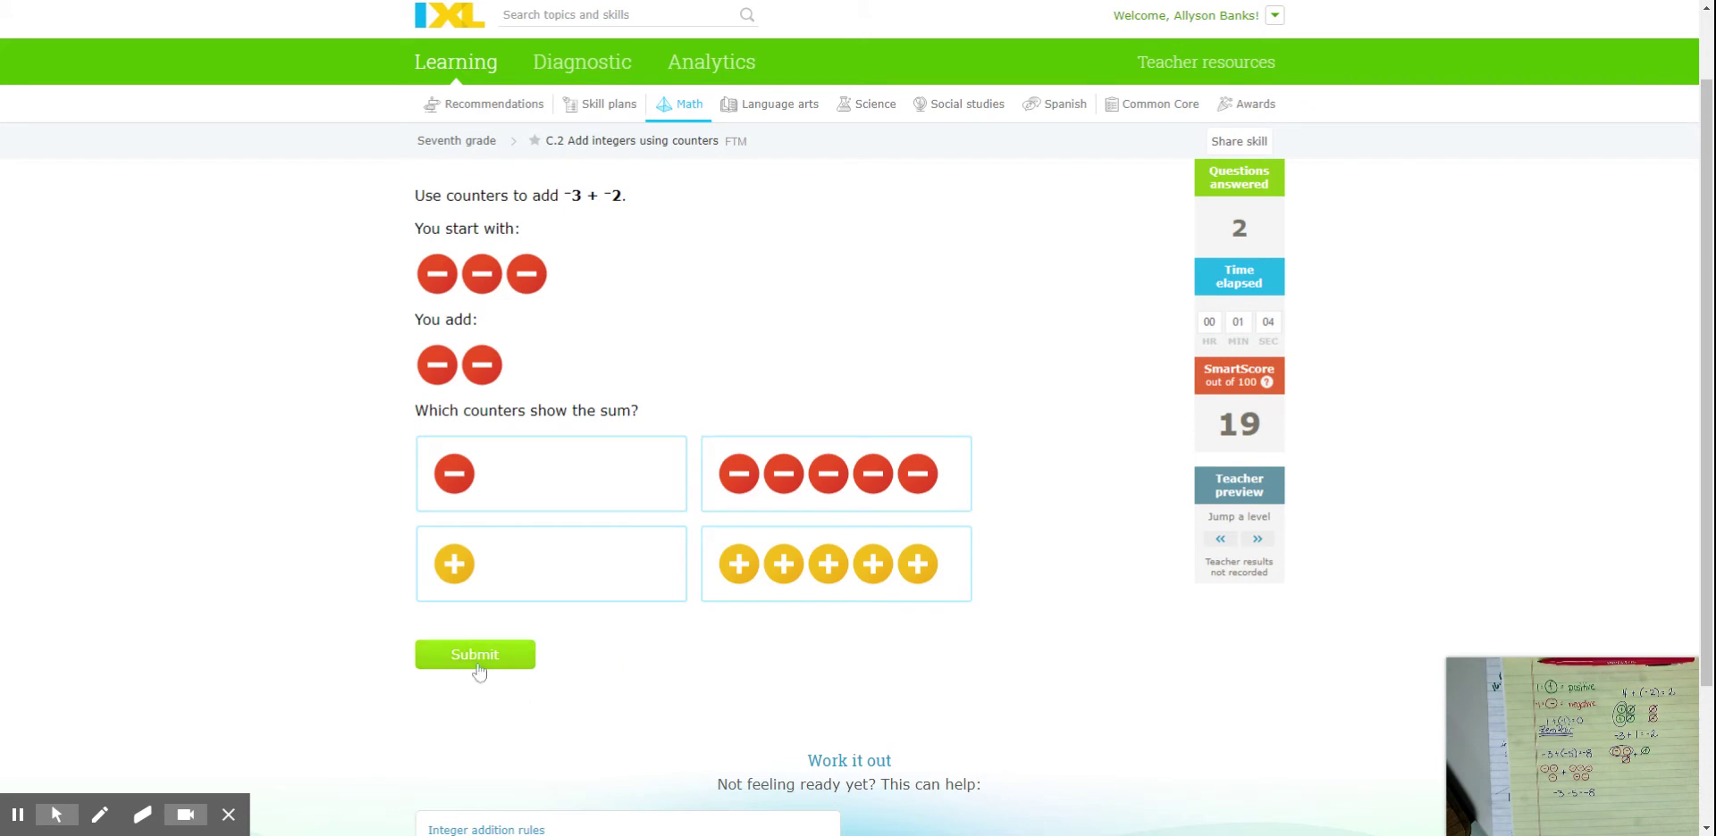
{"action": "left_click", "coordinate": [796, 494]}
{"action": "left_click", "coordinate": [485, 655]}
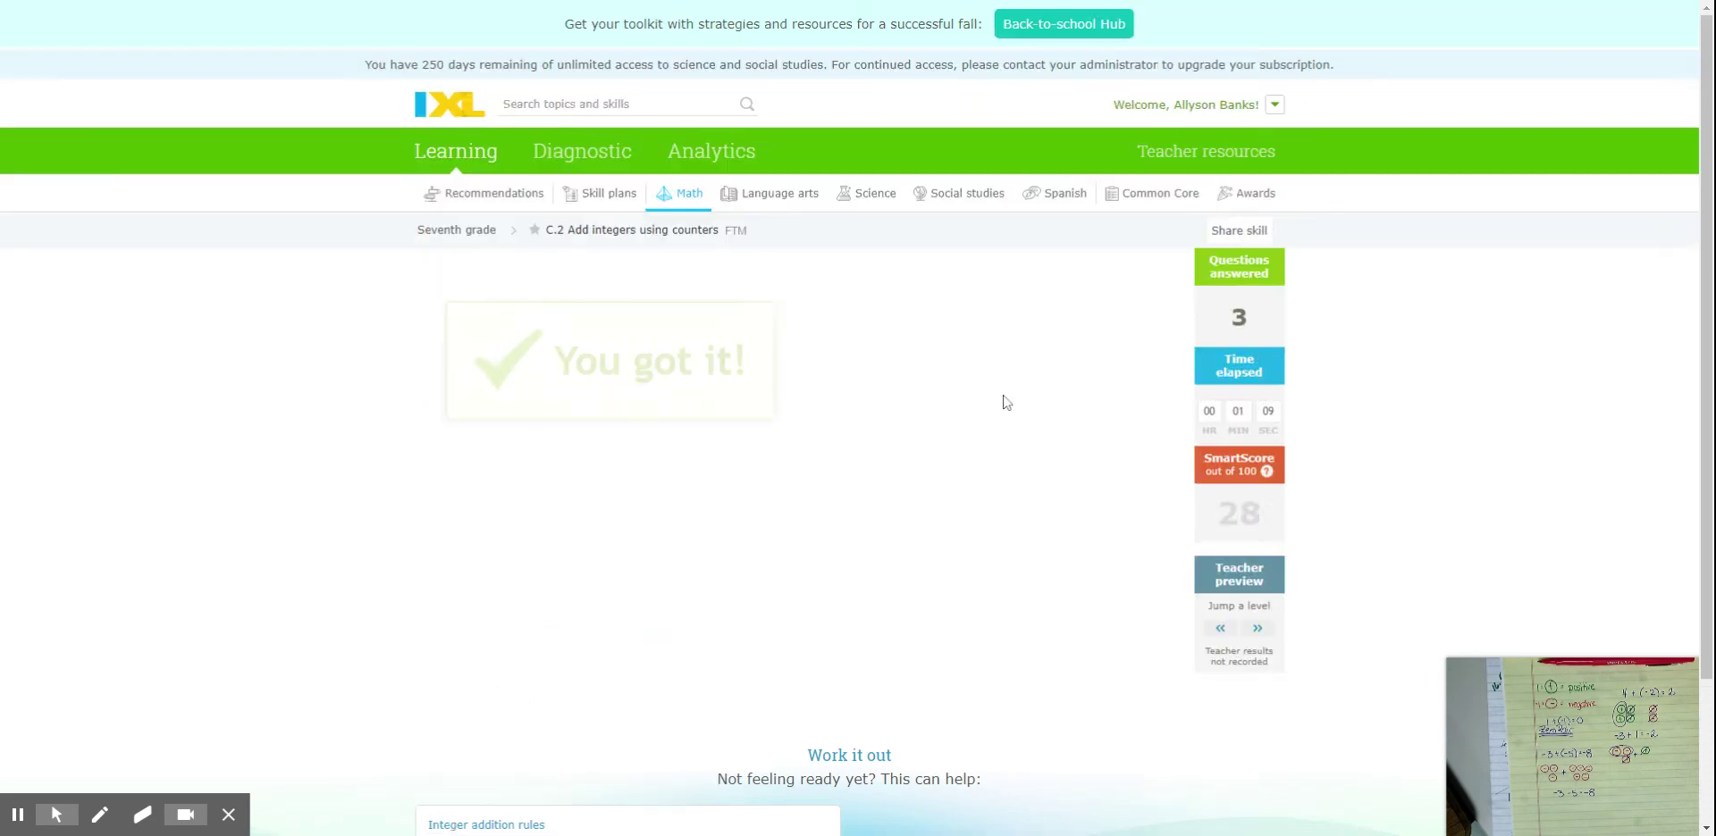
Answer the repeated 1 + −2 counters question with one negative counter and submit it
{"action": "scroll", "coordinate": [1004, 402], "scroll_direction": "down", "scroll_amount": 2}
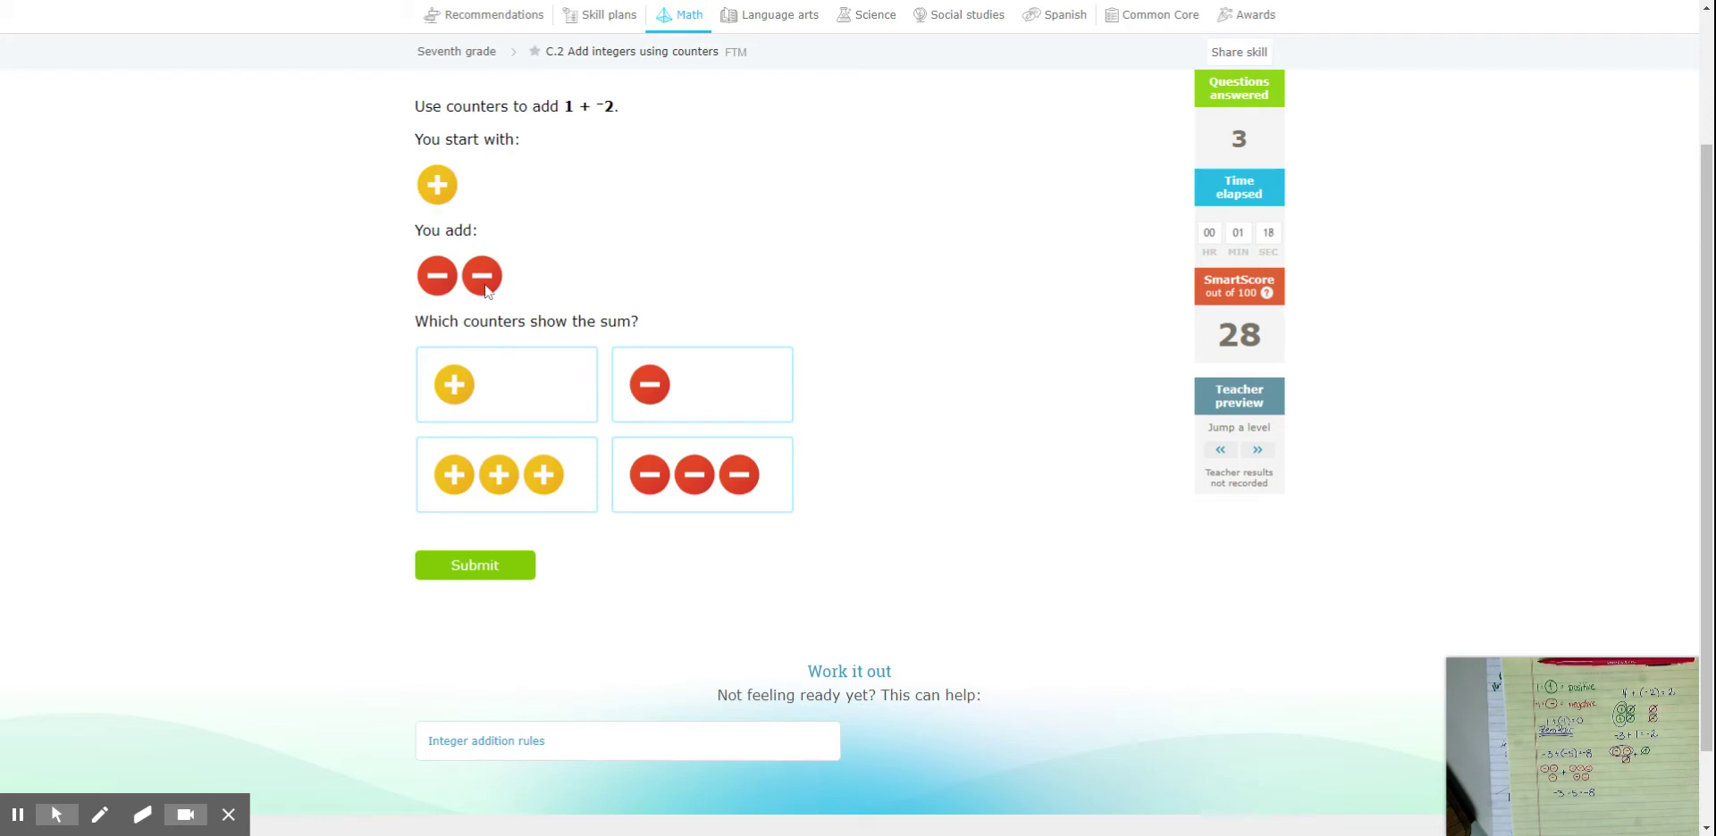
{"action": "left_click", "coordinate": [688, 380]}
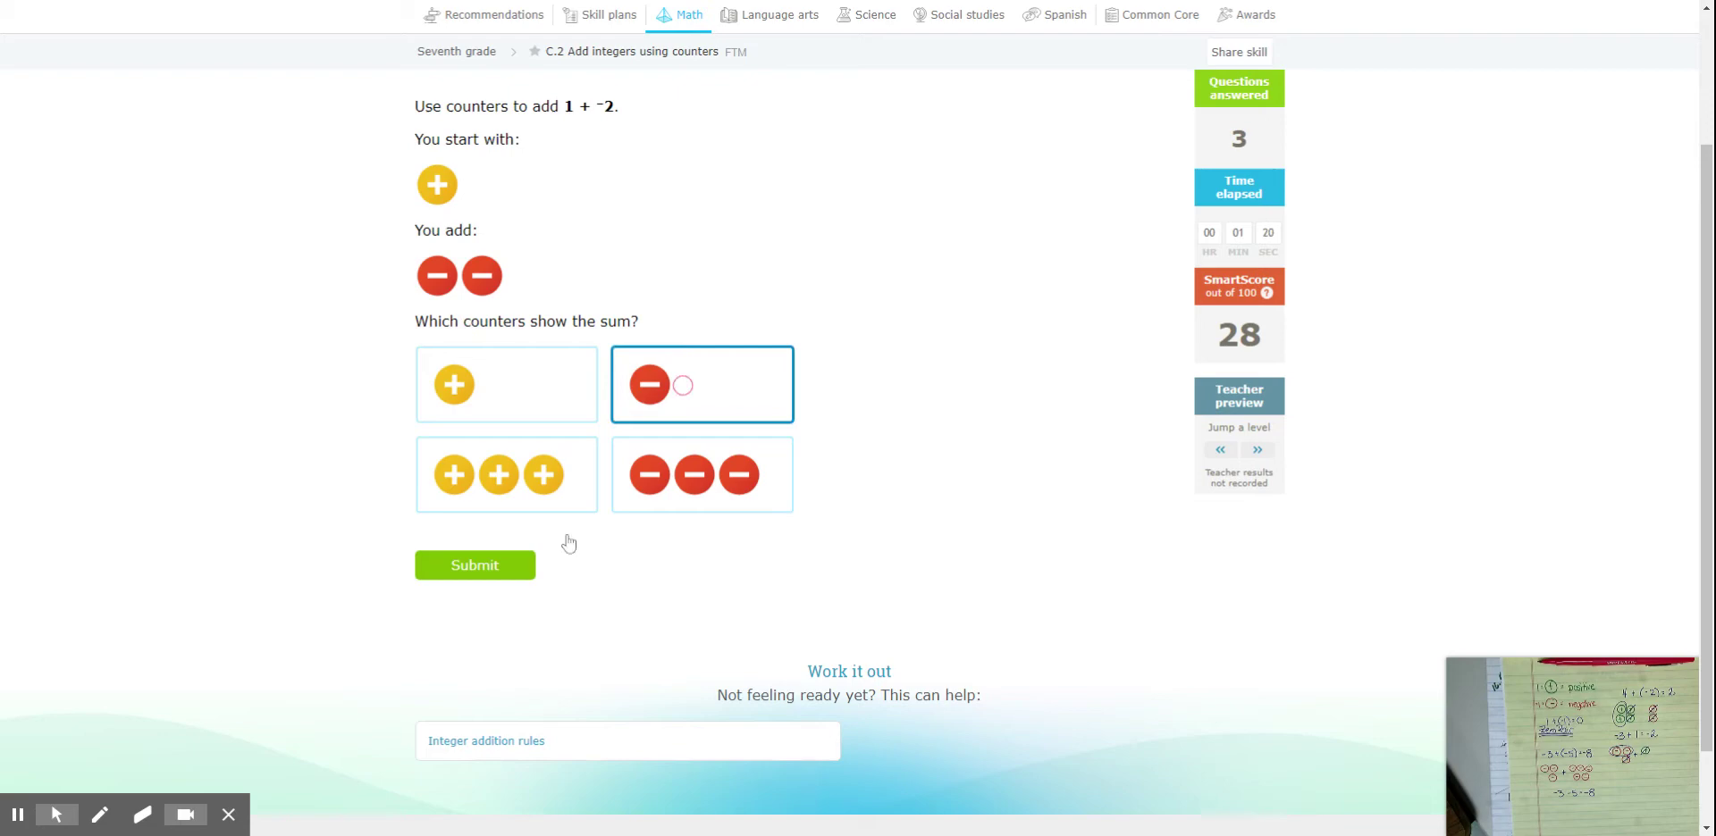
{"action": "left_click", "coordinate": [471, 572]}
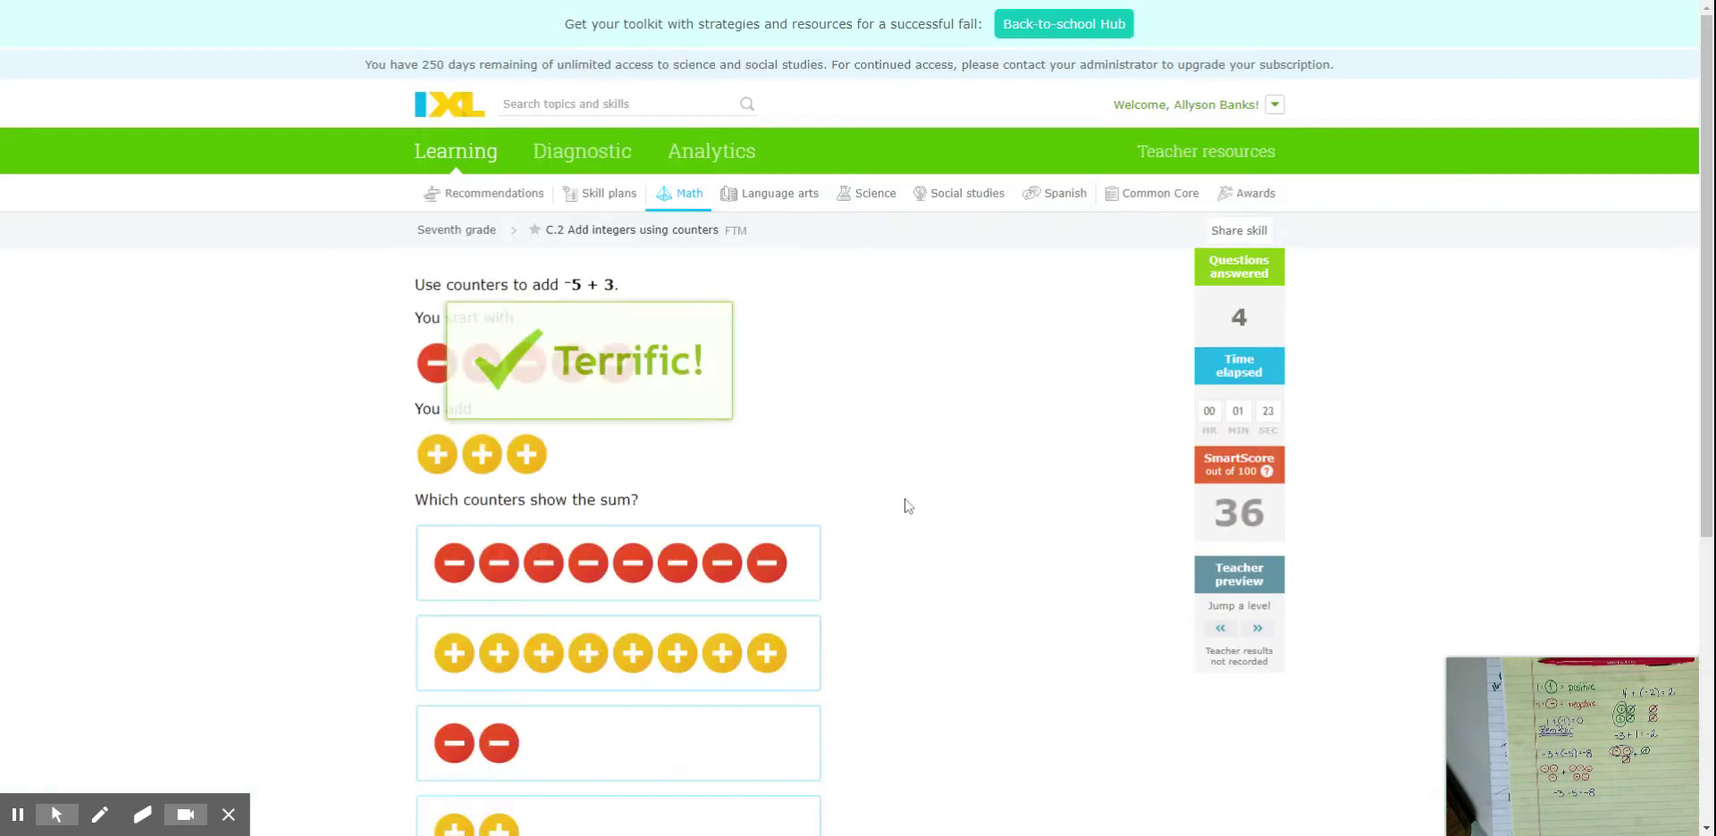
Choose the two negative counters as the sum of −5 + 3 and submit the answer
{"action": "scroll", "coordinate": [901, 494], "scroll_direction": "down", "scroll_amount": 1}
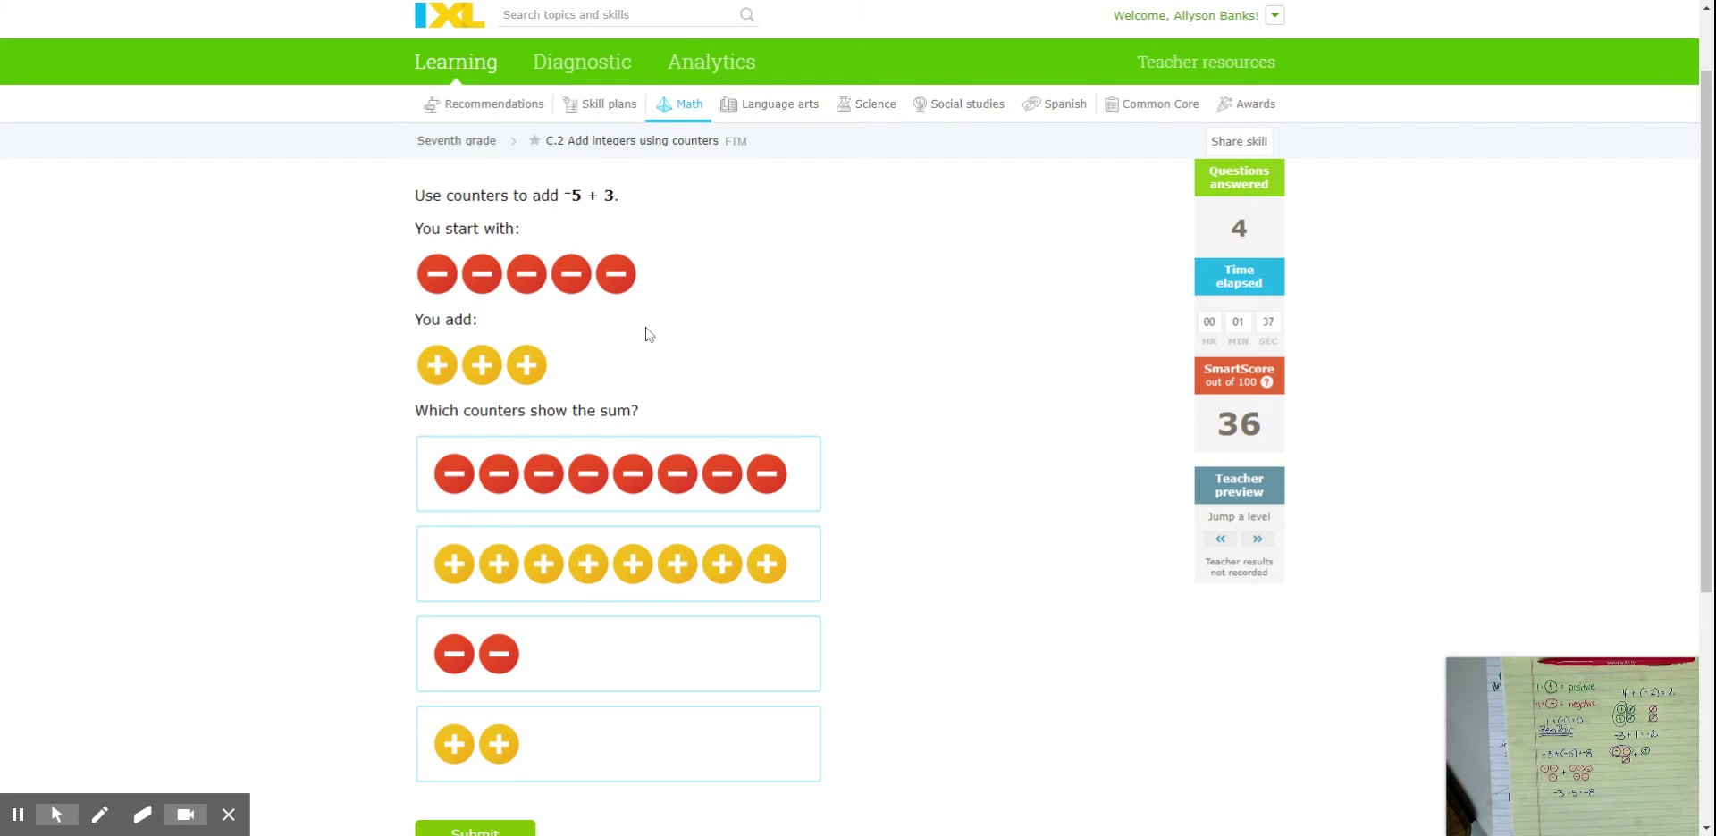
{"action": "left_click", "coordinate": [547, 653]}
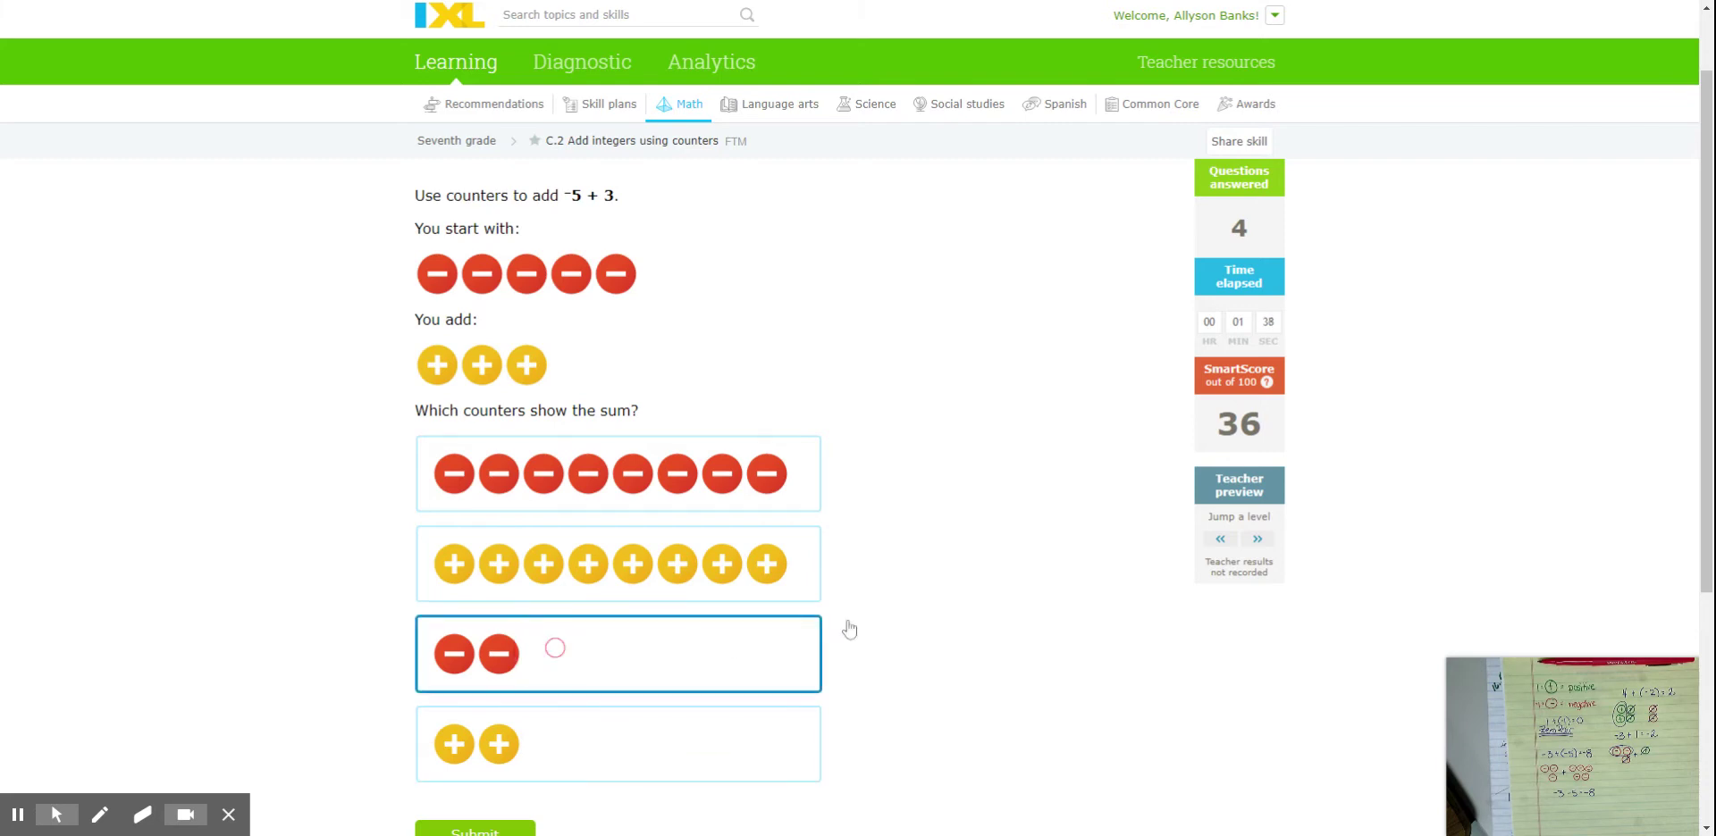
{"action": "scroll", "coordinate": [872, 615], "scroll_direction": "down", "scroll_amount": 2}
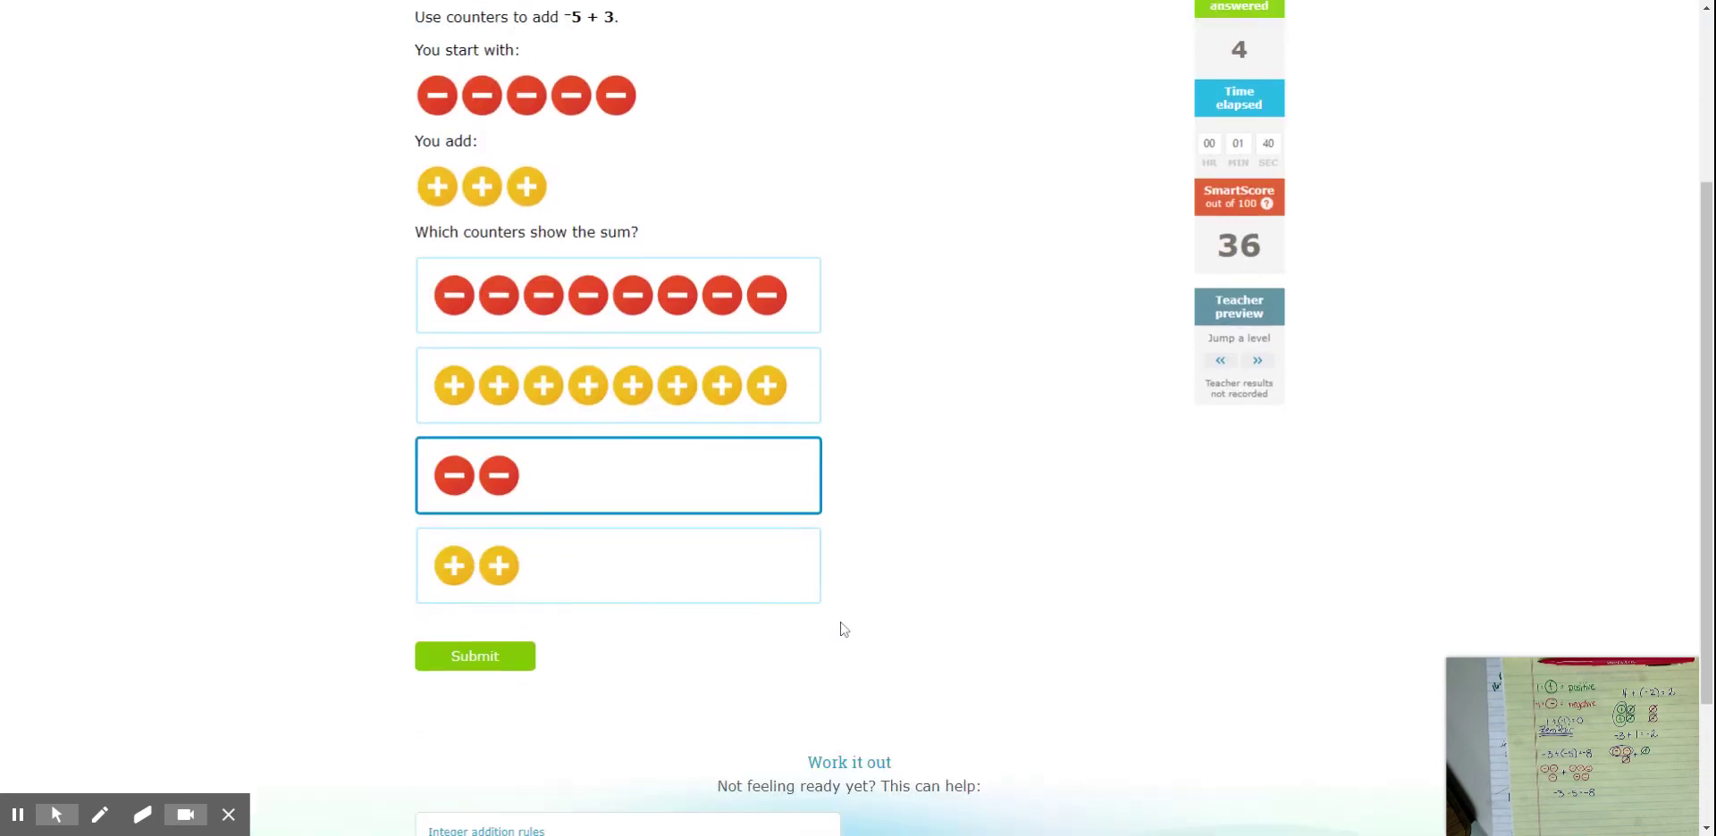
{"action": "left_click", "coordinate": [490, 661]}
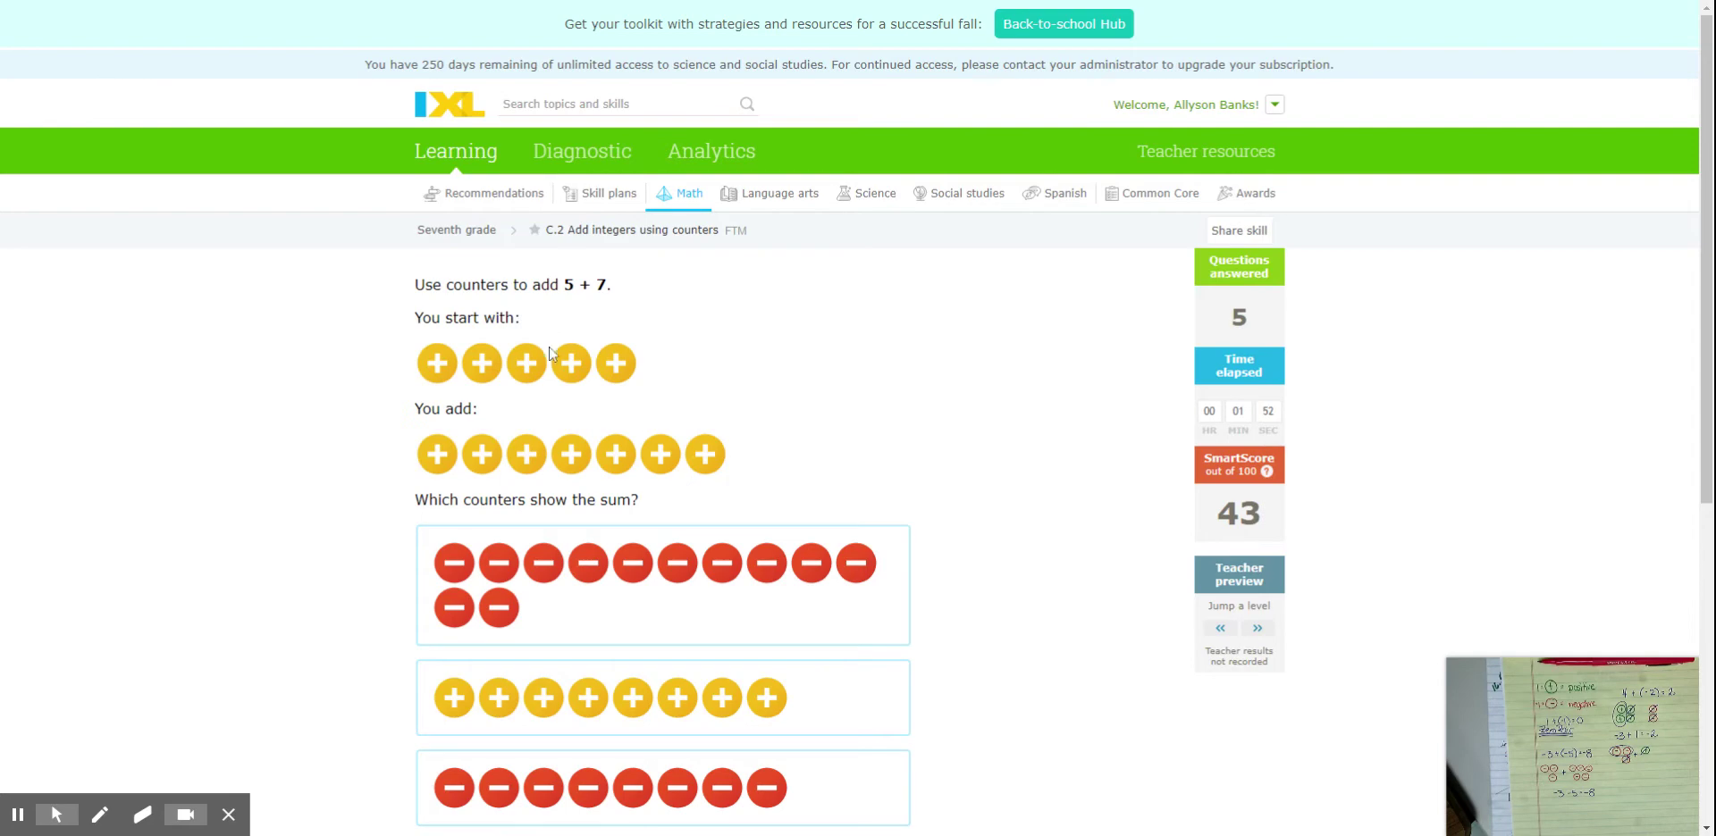
Choose the twelve positive counters as the sum of 5 + 7 and submit the answer
{"action": "scroll", "coordinate": [565, 376], "scroll_direction": "down", "scroll_amount": 1}
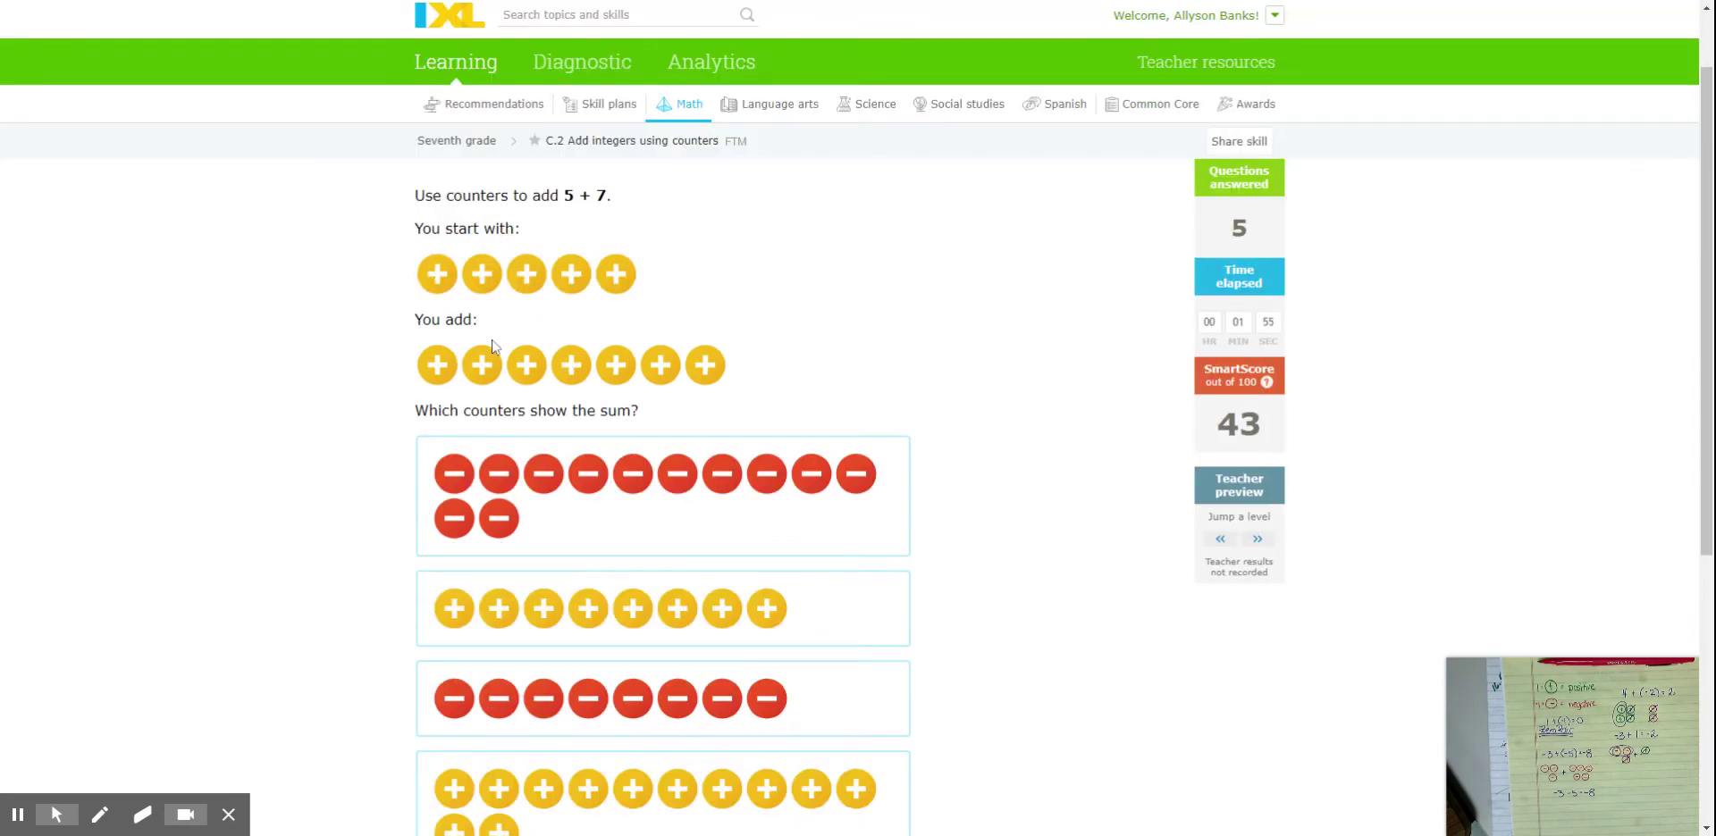
{"action": "scroll", "coordinate": [702, 340], "scroll_direction": "down", "scroll_amount": 1}
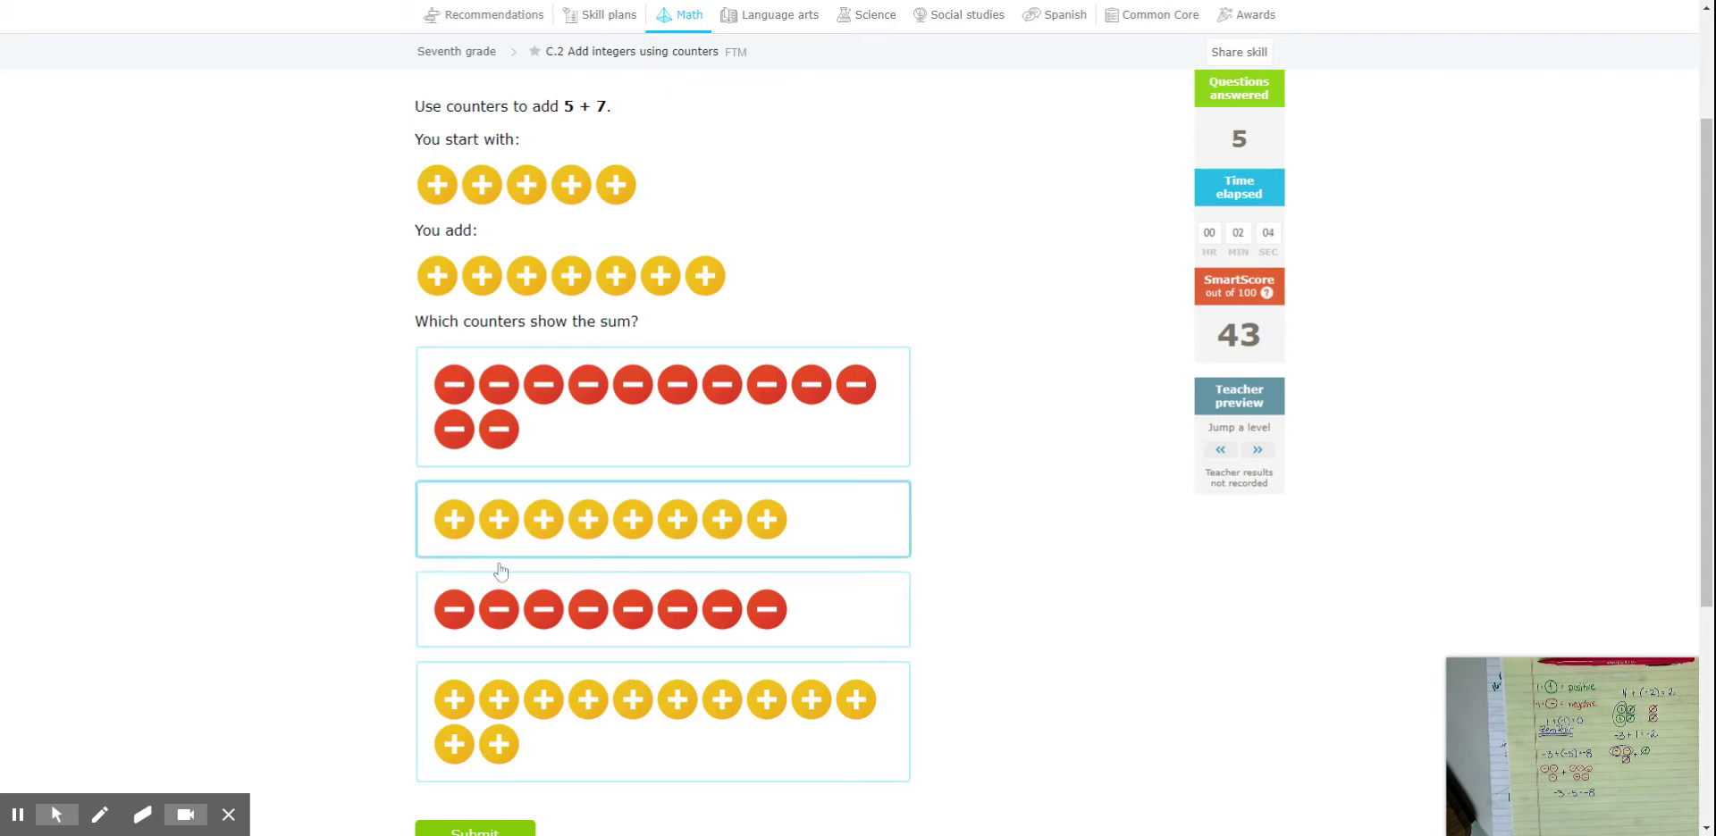
{"action": "left_click", "coordinate": [726, 737]}
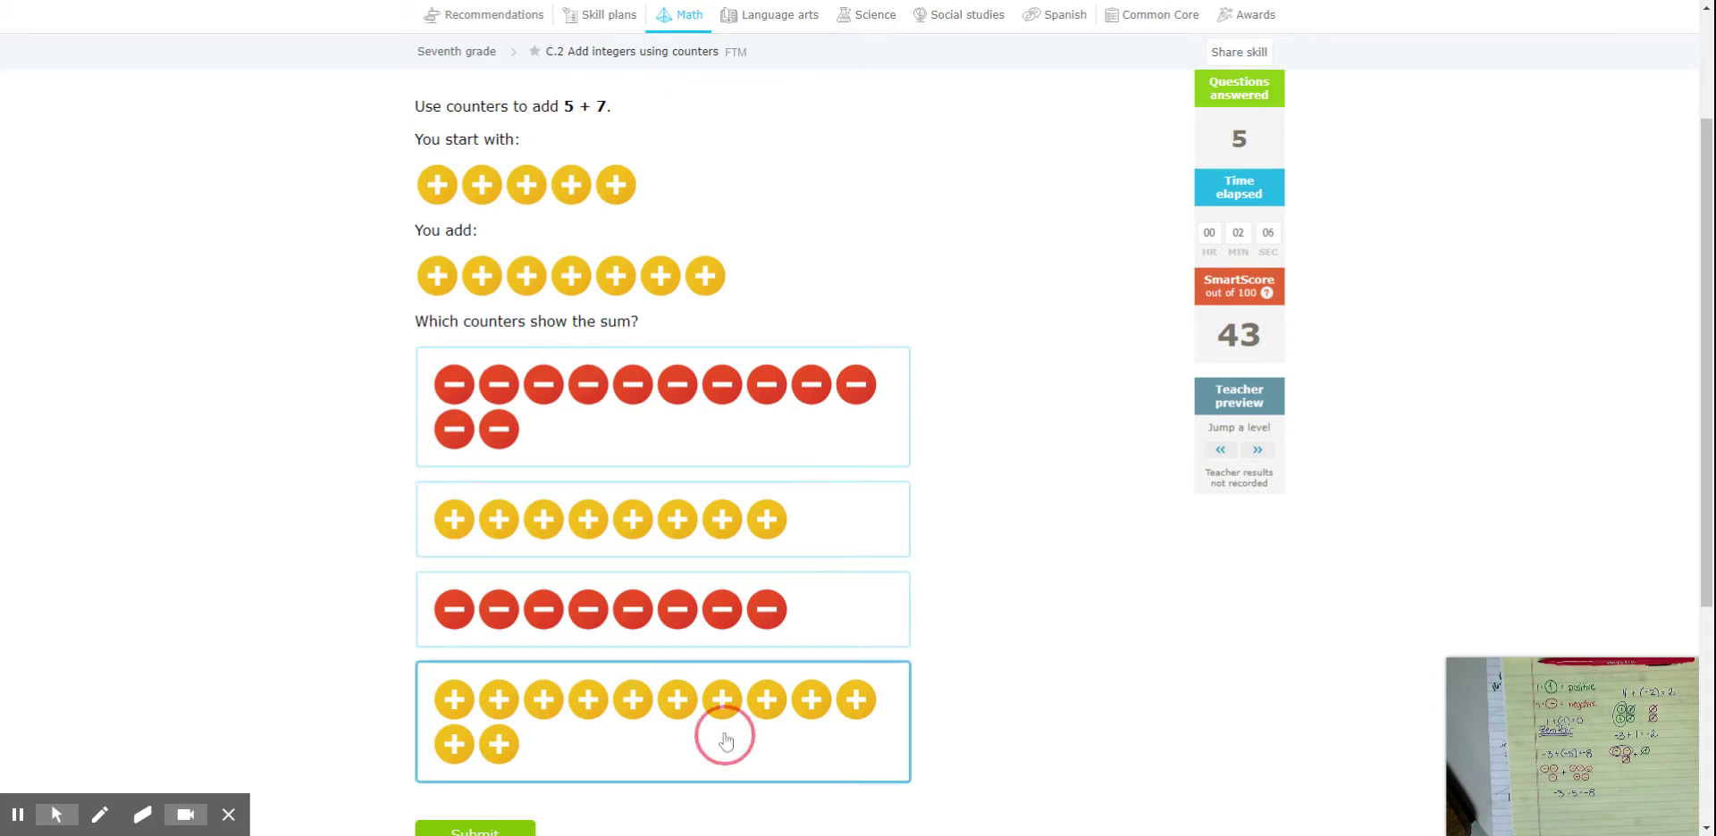
{"action": "scroll", "coordinate": [581, 813], "scroll_direction": "down", "scroll_amount": 1}
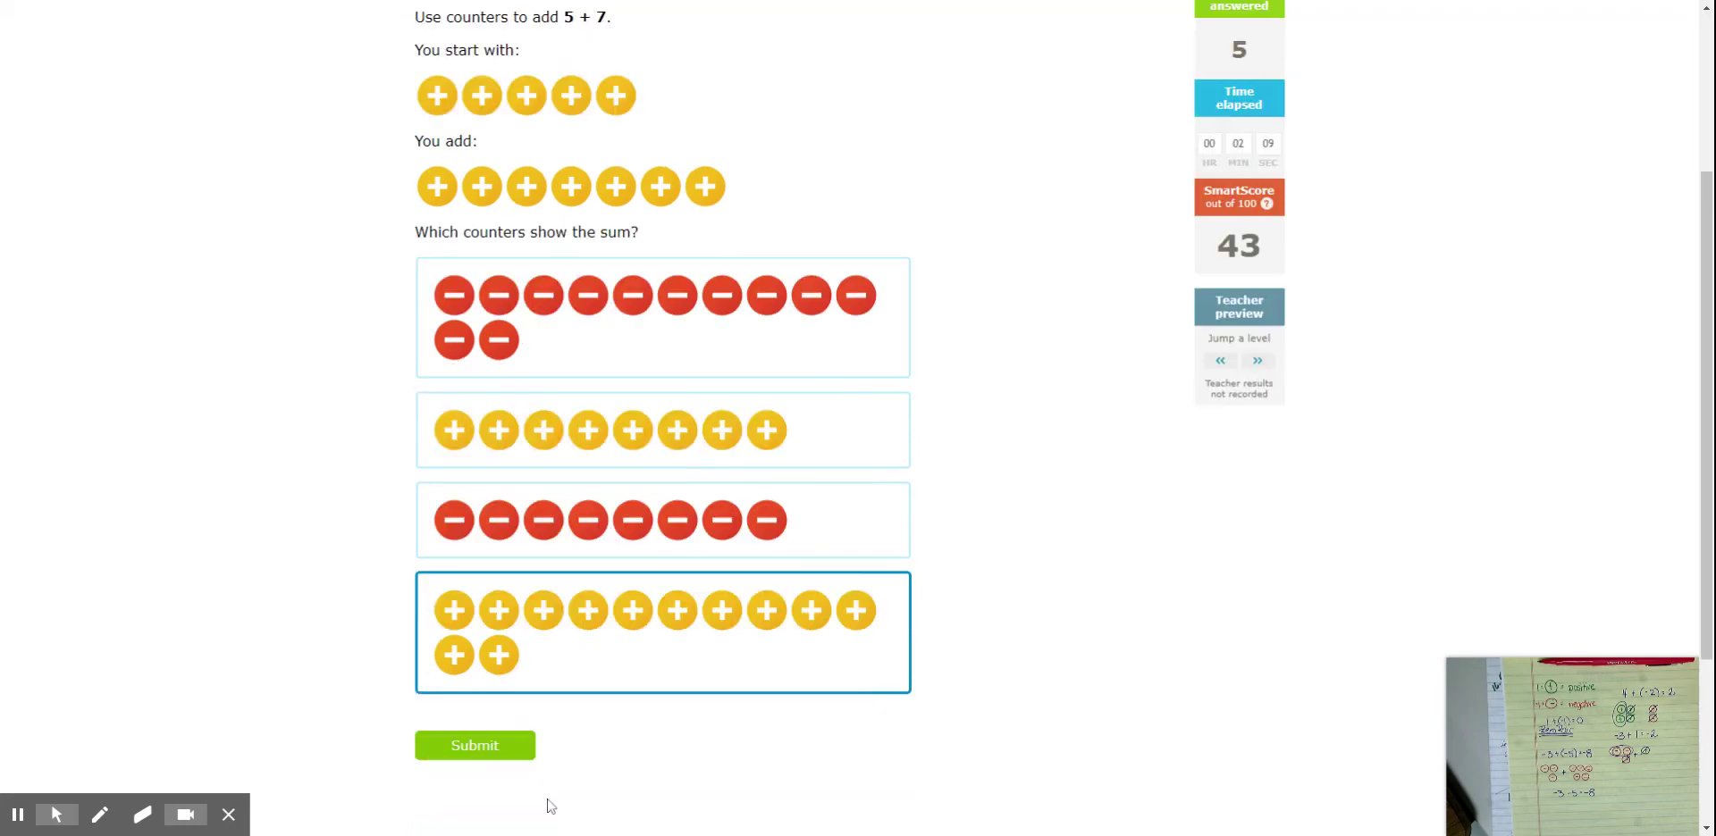
{"action": "left_click", "coordinate": [478, 755]}
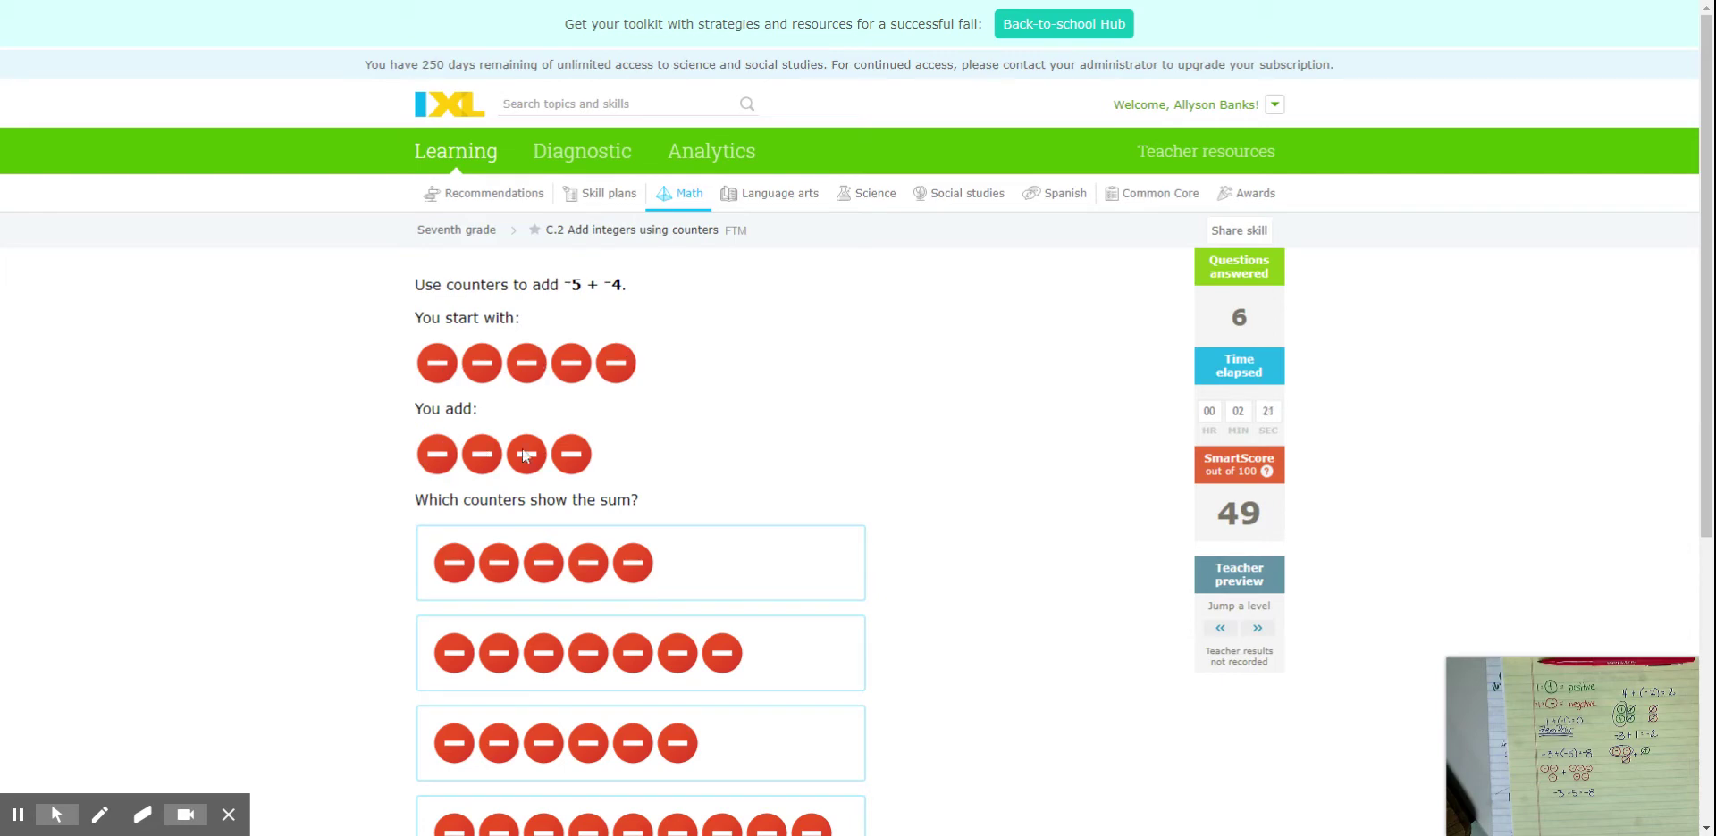
Choose the nine negative counters as the sum of −5 + −4 and submit the answer
{"action": "scroll", "coordinate": [621, 464], "scroll_direction": "down", "scroll_amount": 2}
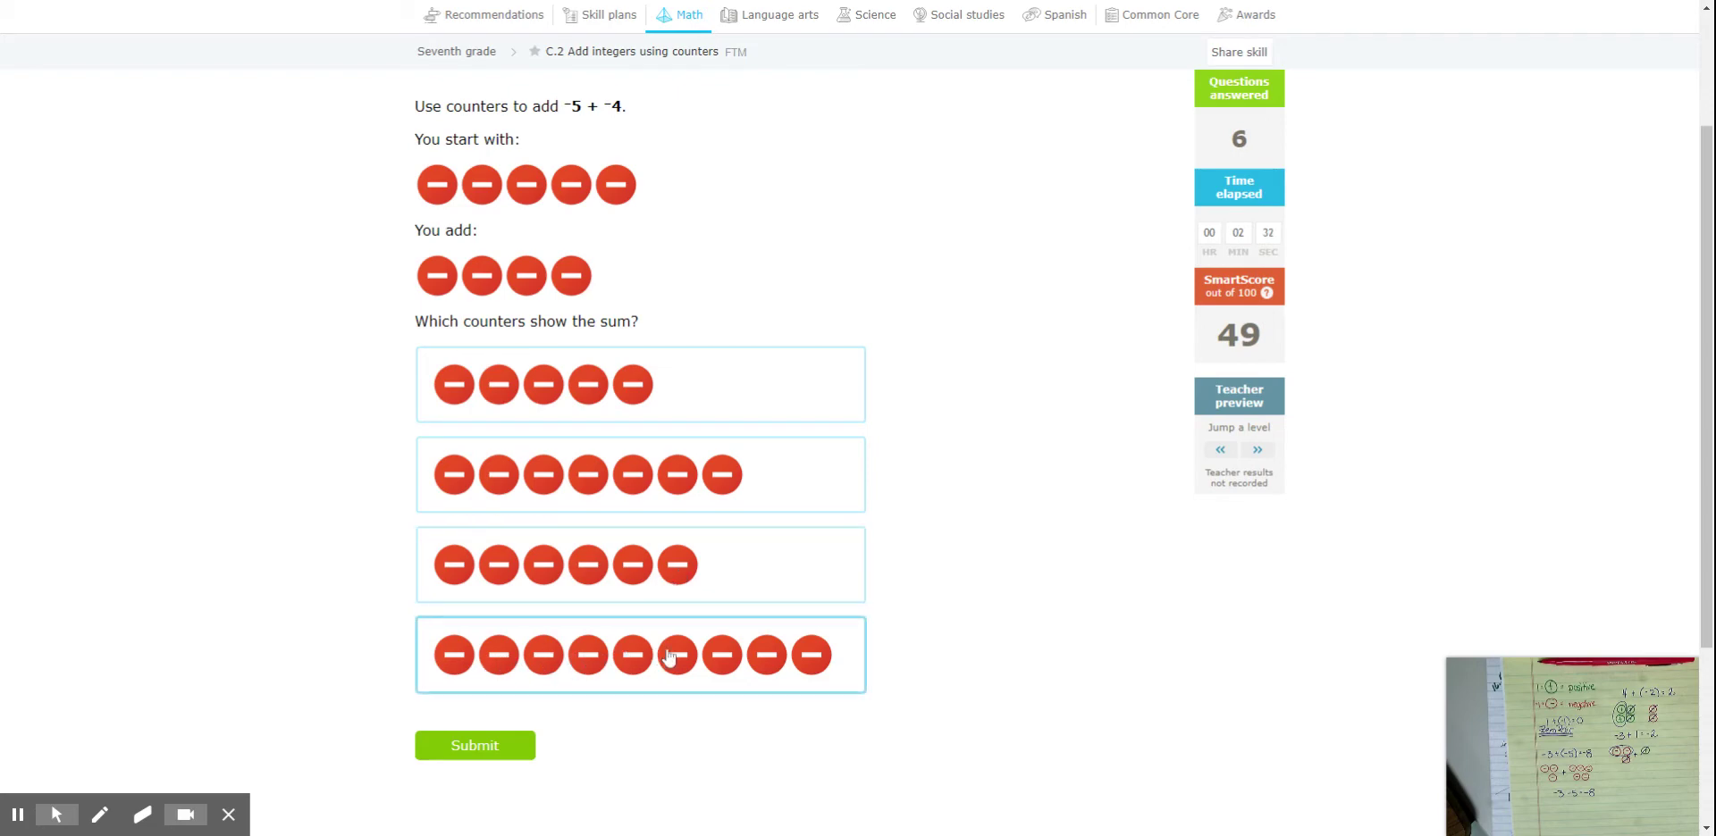
{"action": "left_click", "coordinate": [766, 665]}
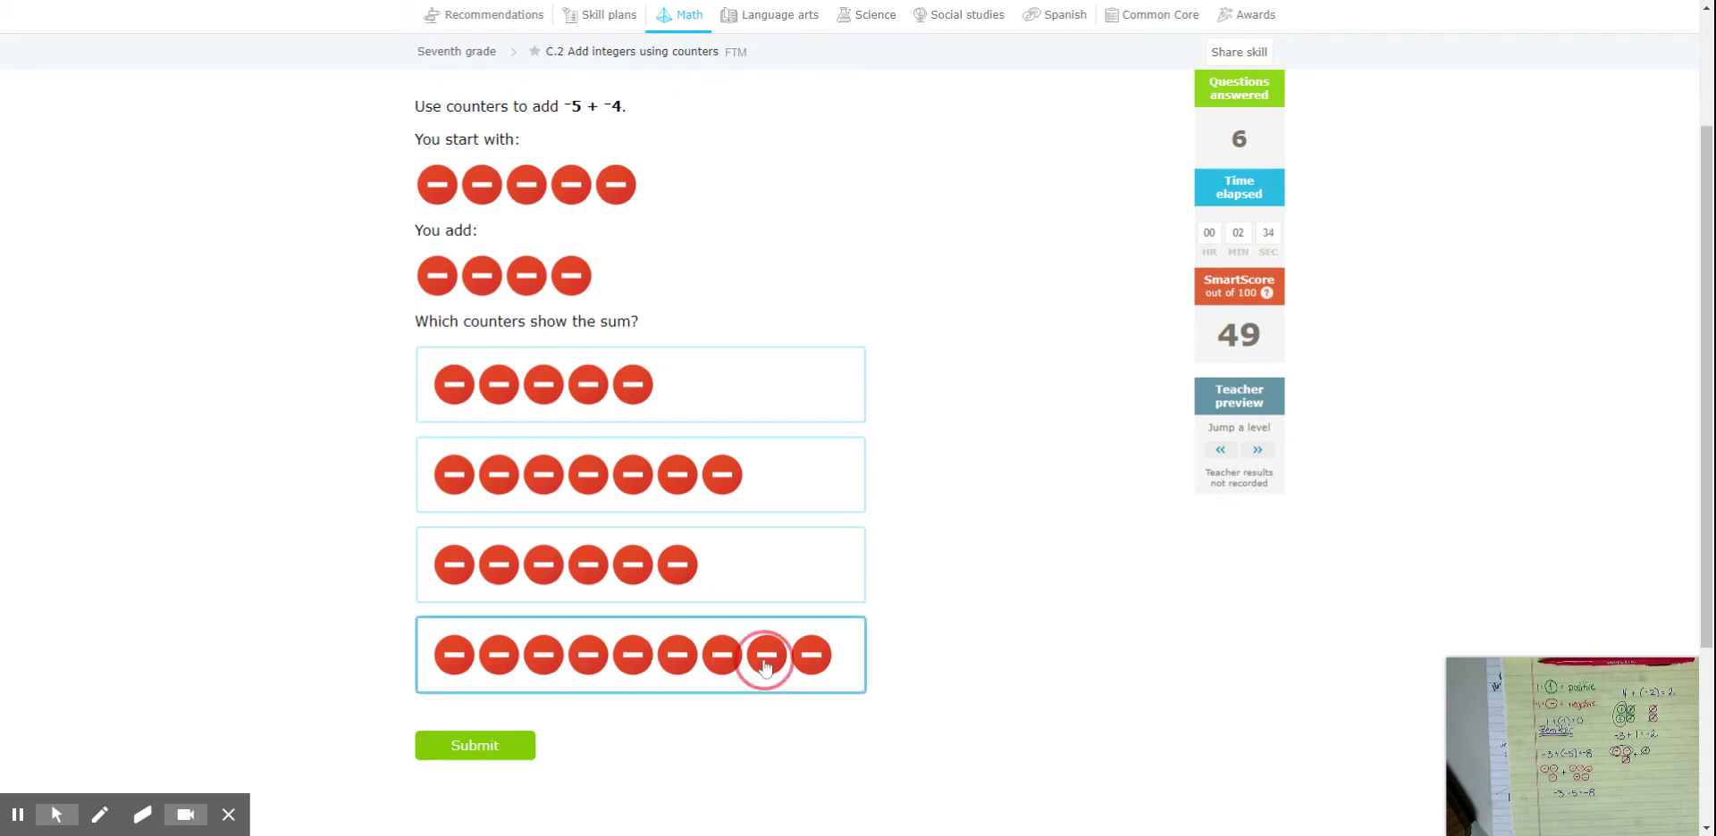
{"action": "left_click", "coordinate": [464, 751]}
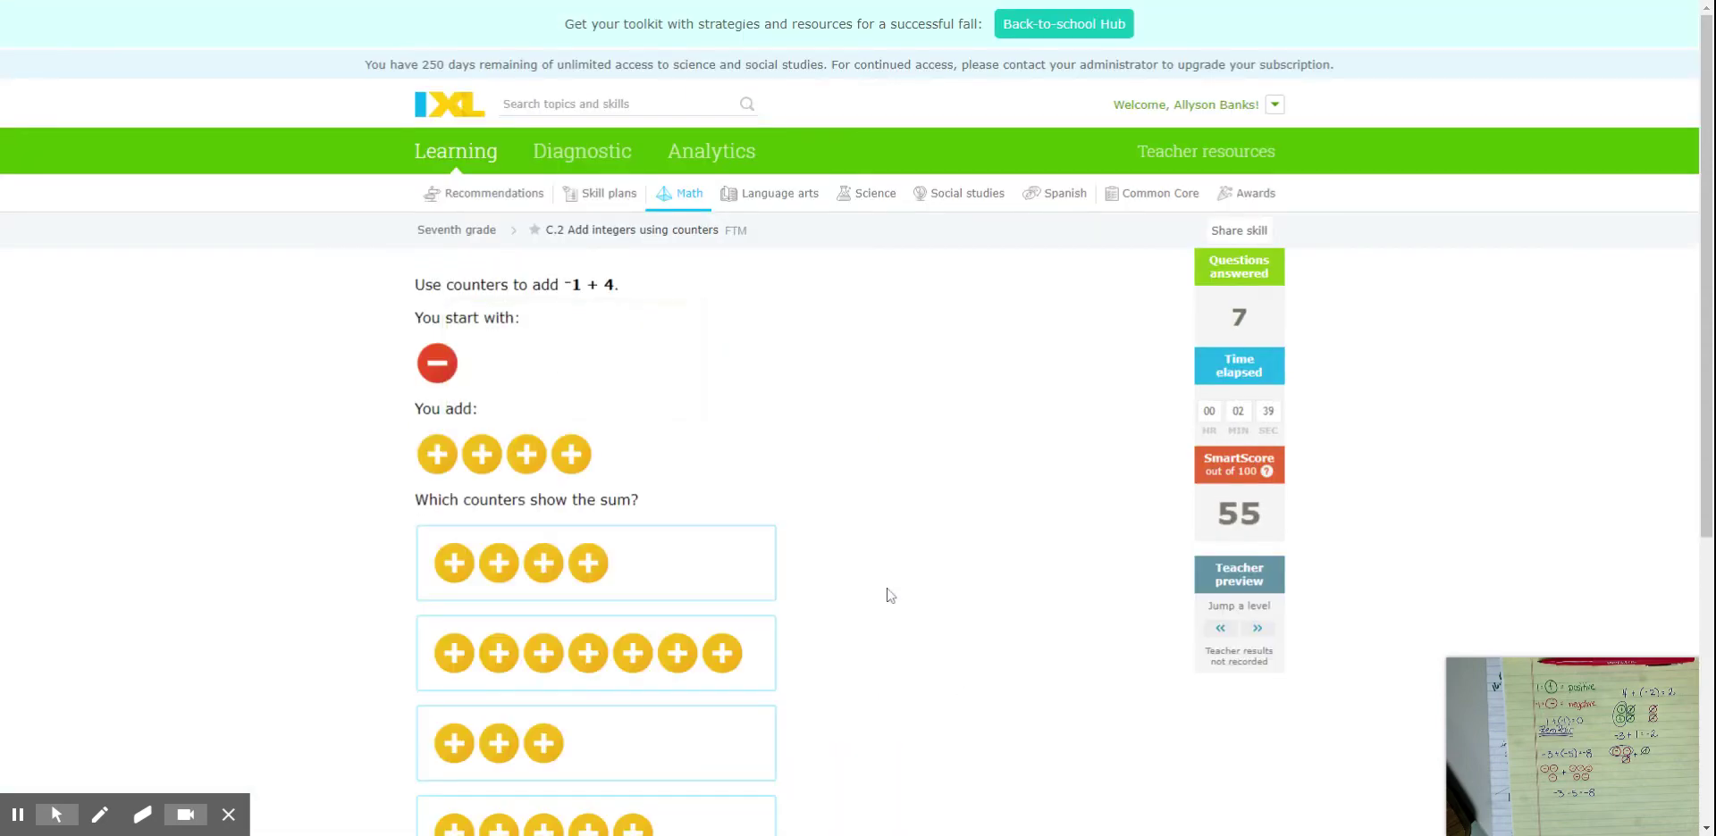
Choose the three positive counters as the sum of −1 + 4 and submit the answer
{"action": "scroll", "coordinate": [894, 571], "scroll_direction": "down", "scroll_amount": 1}
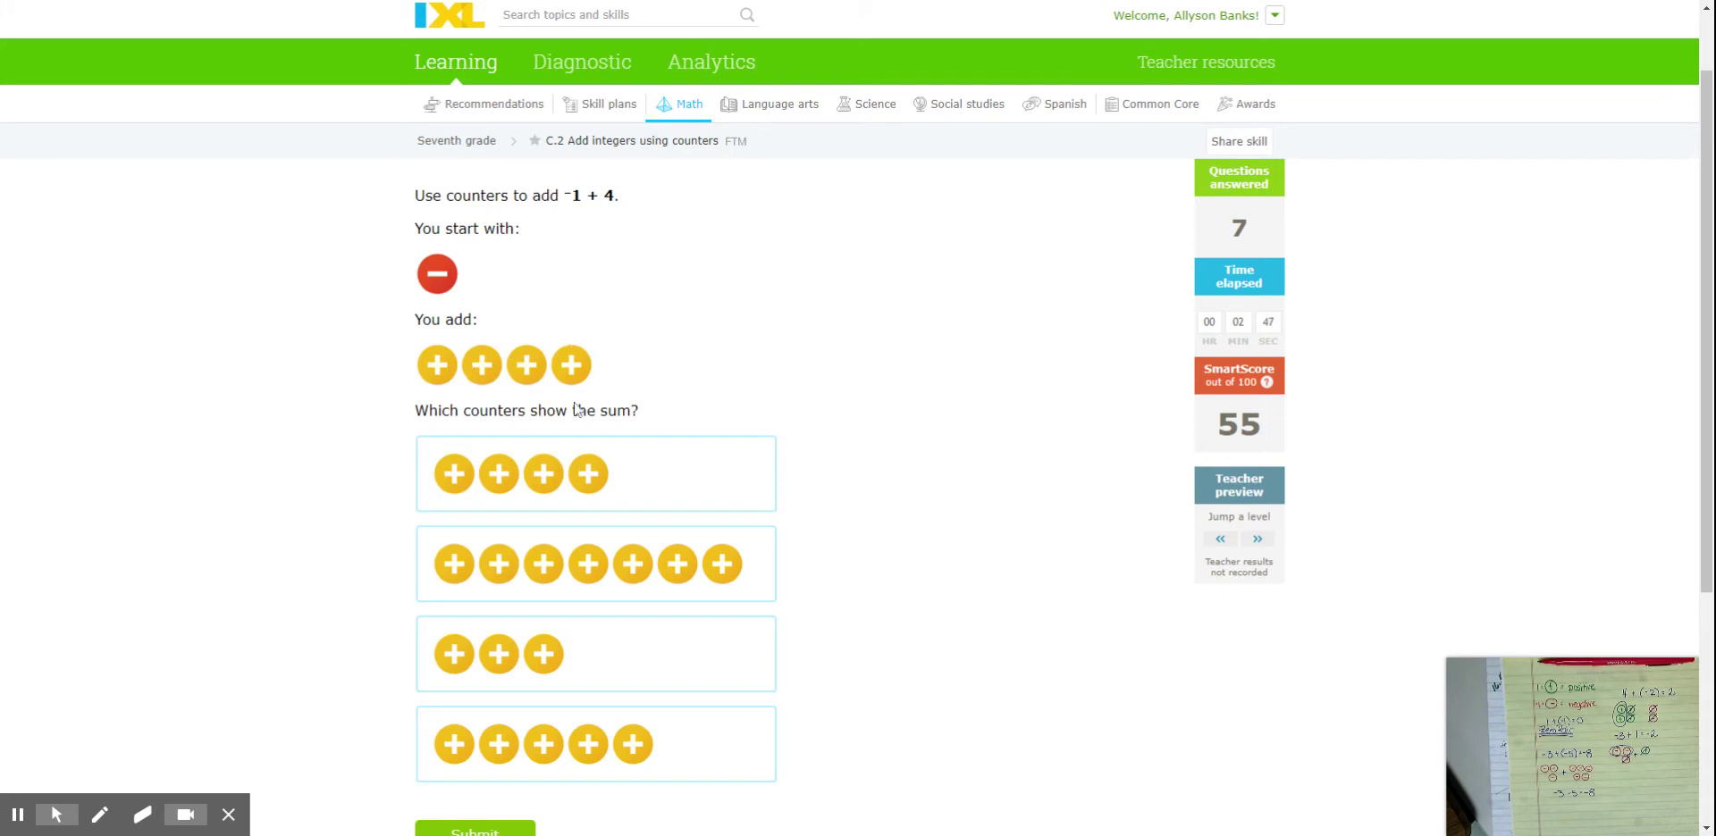
{"action": "left_click", "coordinate": [559, 671]}
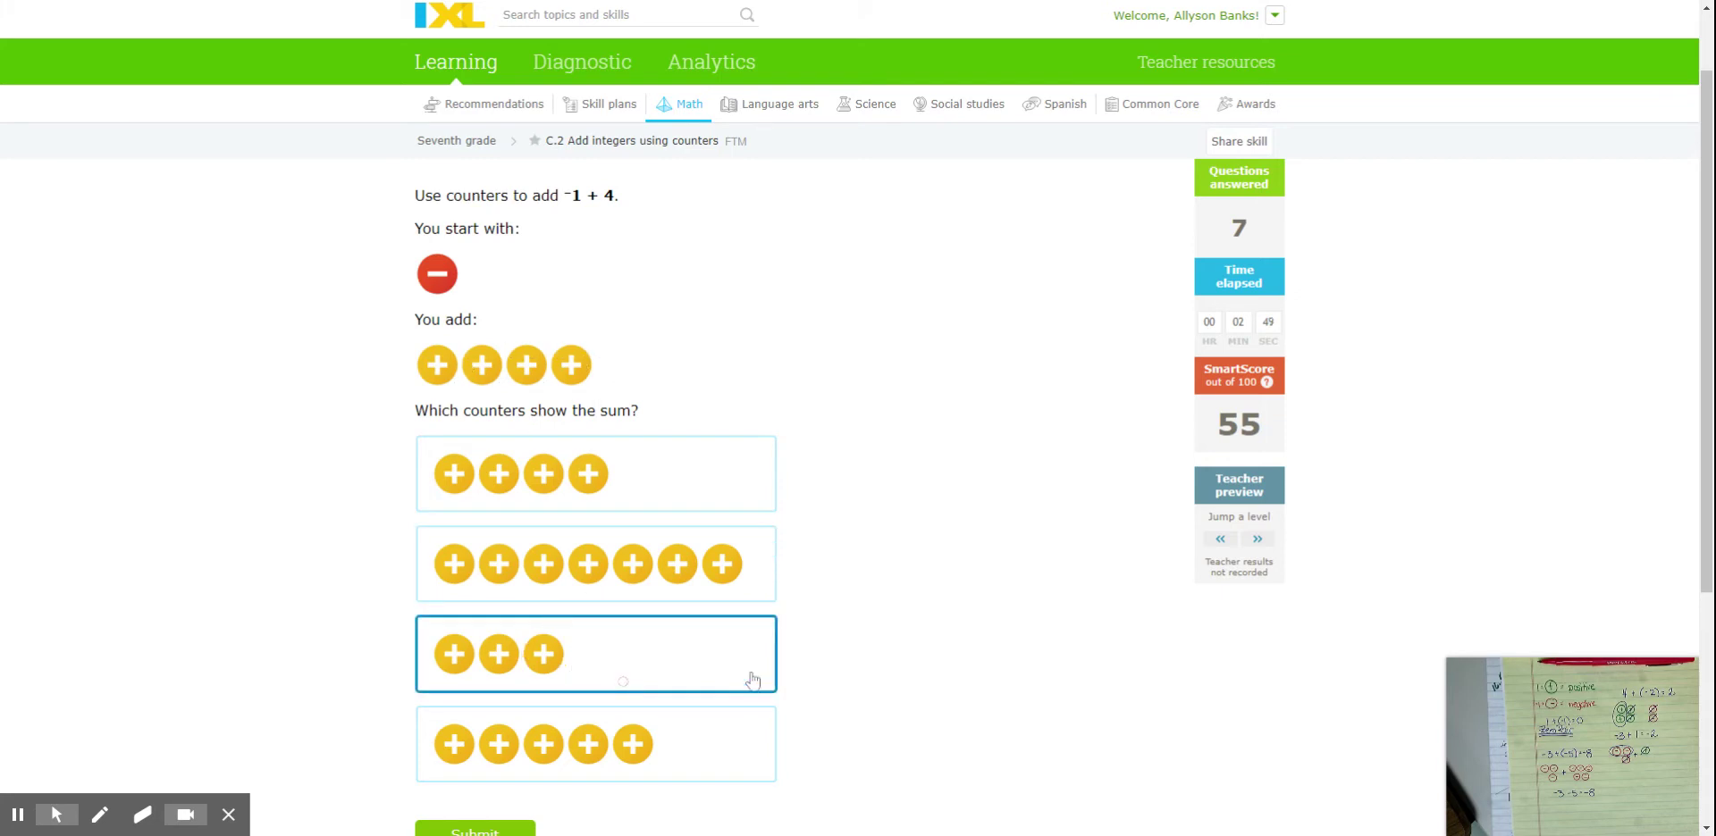
{"action": "left_click", "coordinate": [518, 828]}
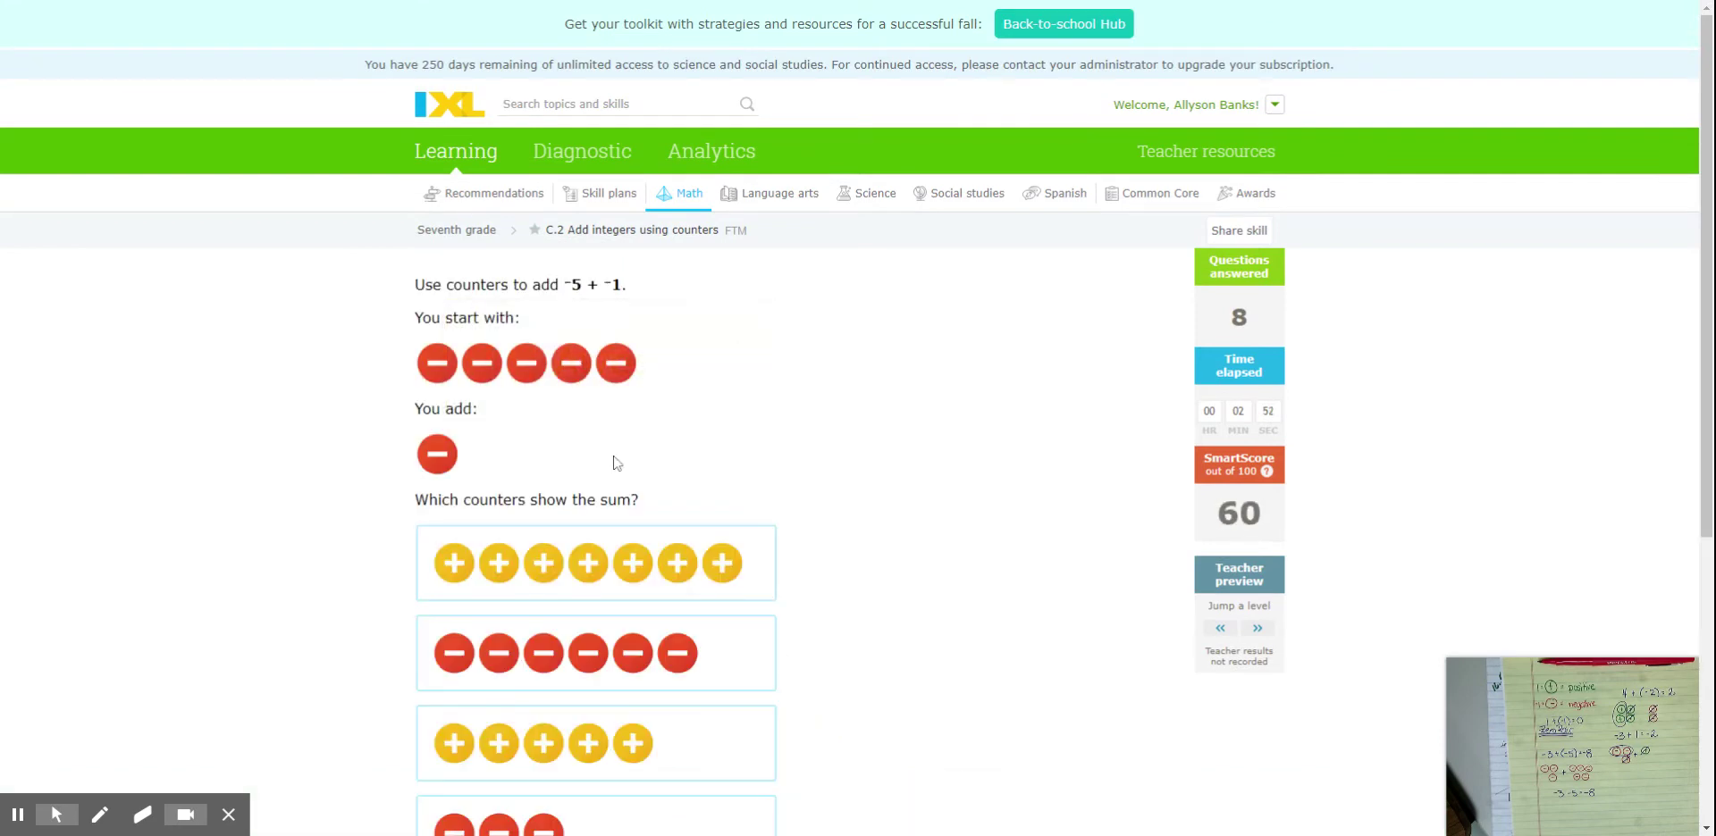
Choose the six negative counters as the sum of −5 + −1 and submit the answer
{"action": "scroll", "coordinate": [738, 464], "scroll_direction": "down", "scroll_amount": 1}
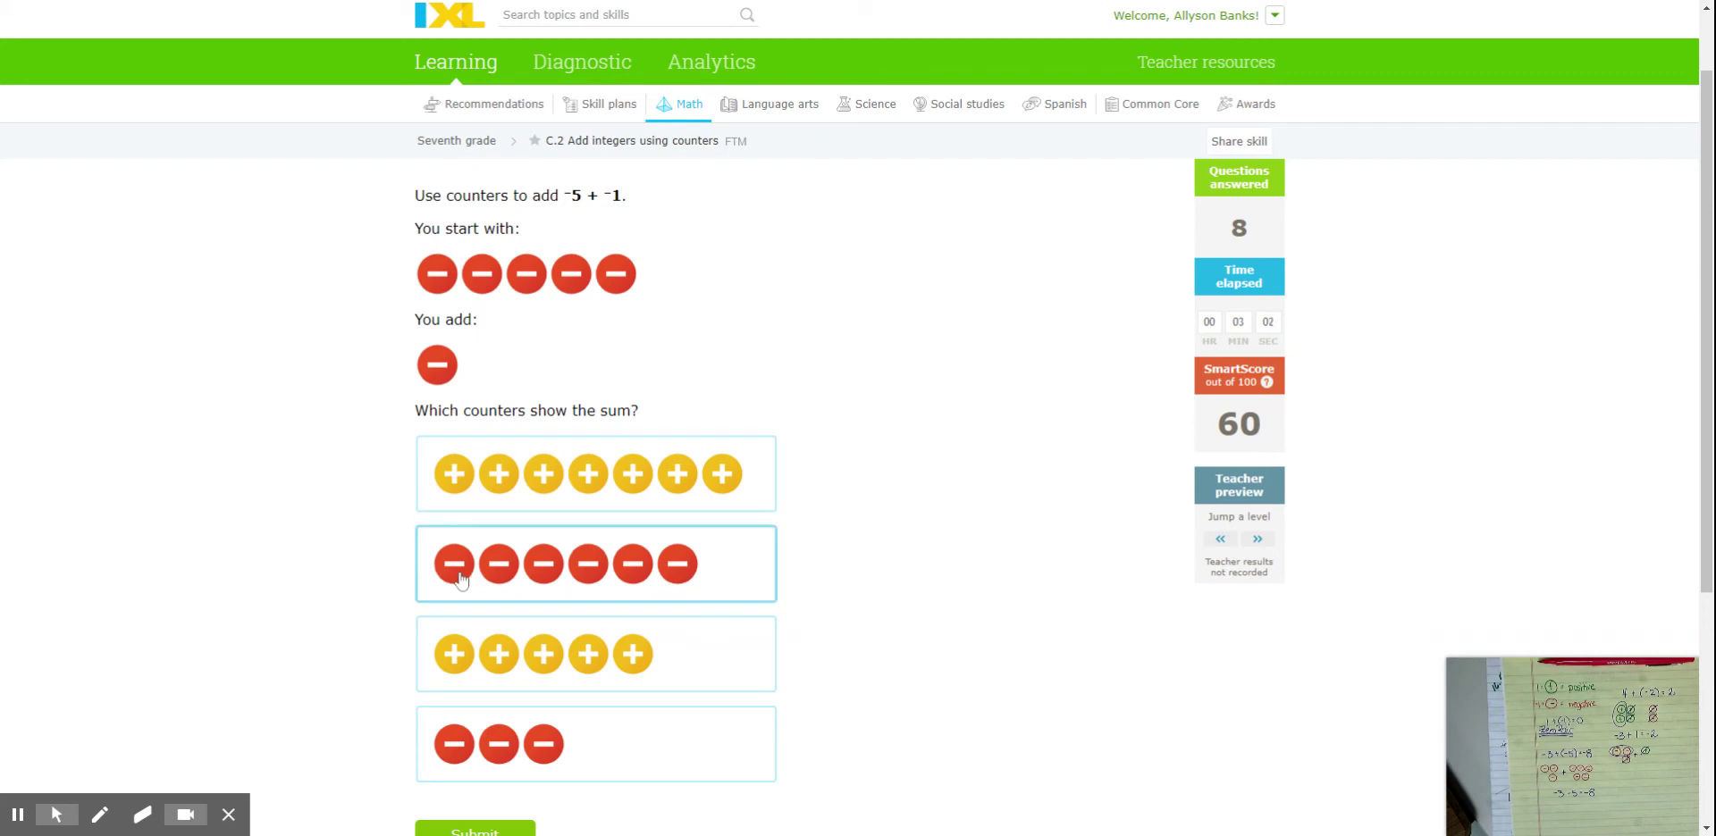
{"action": "left_click", "coordinate": [739, 564]}
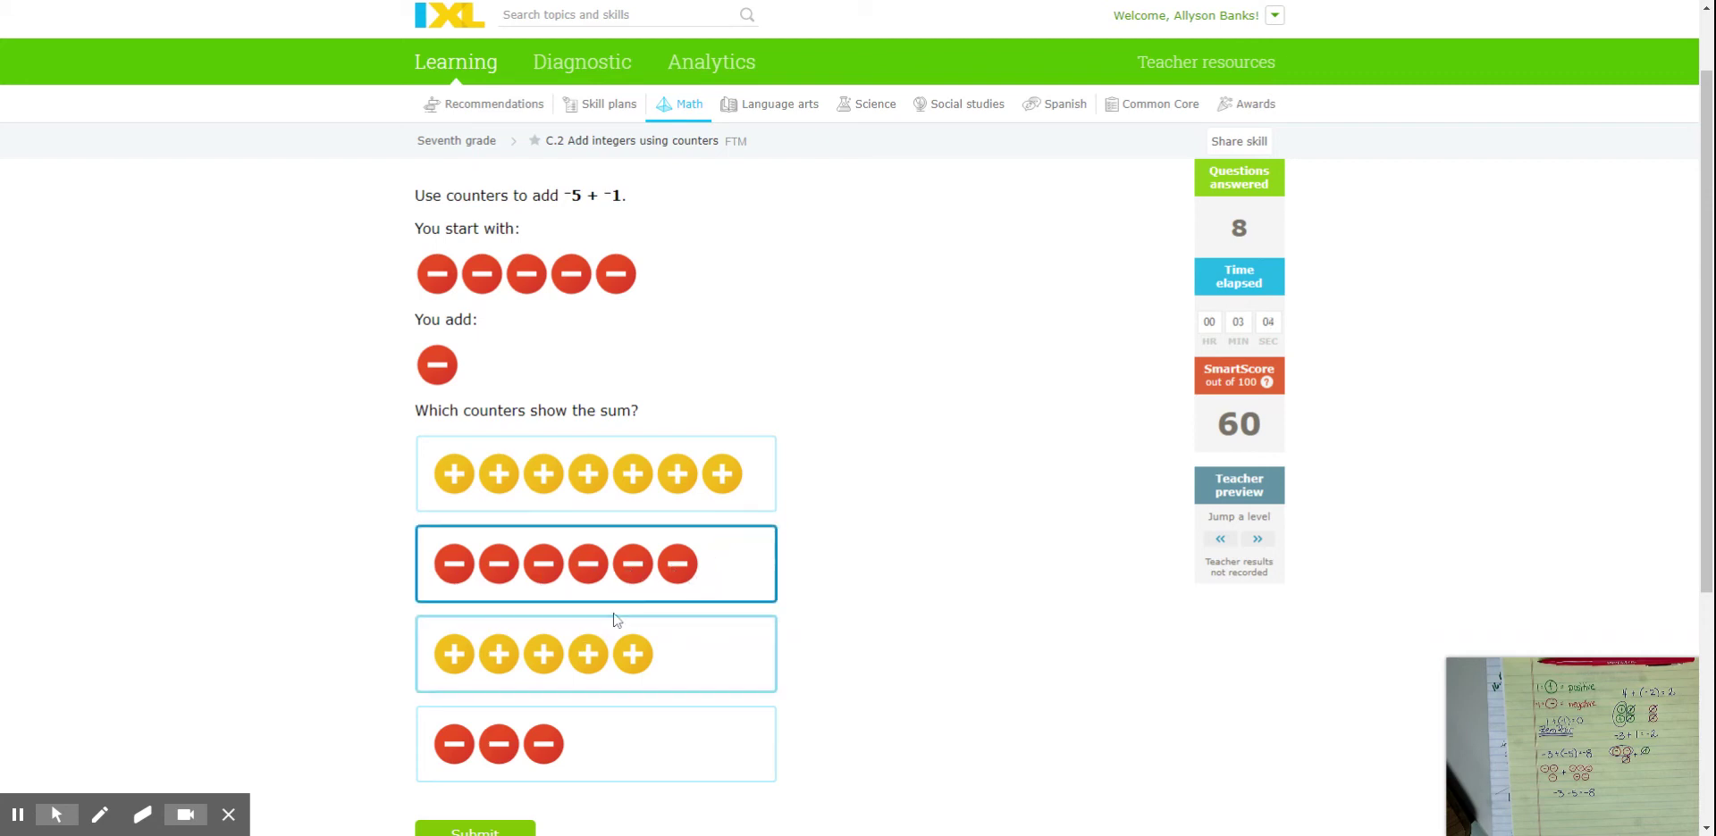
{"action": "scroll", "coordinate": [536, 697], "scroll_direction": "down", "scroll_amount": 1}
{"action": "left_click", "coordinate": [483, 745]}
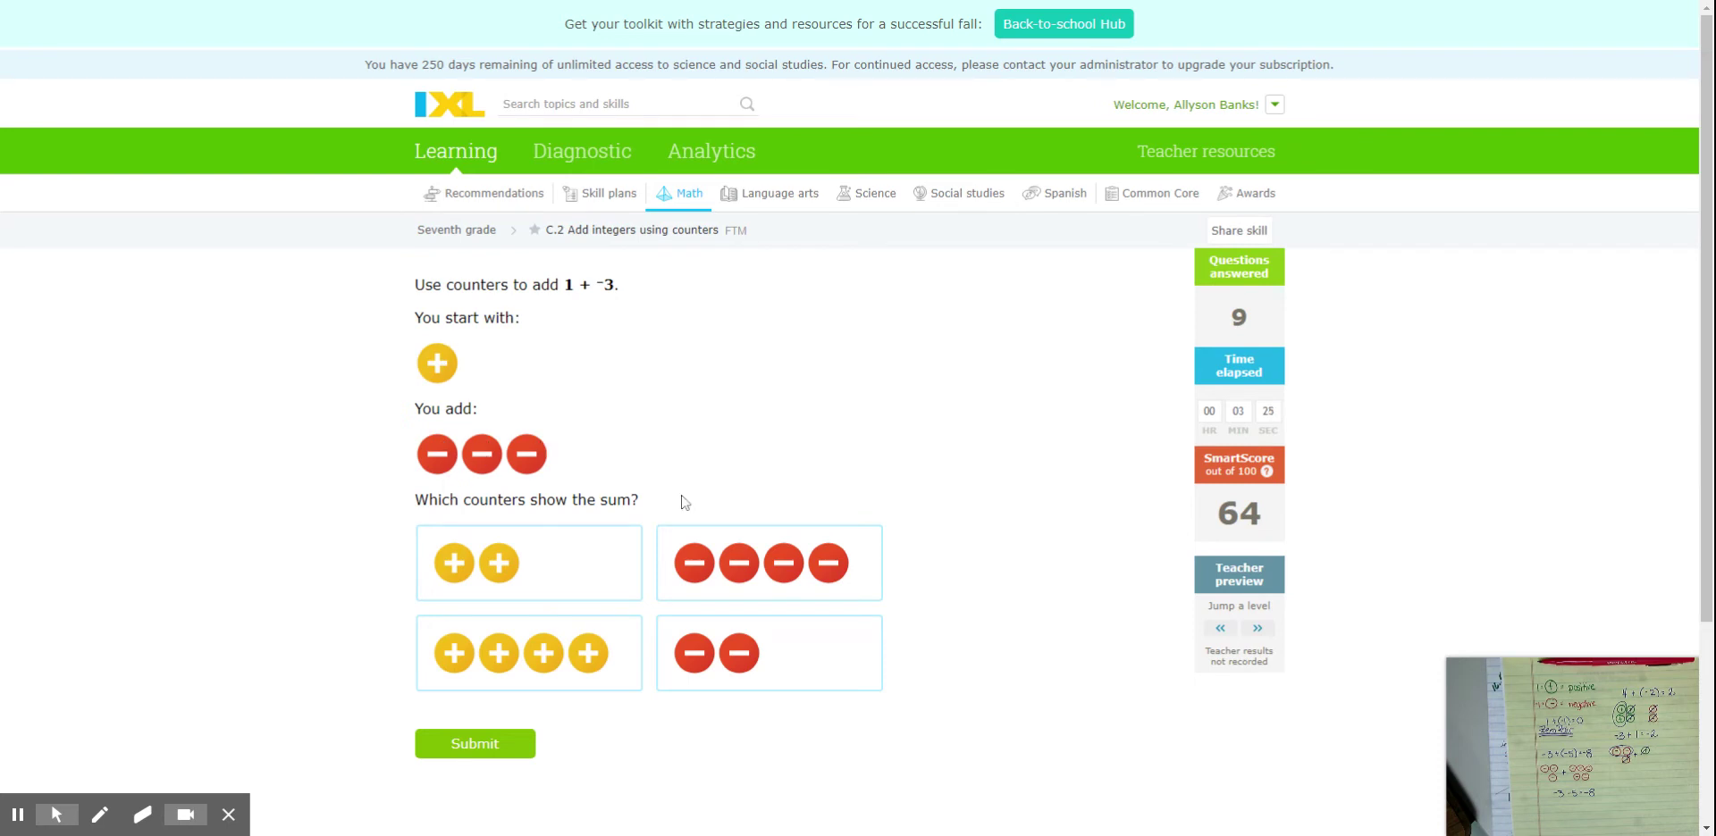
Choose the two negative counters as the sum of 1 + −3 and submit the answer
{"action": "left_click", "coordinate": [804, 649]}
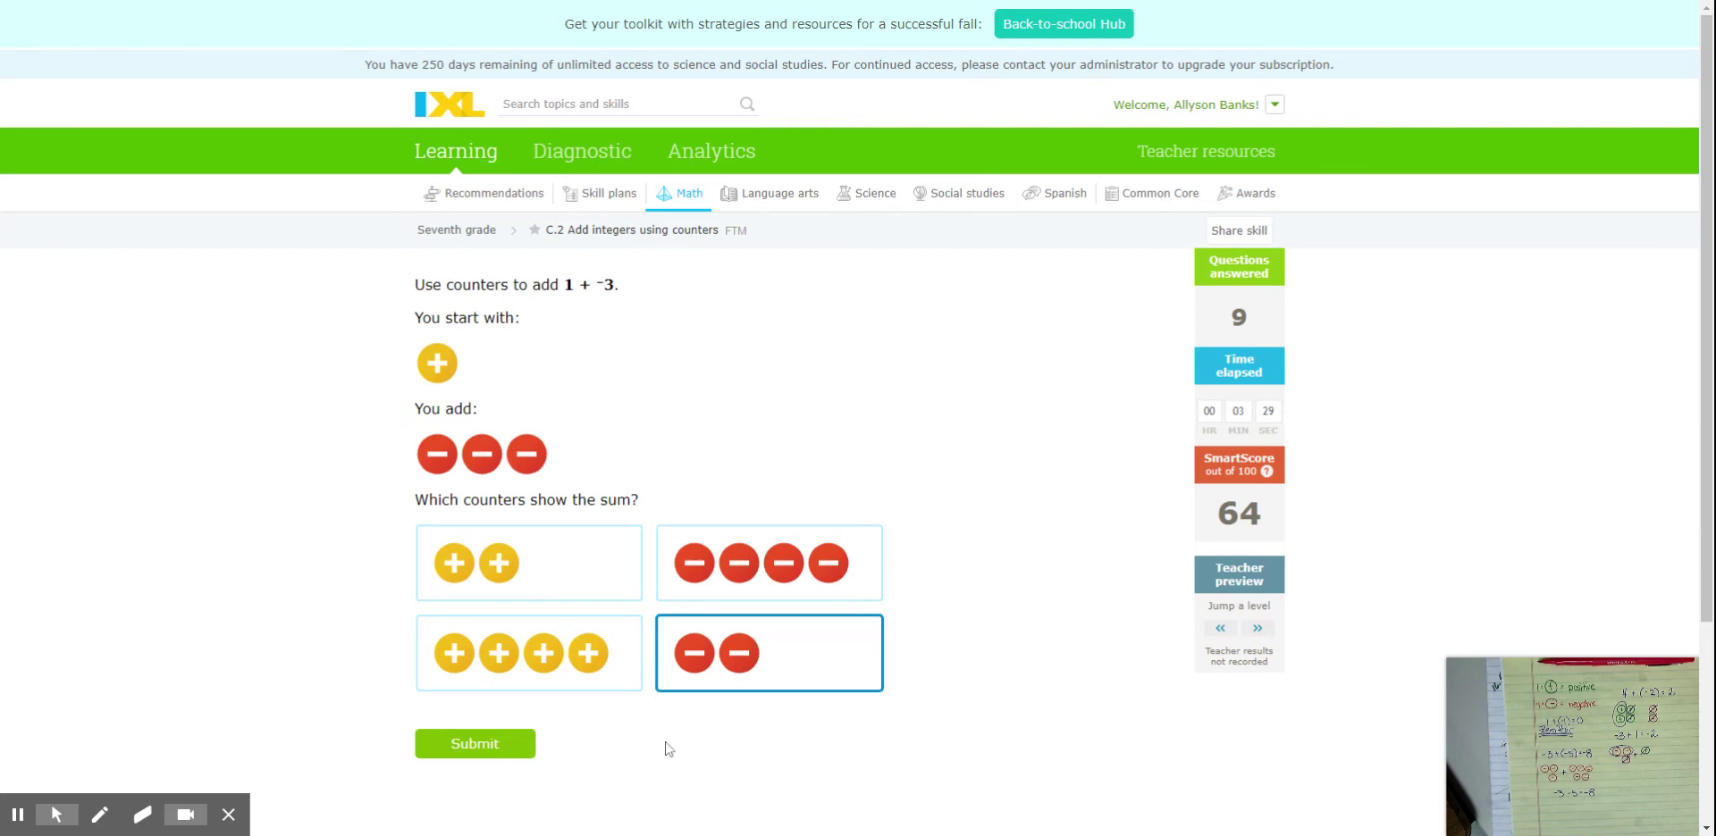
{"action": "left_click", "coordinate": [492, 751]}
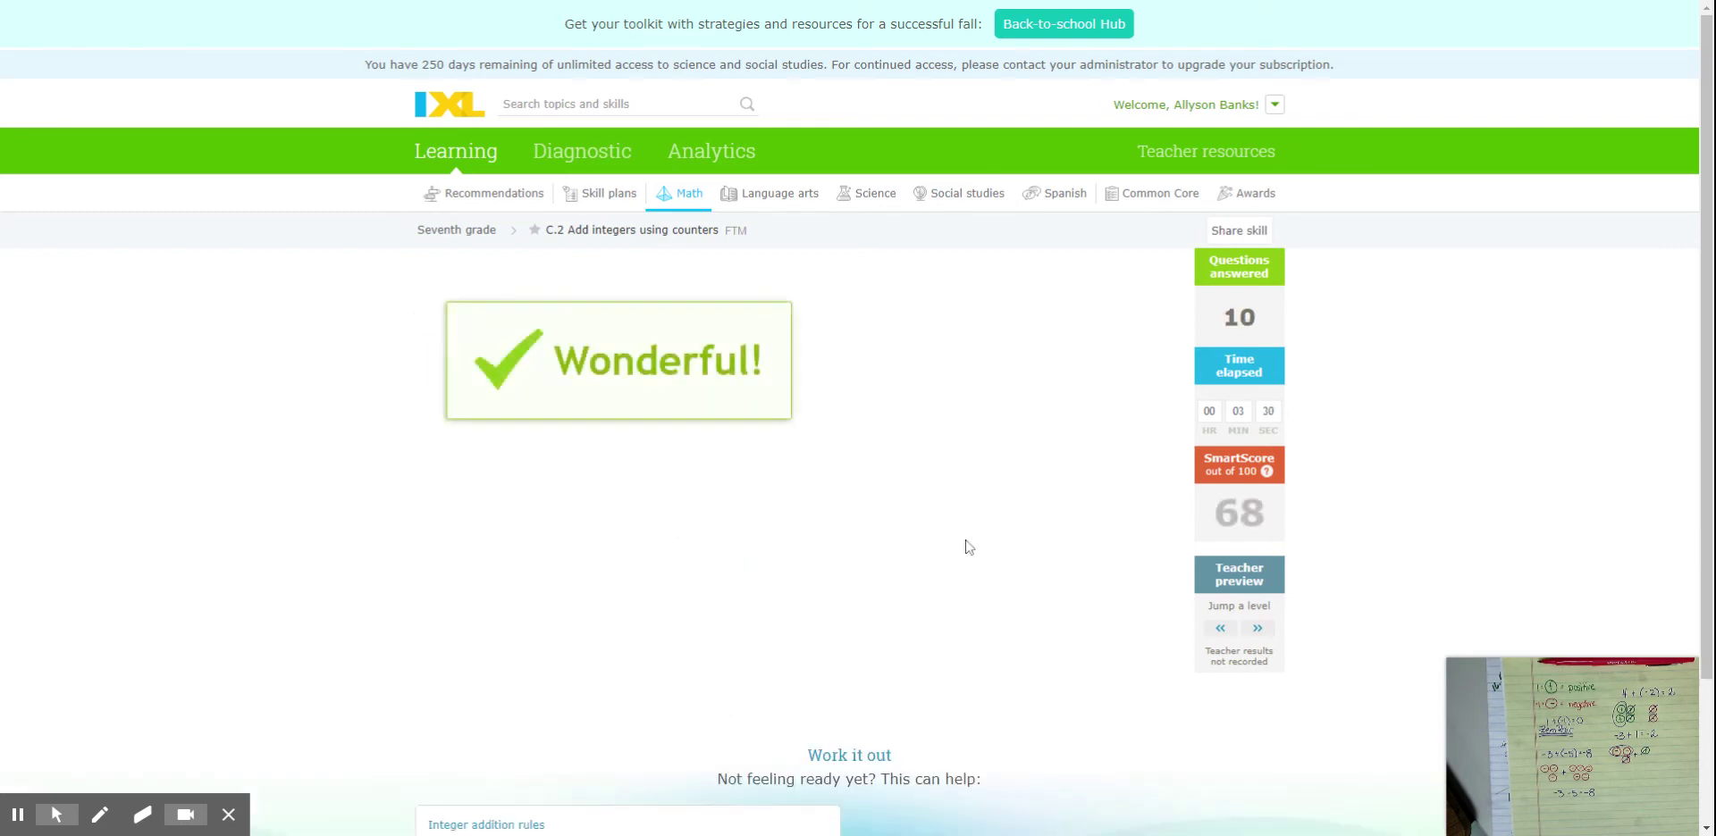
{"action": "scroll", "coordinate": [962, 534], "scroll_direction": "down", "scroll_amount": 2}
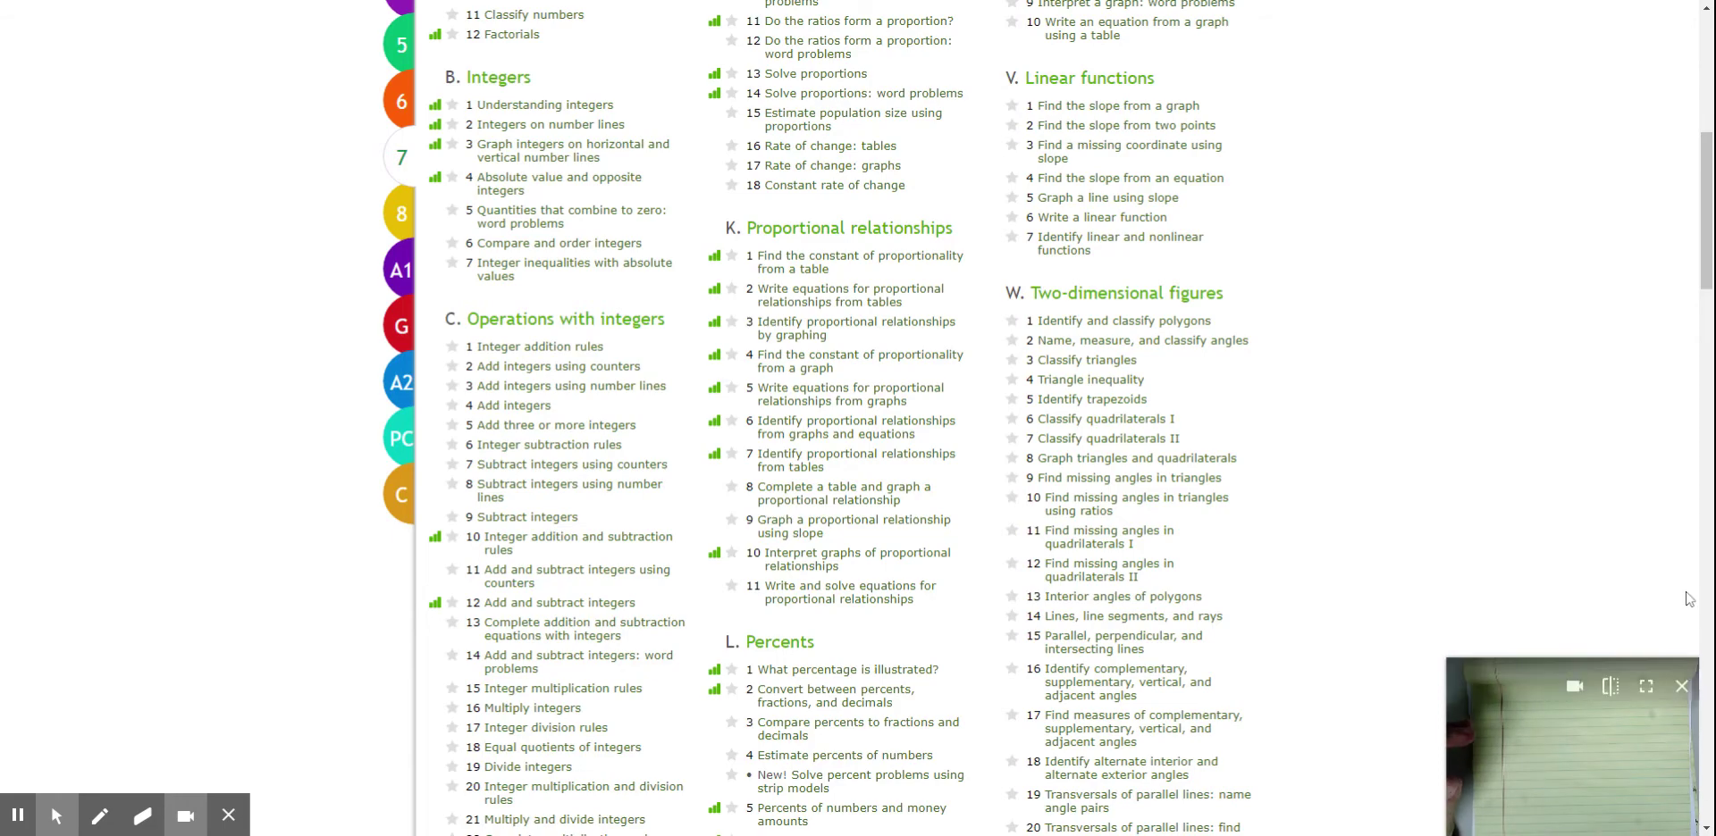
{"action": "left_click", "coordinate": [1646, 688]}
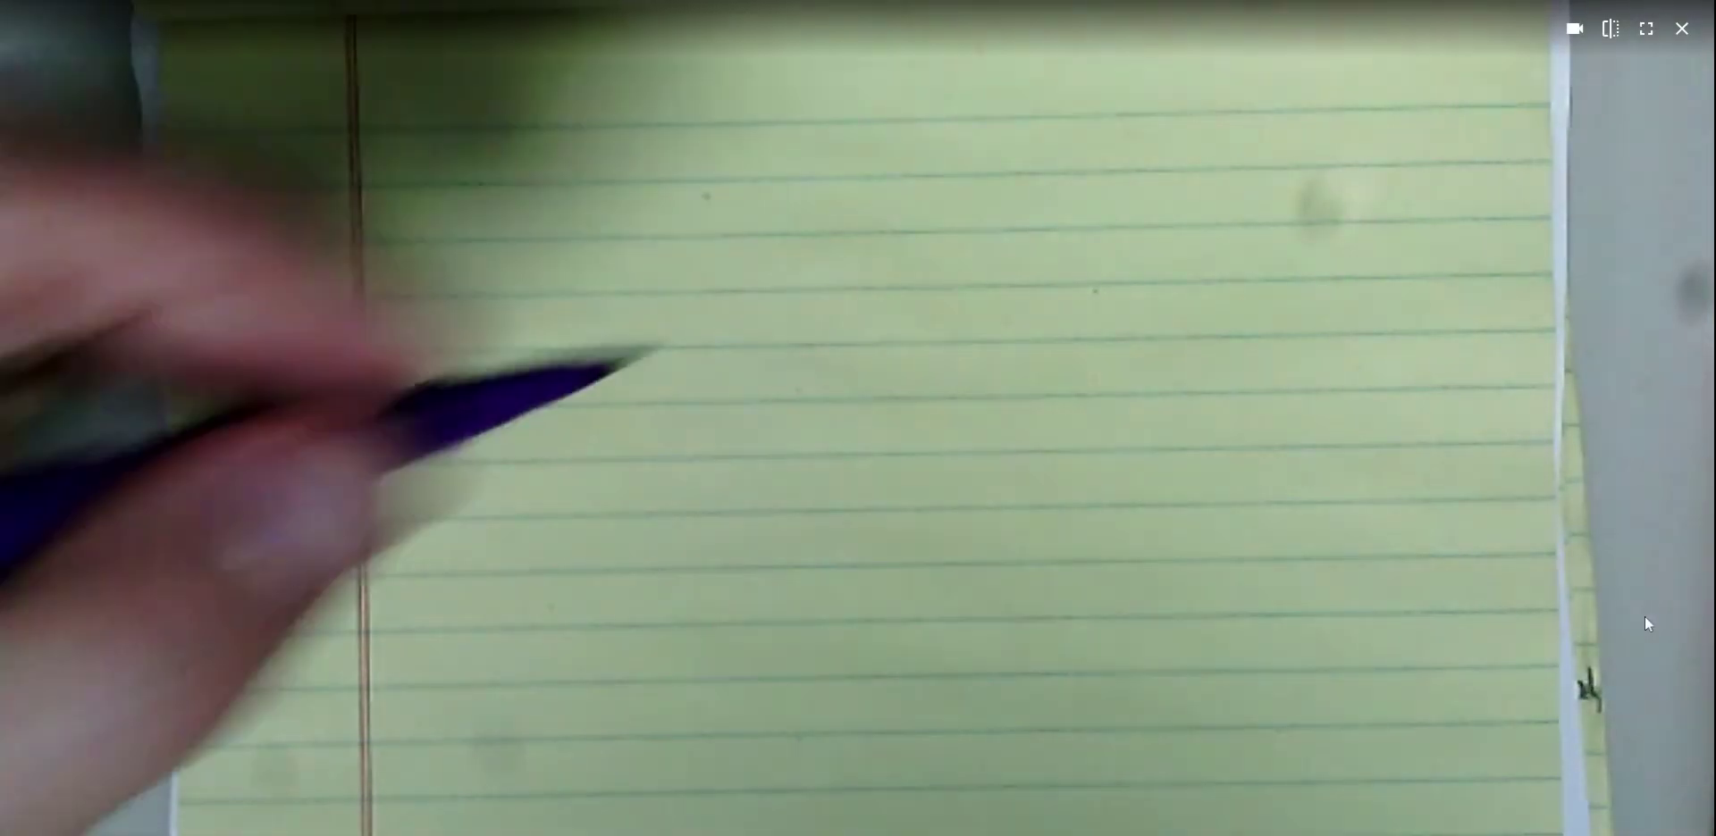
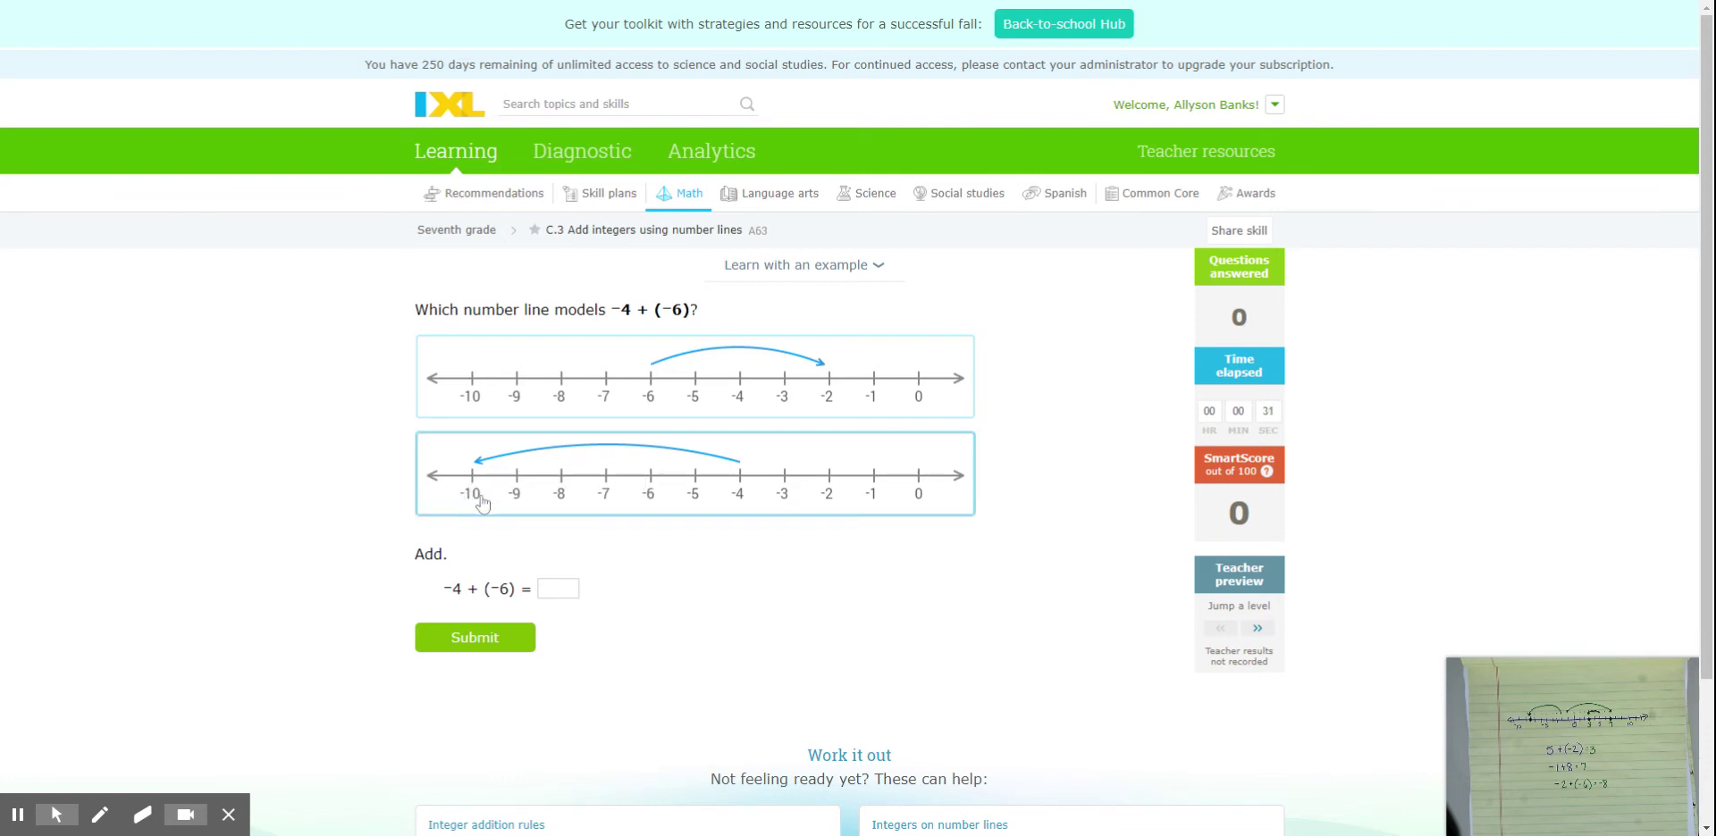
For −4 + (−6), select the number line with the arrow from −4 to −10, fill in the sum and submit
{"action": "left_click", "coordinate": [677, 501]}
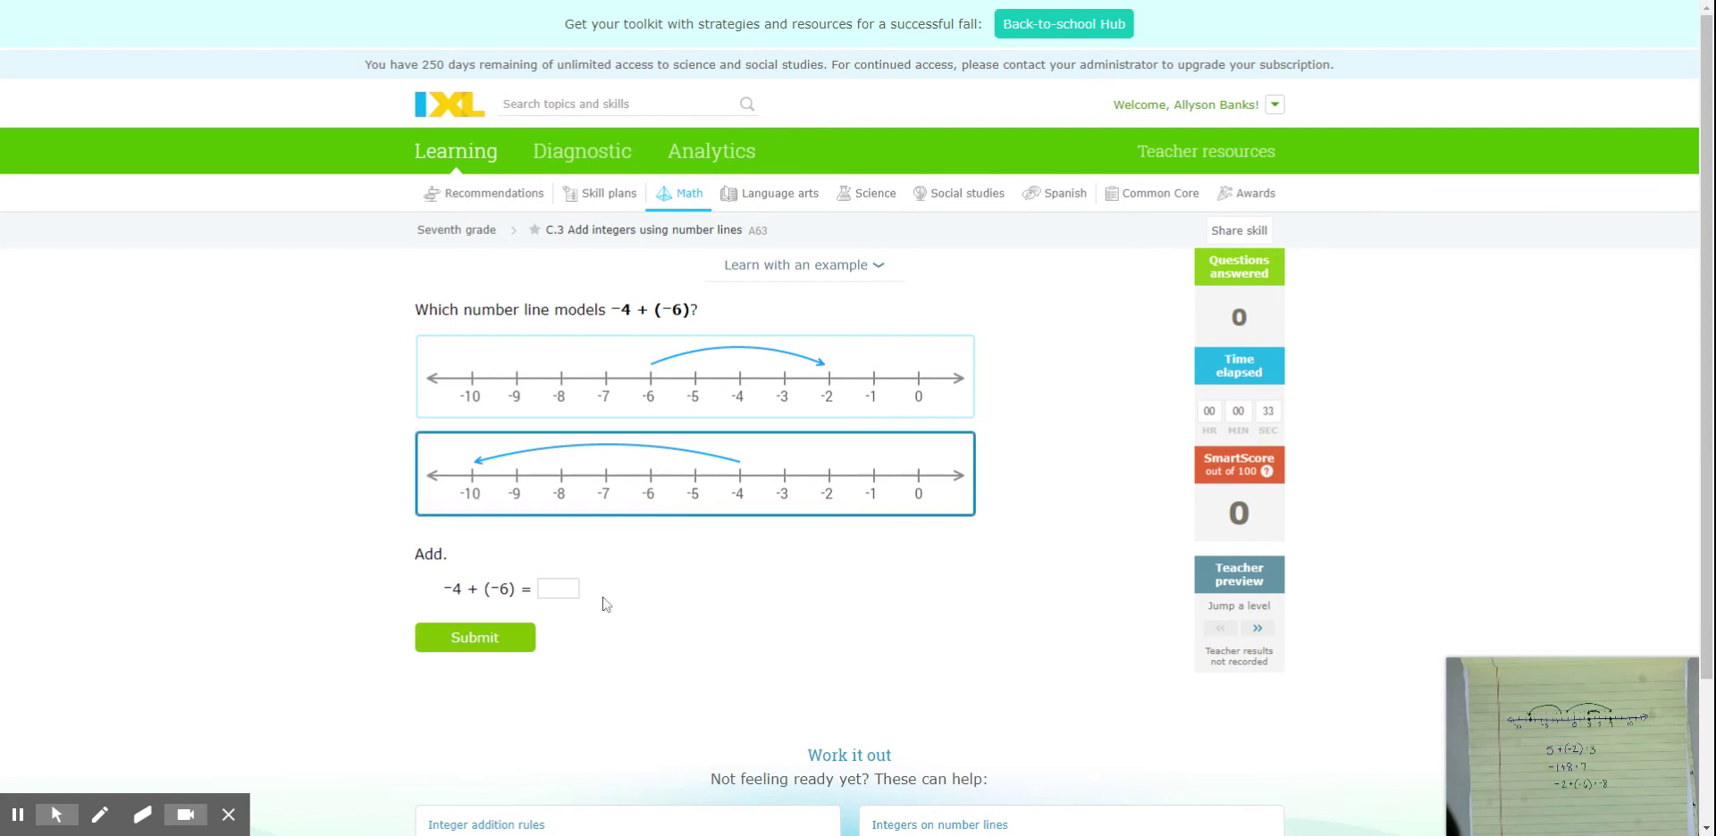
{"action": "left_click", "coordinate": [541, 588]}
{"action": "left_click", "coordinate": [461, 651]}
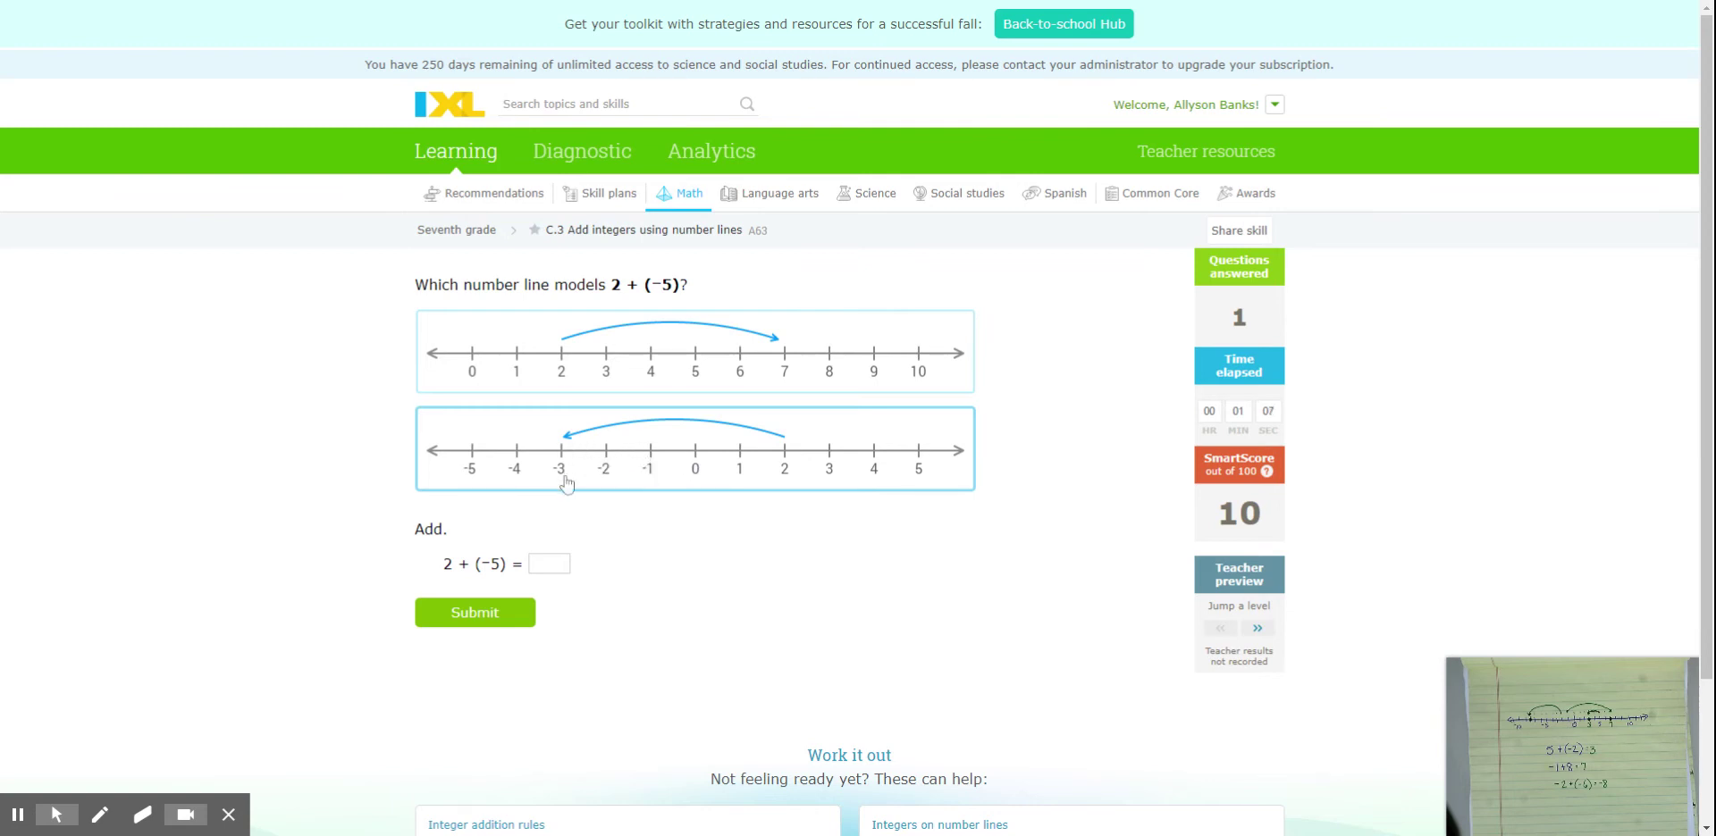
For 2 + (−5), enter −3 as the sum, select the number line with the arrow from 2 to −3, and submit
{"action": "left_click", "coordinate": [547, 565]}
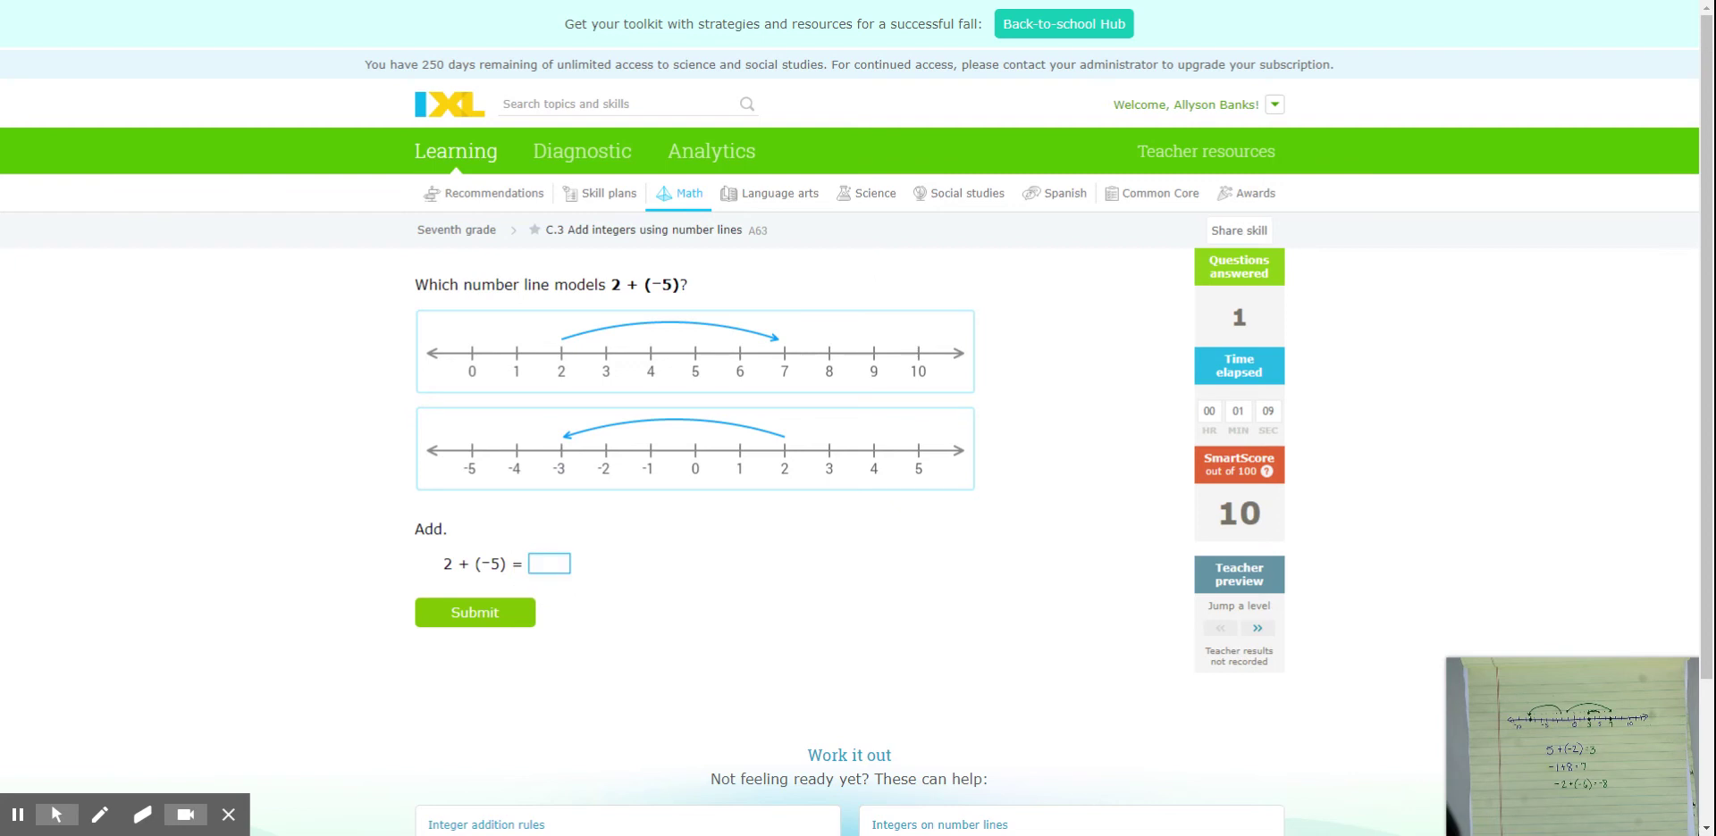
{"action": "left_click", "coordinate": [710, 476]}
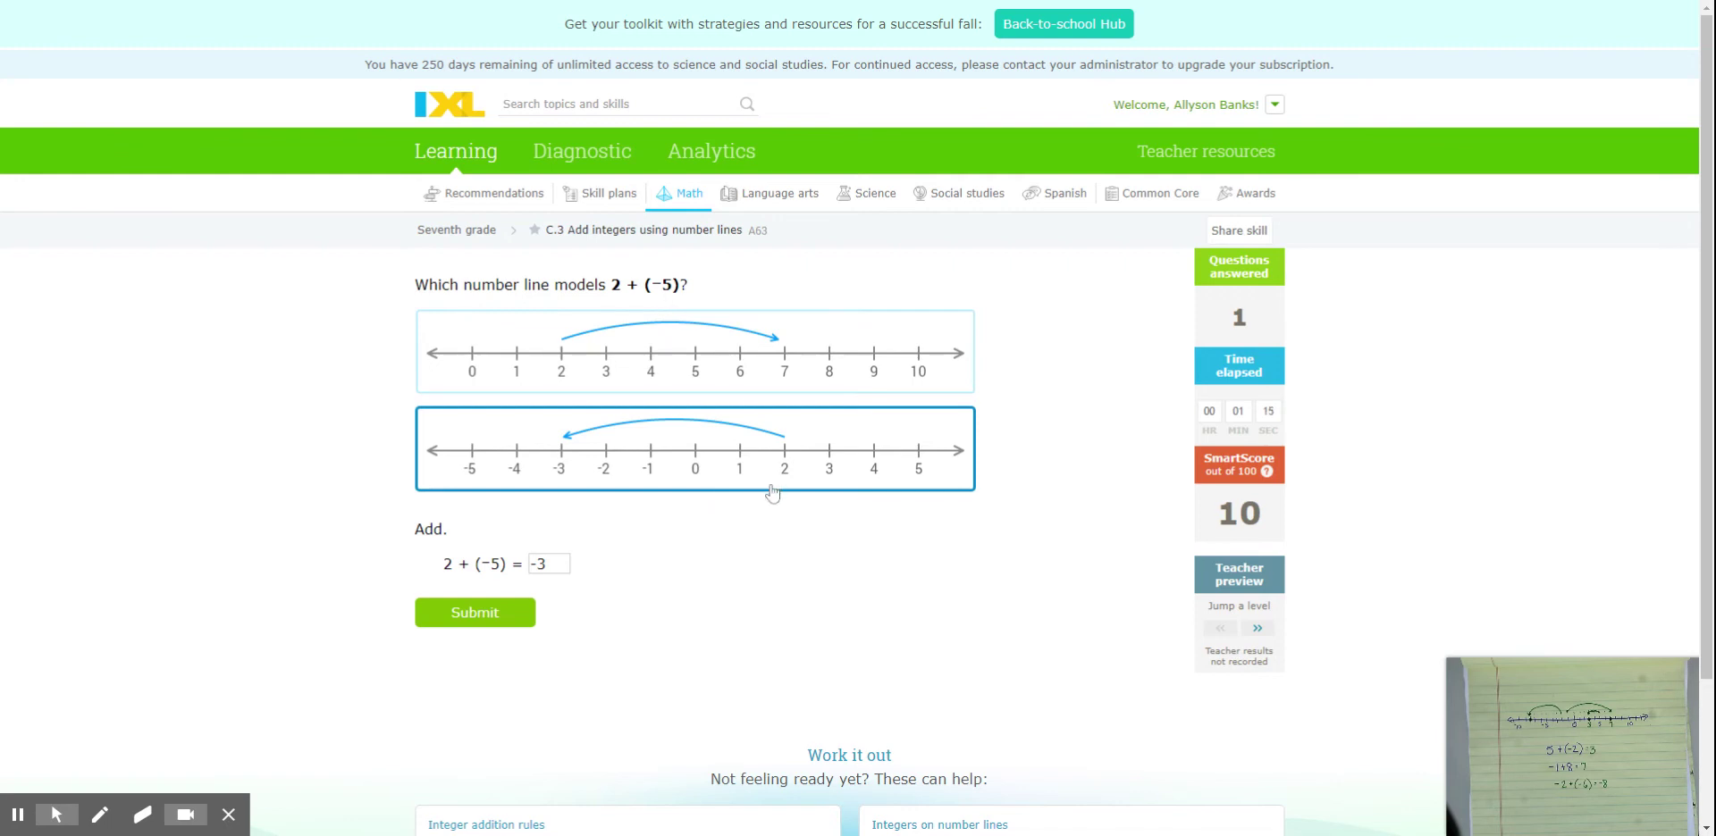
{"action": "left_click", "coordinate": [455, 625]}
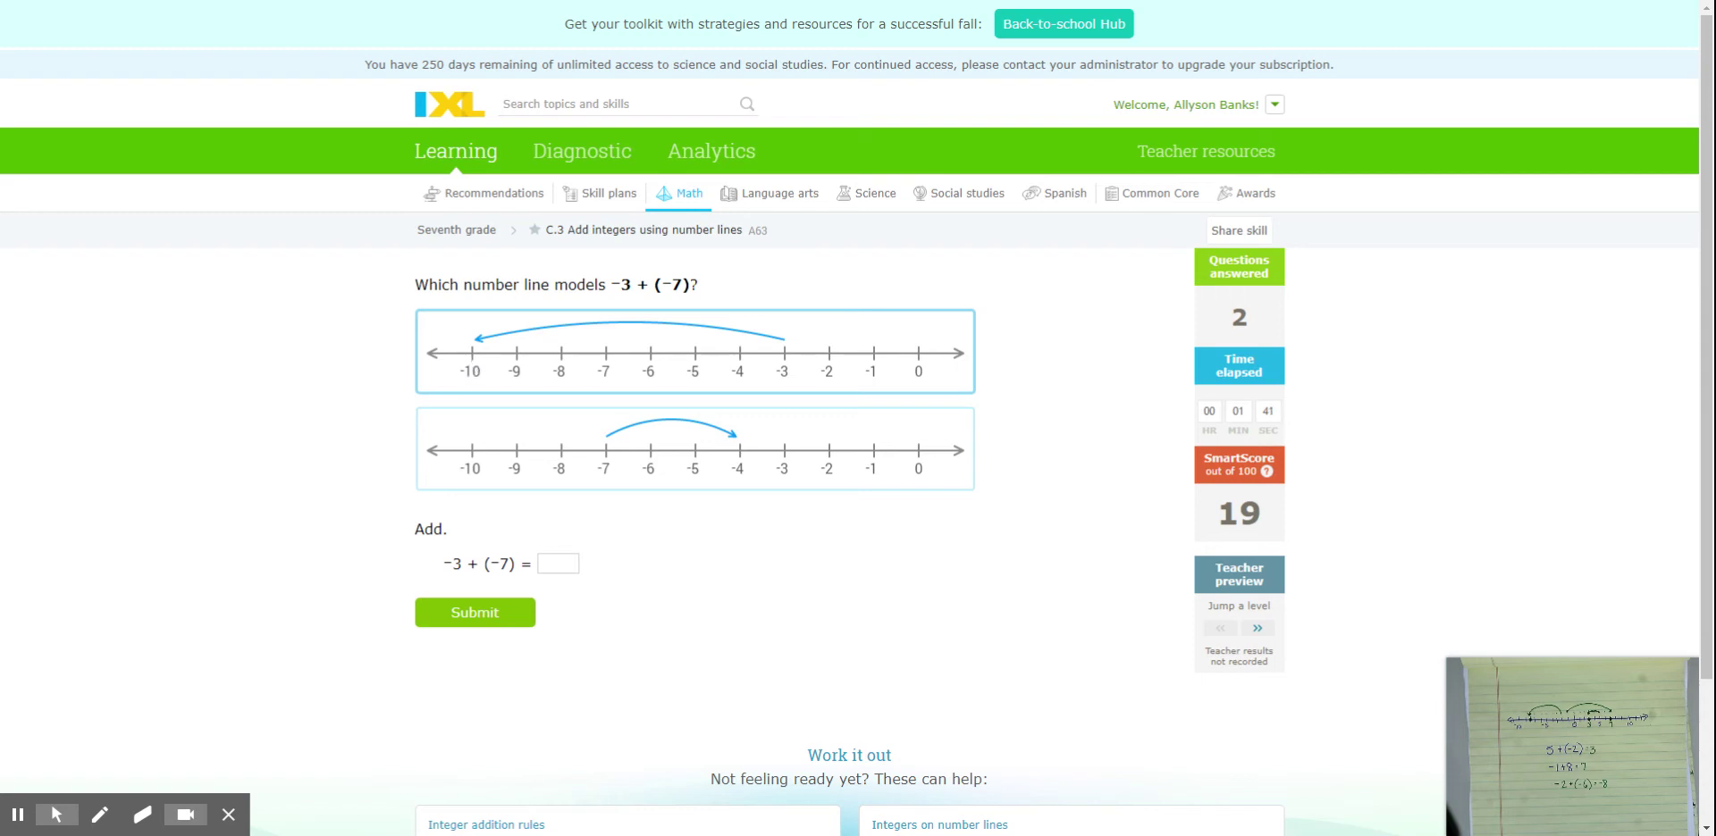
For −3 + (−7), select the number line with the arrow from −3 to −10, enter −10 as the sum, and submit
{"action": "left_click", "coordinate": [497, 368]}
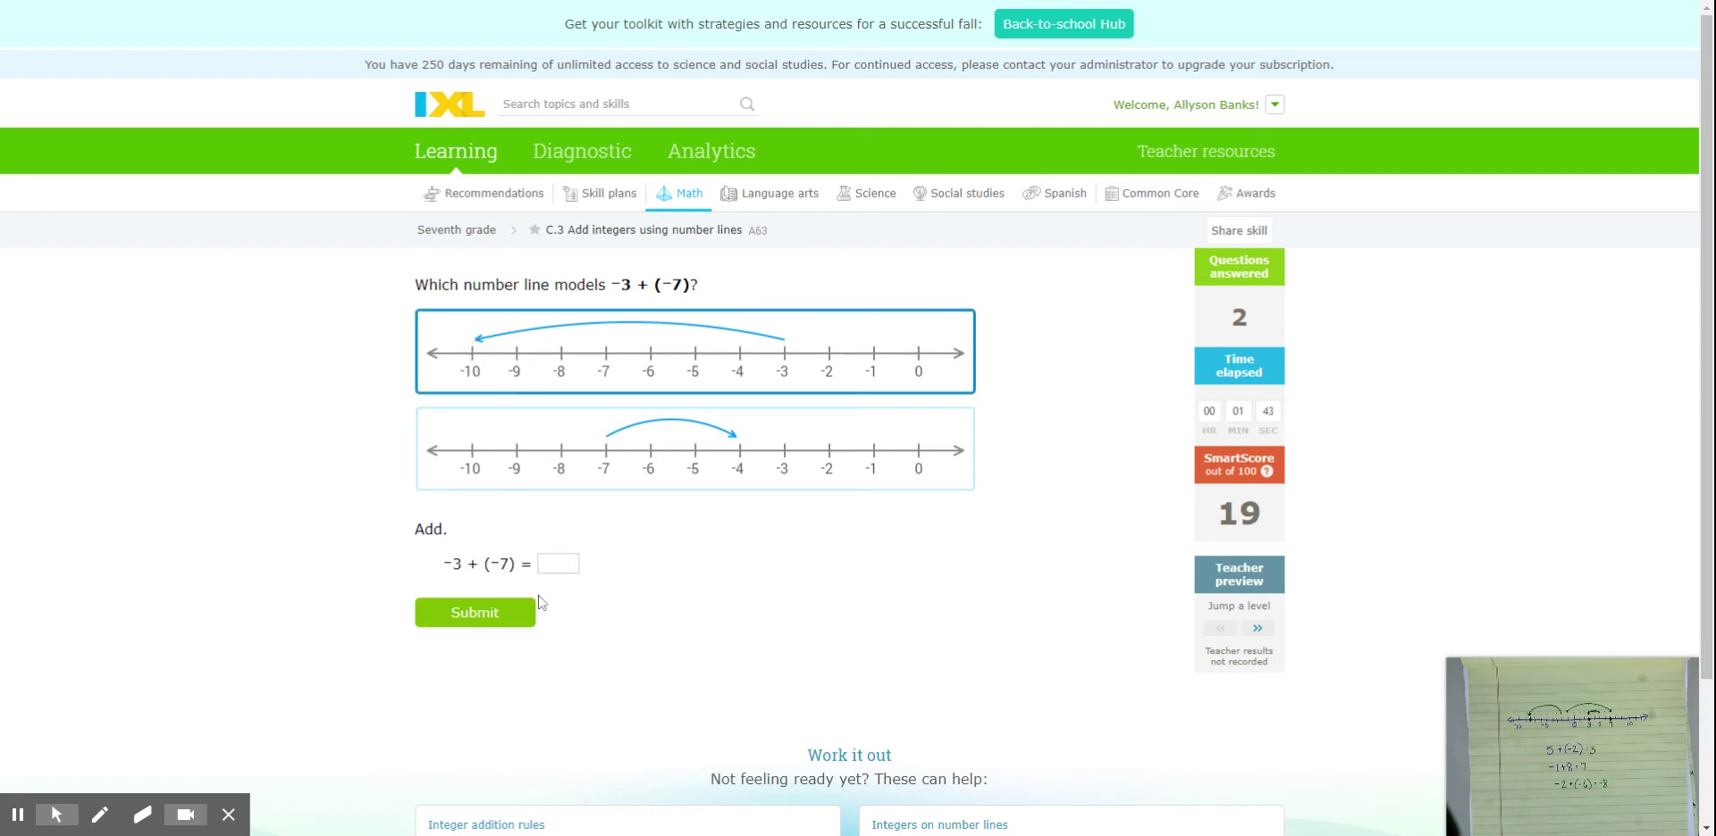
{"action": "left_click", "coordinate": [548, 567]}
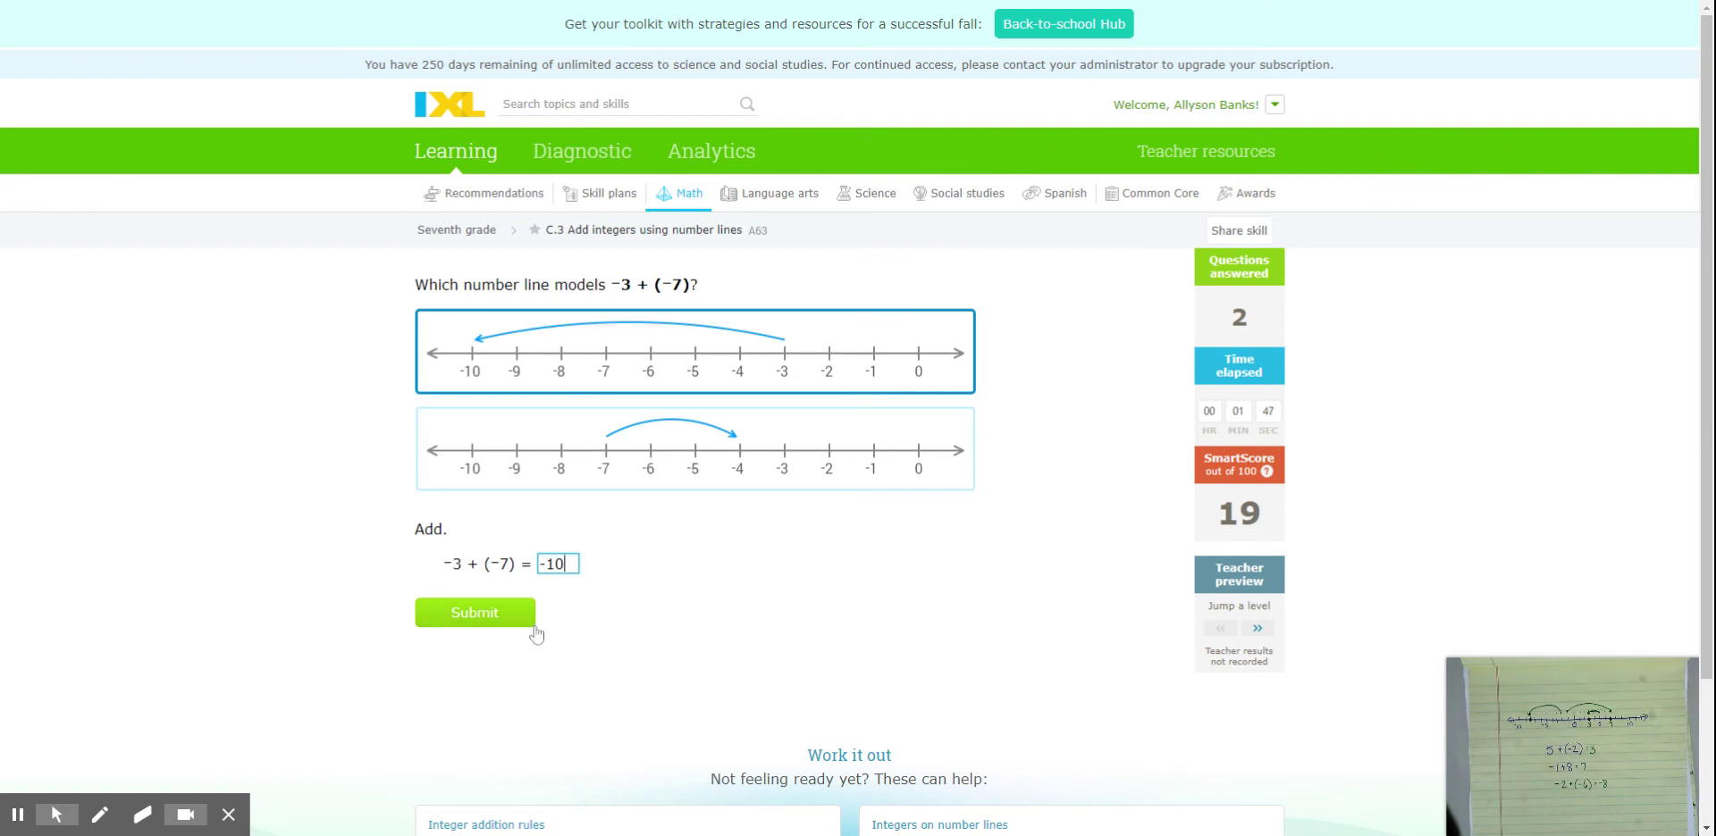
{"action": "left_click", "coordinate": [500, 615]}
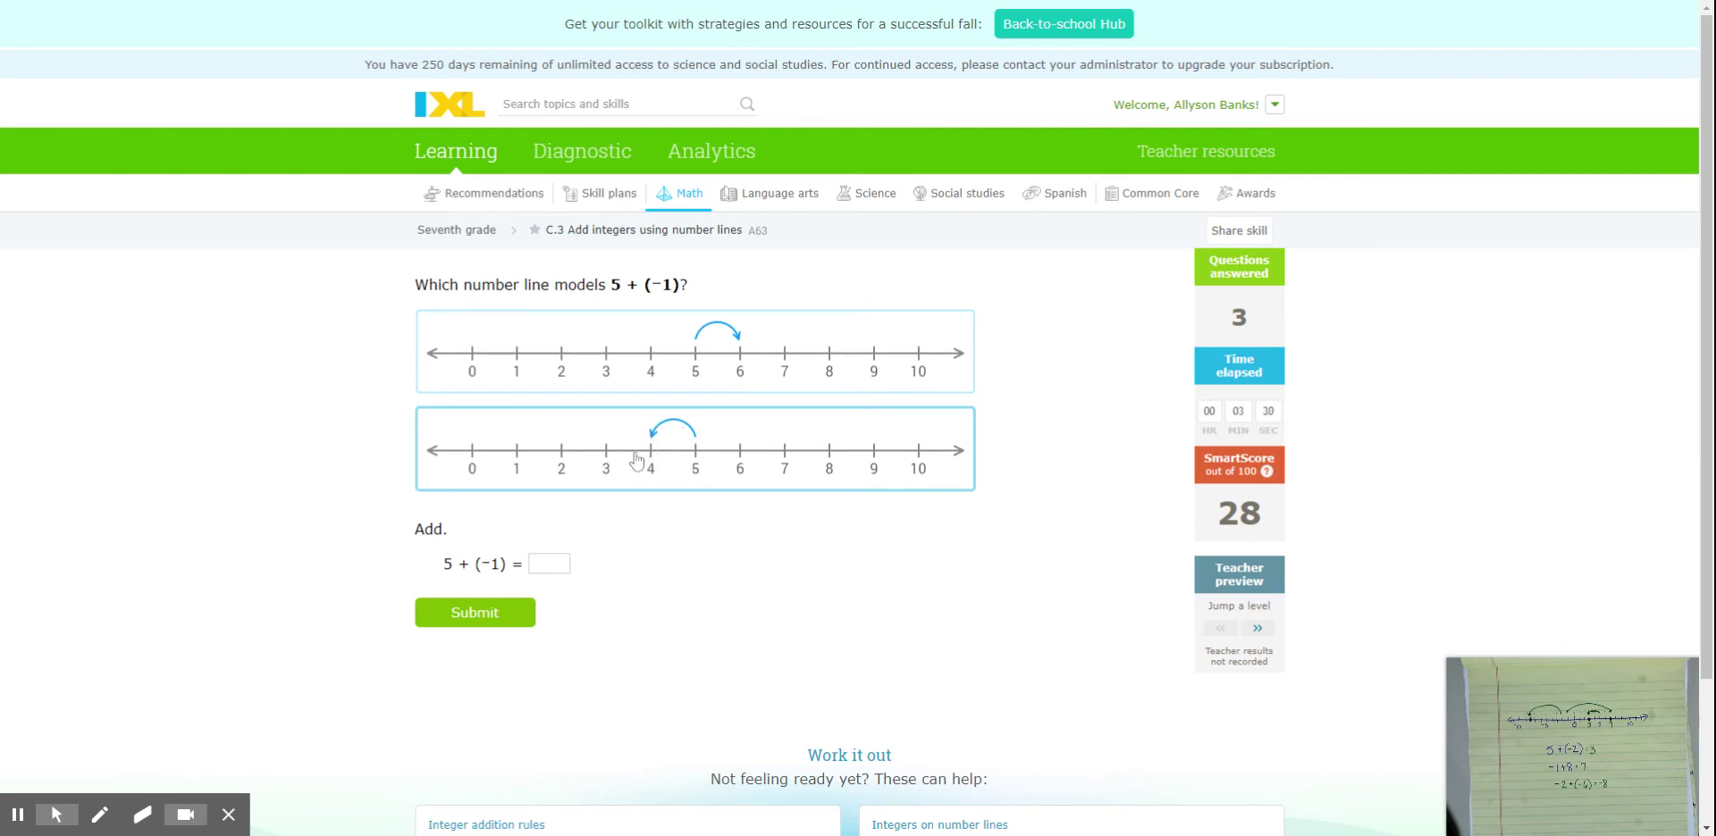
For 5 + (−1), select the number line with the arrow from 5 to 4, fill in the sum and submit
{"action": "left_click", "coordinate": [603, 456]}
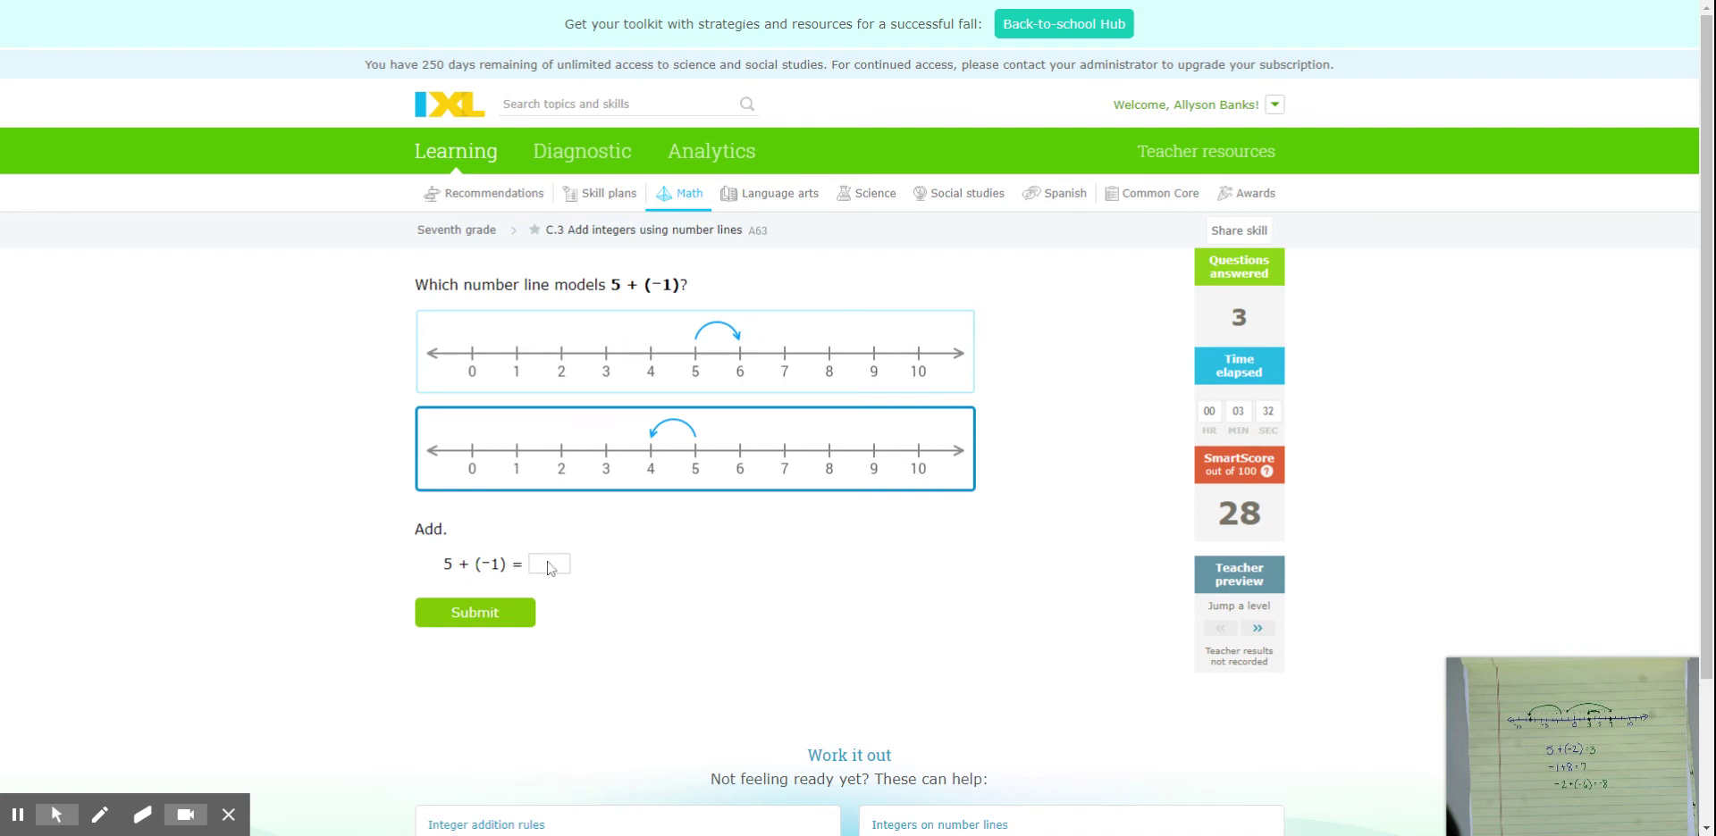
{"action": "left_click", "coordinate": [550, 567]}
{"action": "left_click", "coordinate": [506, 618]}
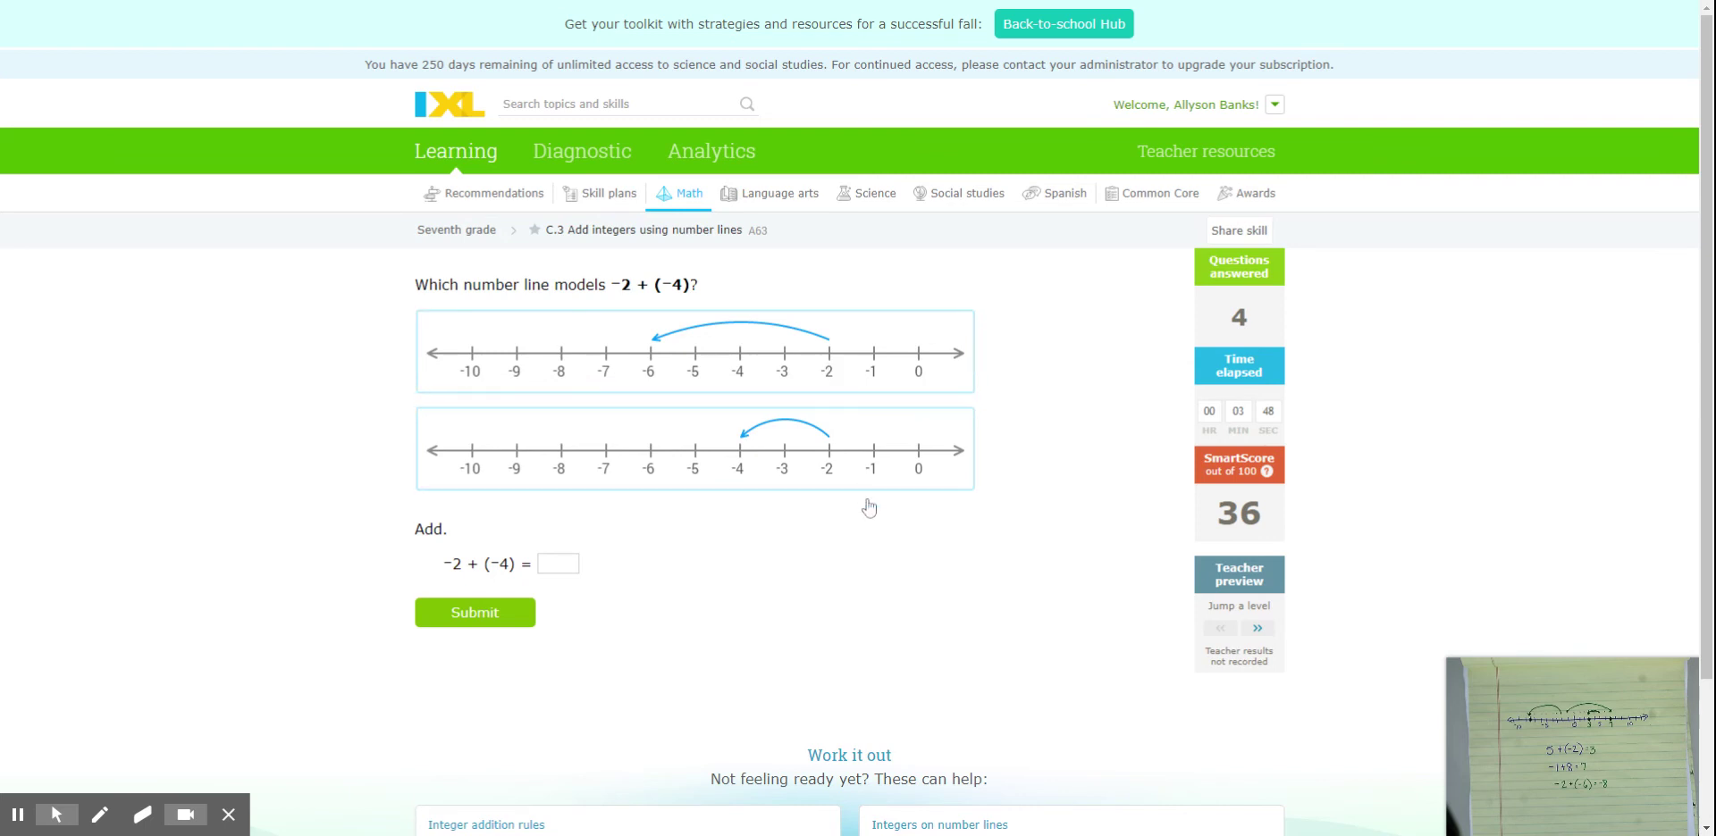
For −2 + (−4), select the number line with the arrow from −2 to −6, fill in the sum and submit
{"action": "left_click", "coordinate": [831, 367]}
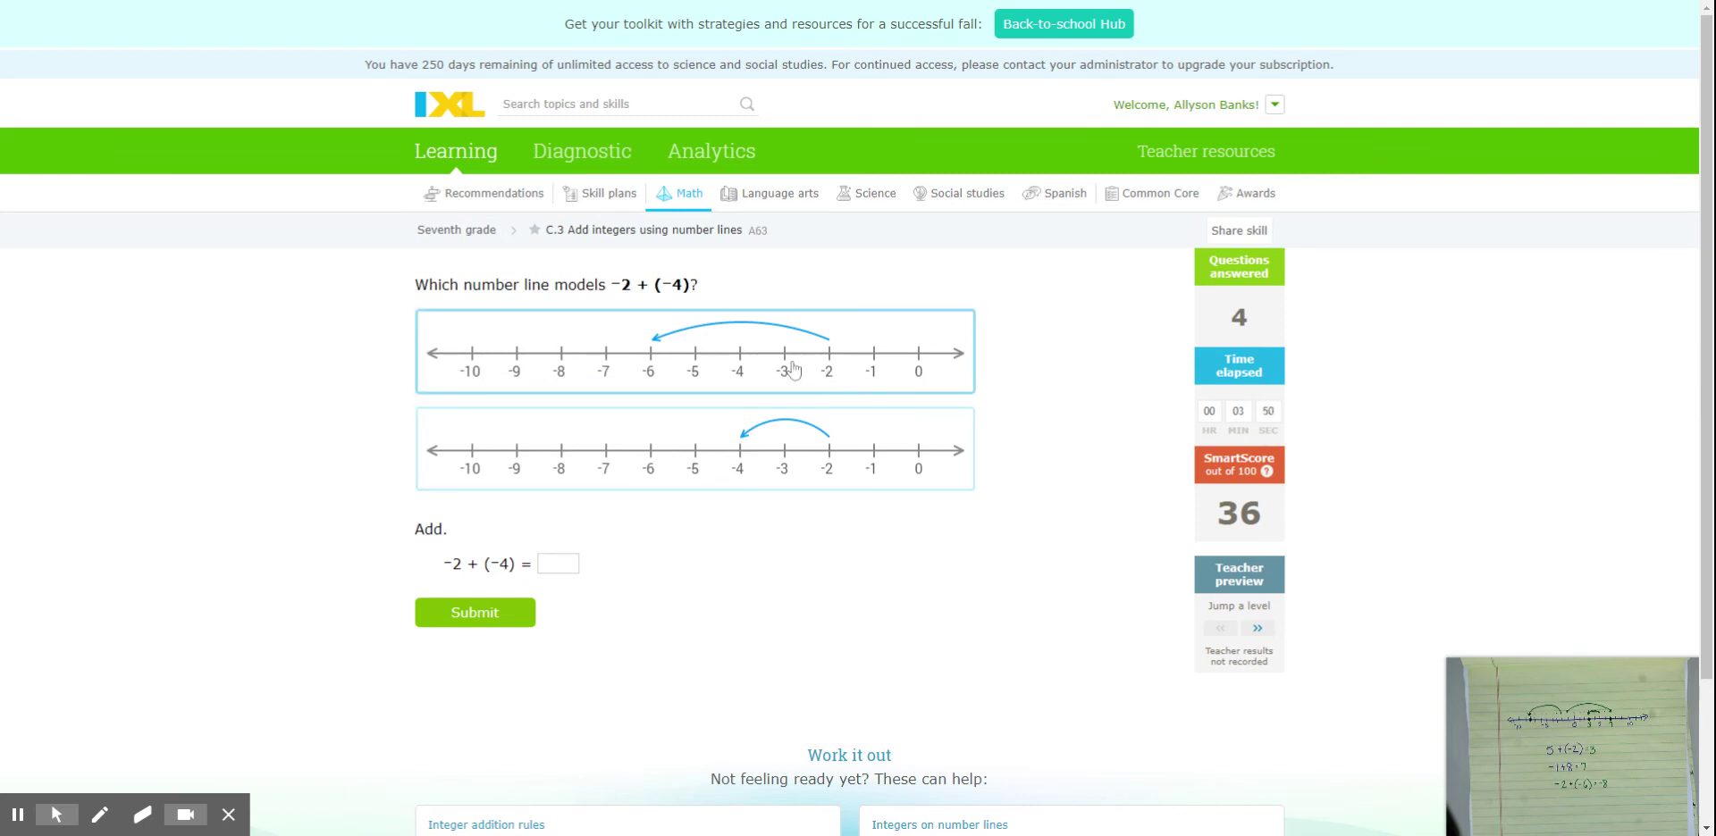
{"action": "left_click", "coordinate": [650, 369]}
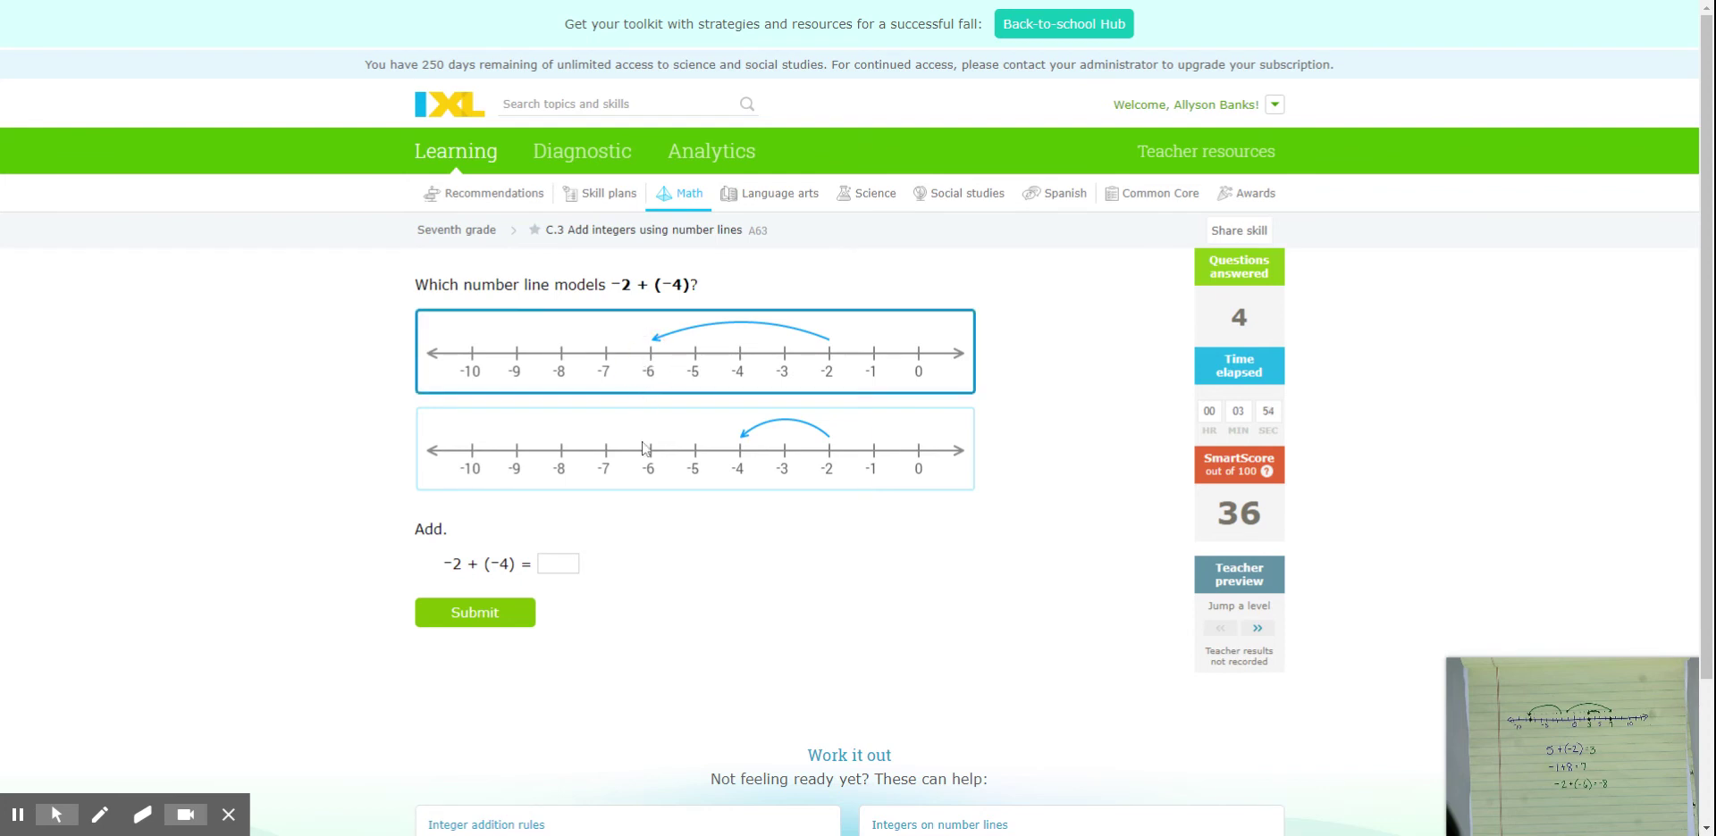
{"action": "left_click", "coordinate": [550, 566]}
{"action": "left_click", "coordinate": [523, 614]}
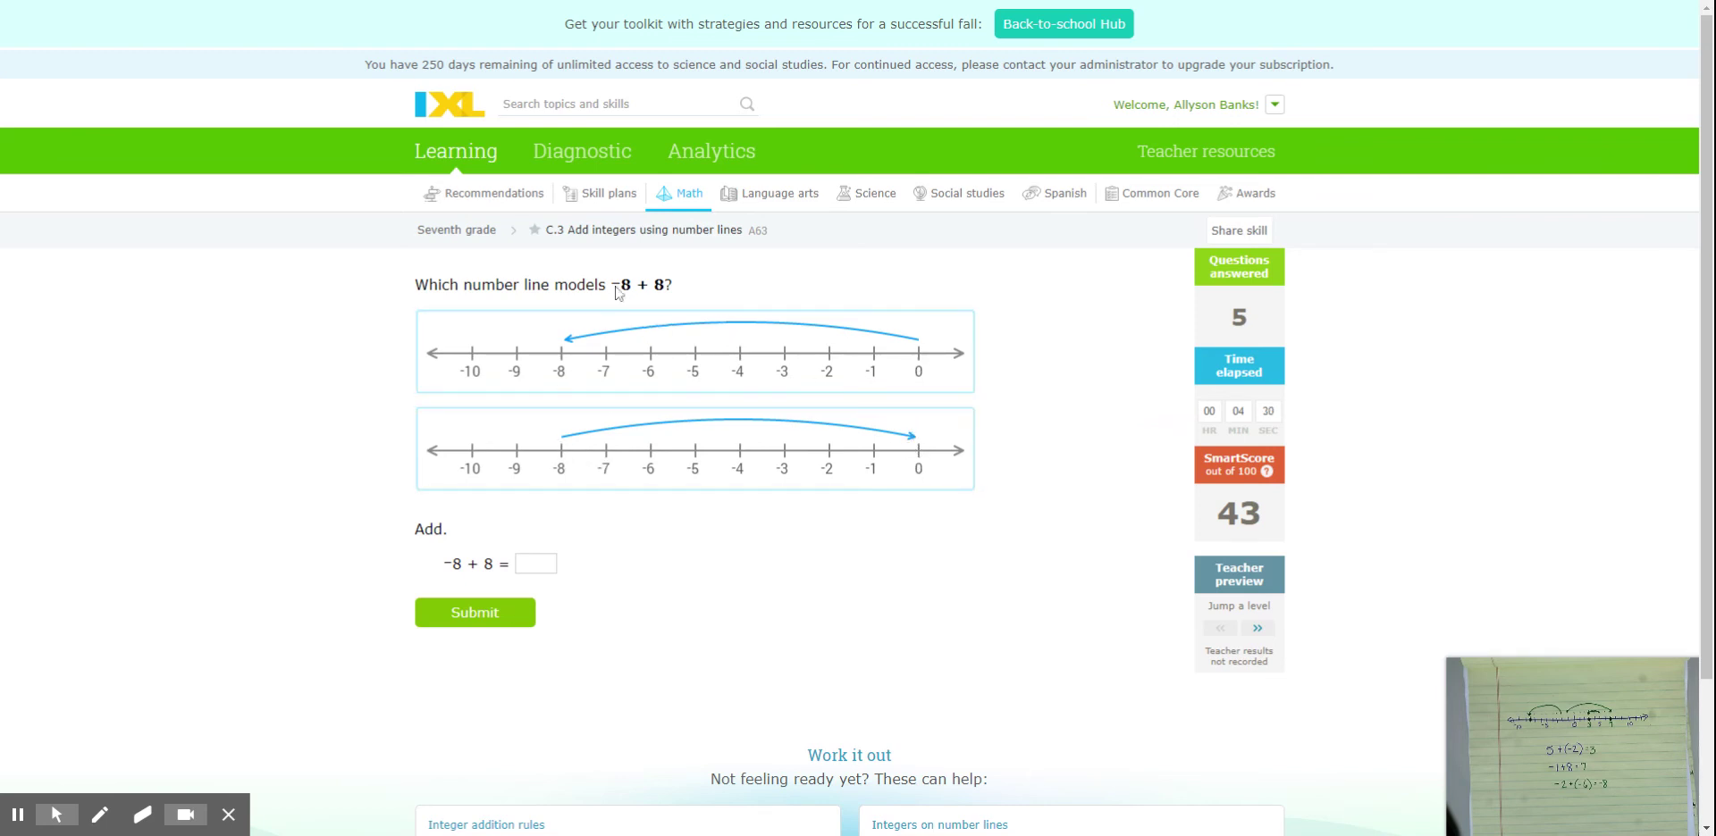
For −8 + 8, select the number line with the arrow from −8 to 0, fill in the sum and submit
{"action": "left_click", "coordinate": [563, 464]}
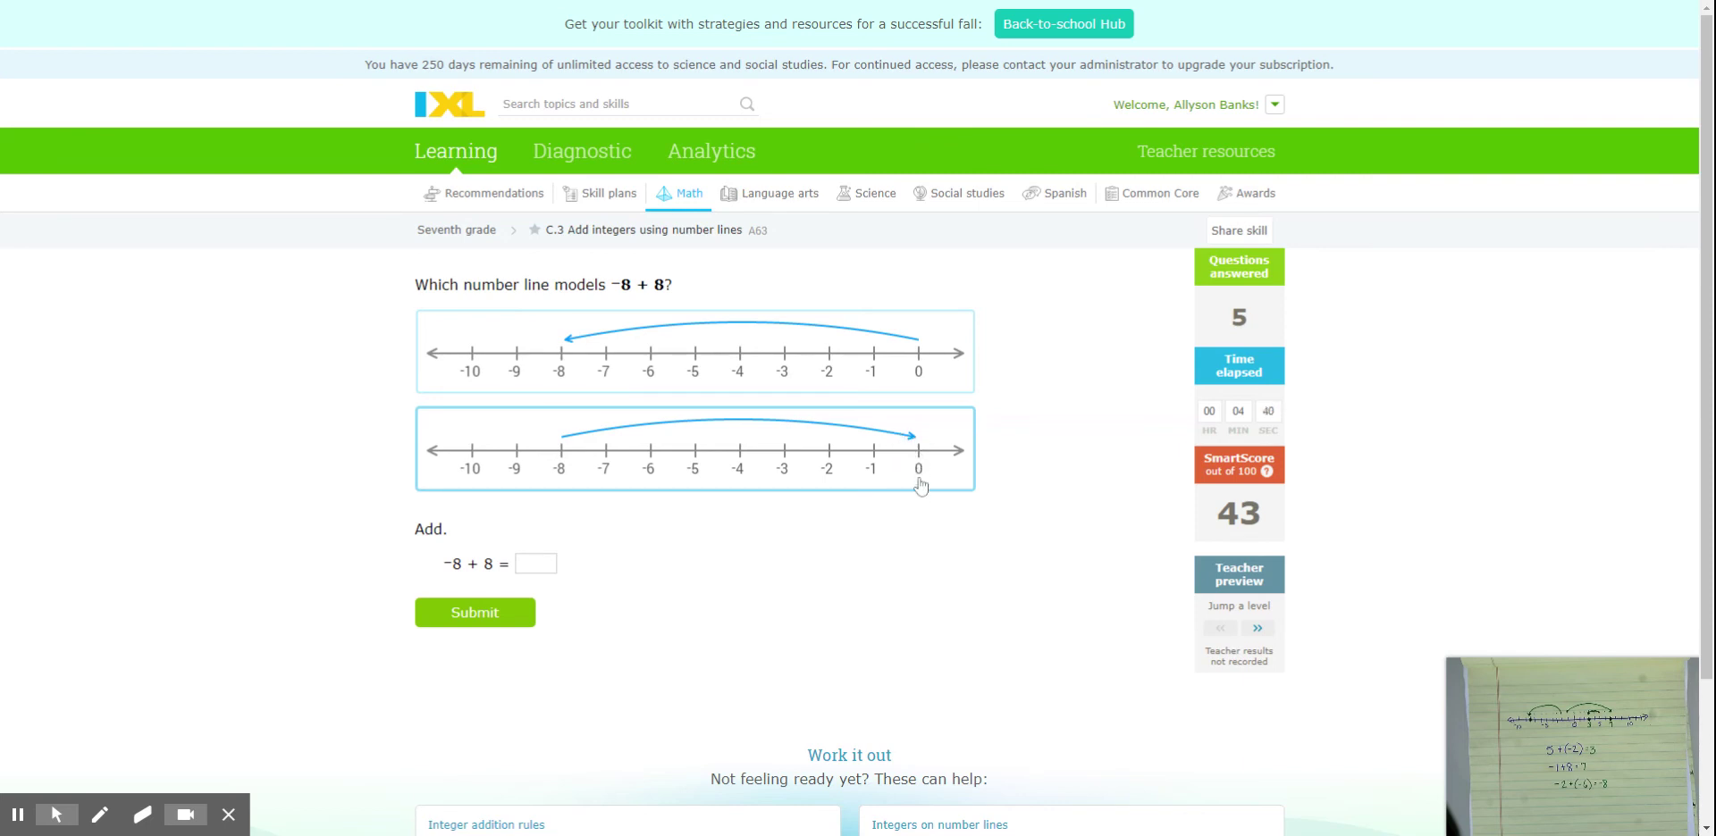
{"action": "left_click", "coordinate": [518, 565]}
{"action": "left_click", "coordinate": [527, 457]}
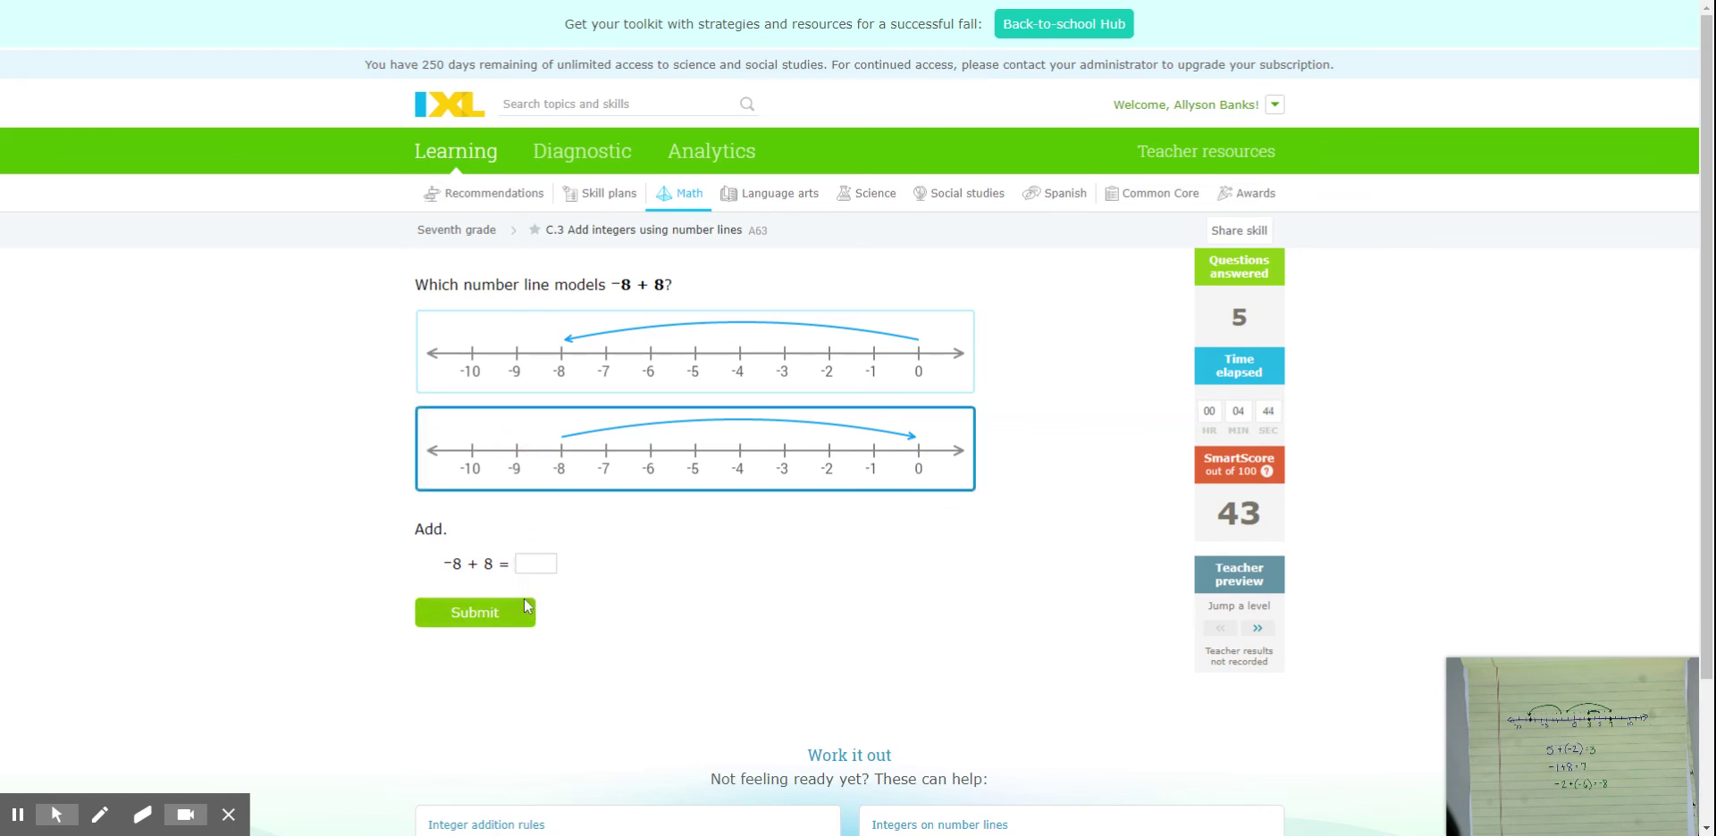
{"action": "left_click", "coordinate": [530, 564]}
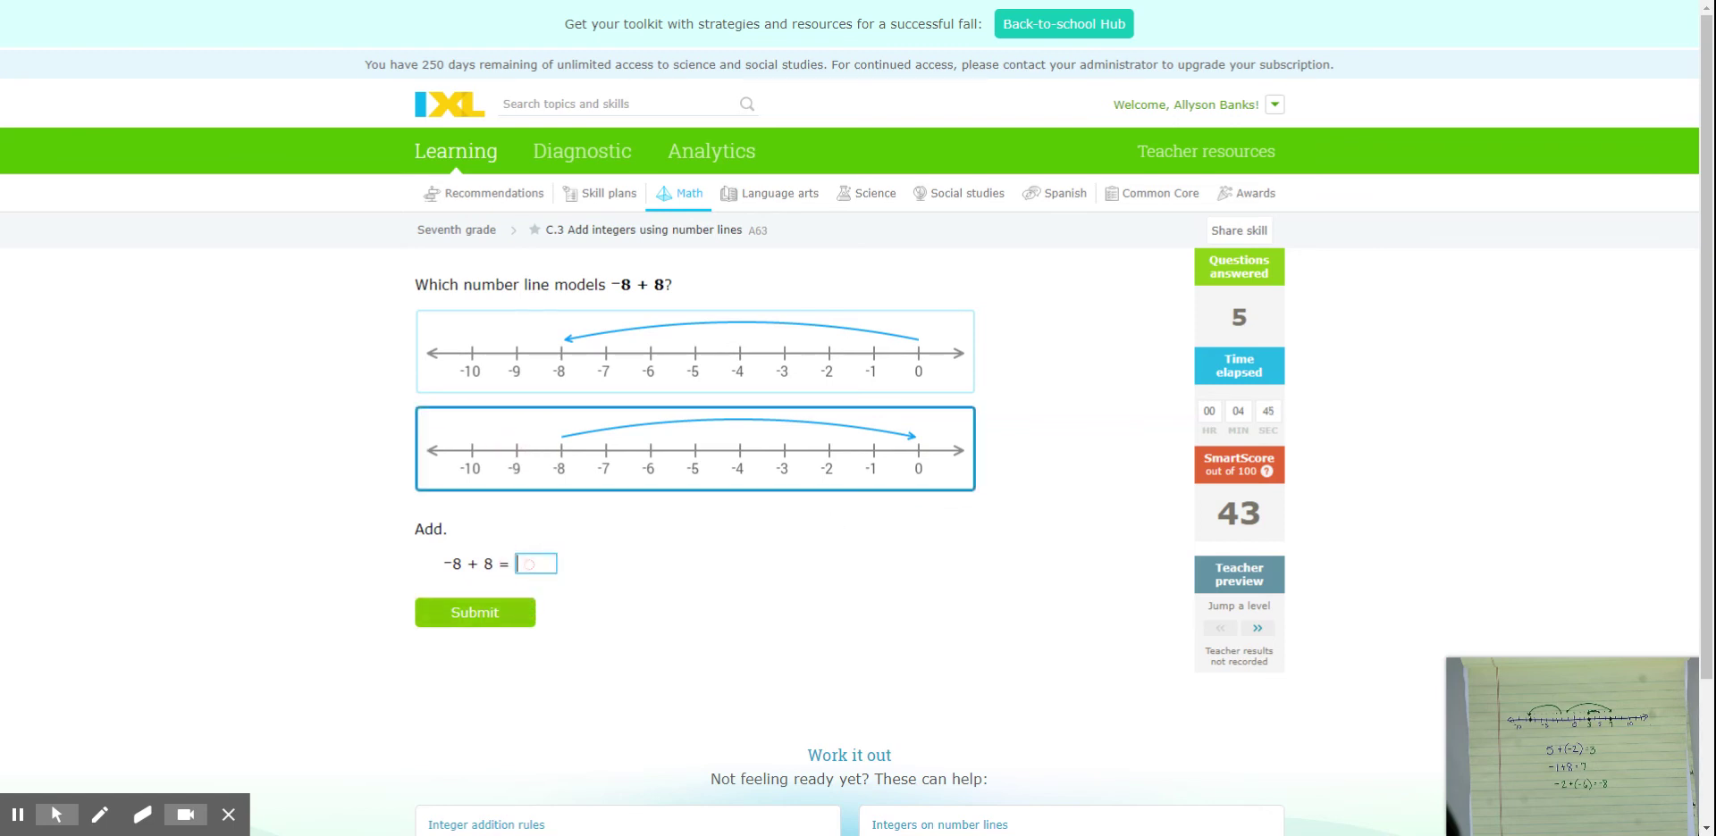
{"action": "left_click", "coordinate": [511, 617]}
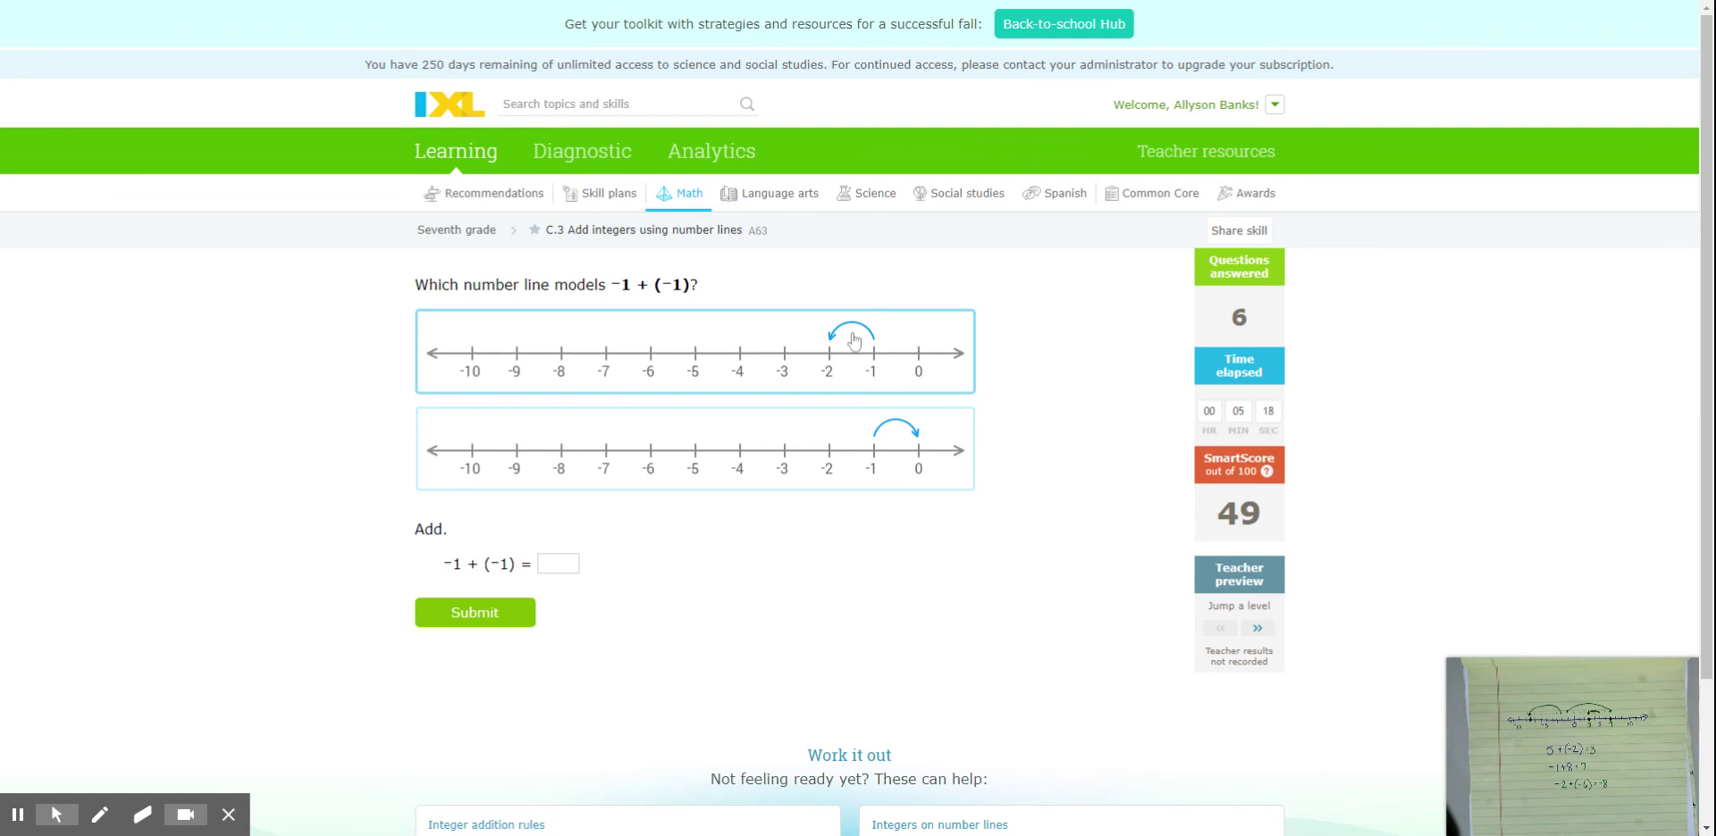
For −1 + (−1), select the number line with the arrow from −1 to −2, fill in the sum and submit
{"action": "left_click", "coordinate": [728, 362]}
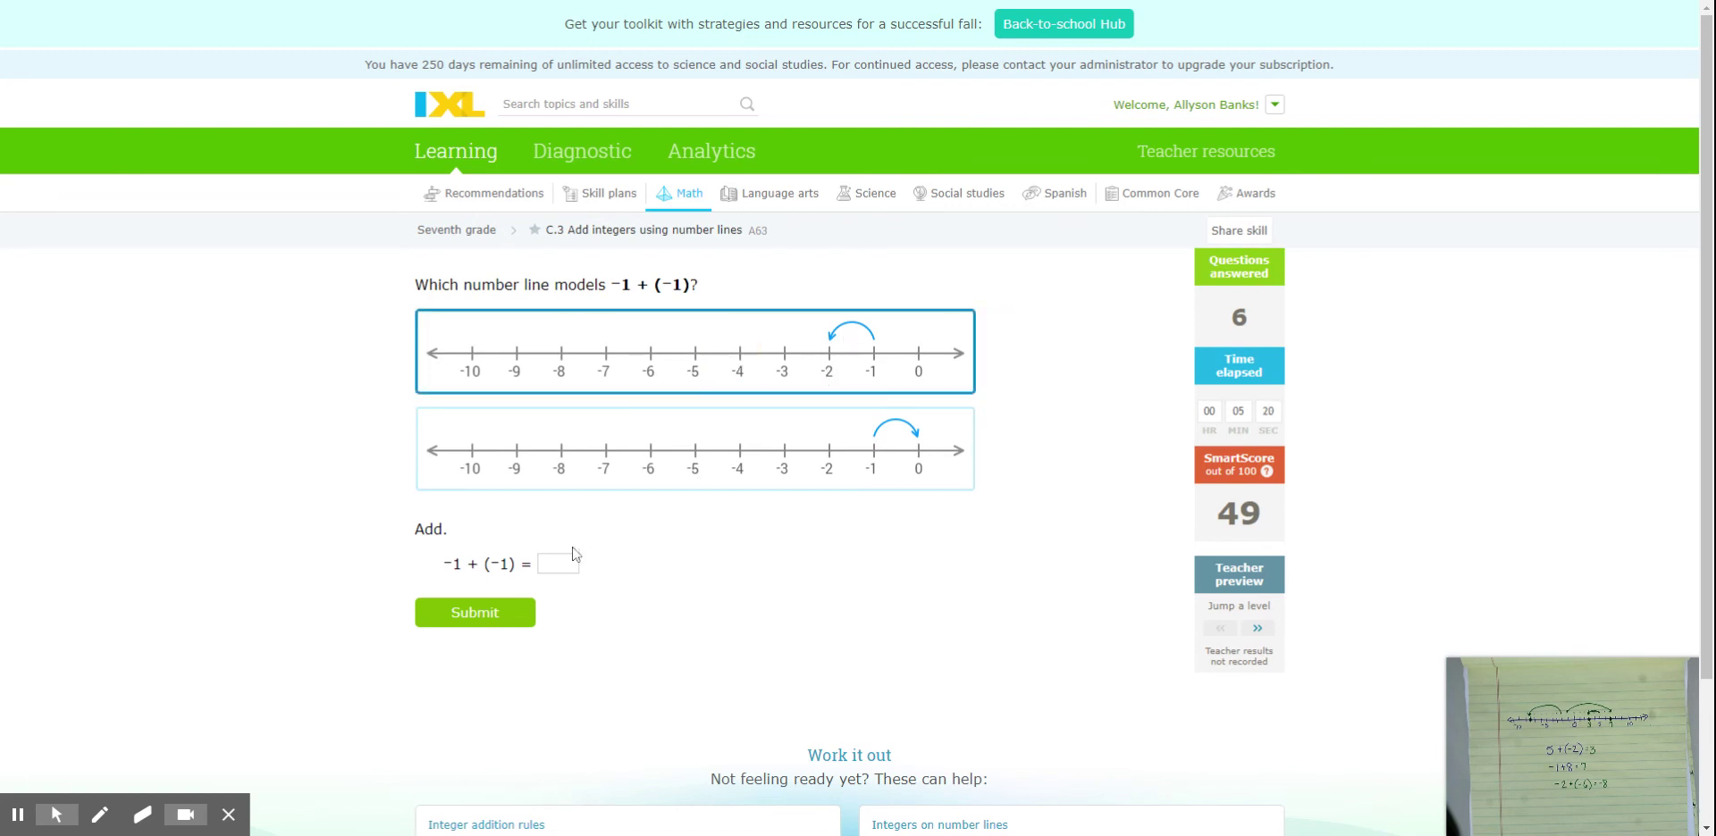
{"action": "left_click", "coordinate": [544, 564]}
{"action": "left_click", "coordinate": [450, 616]}
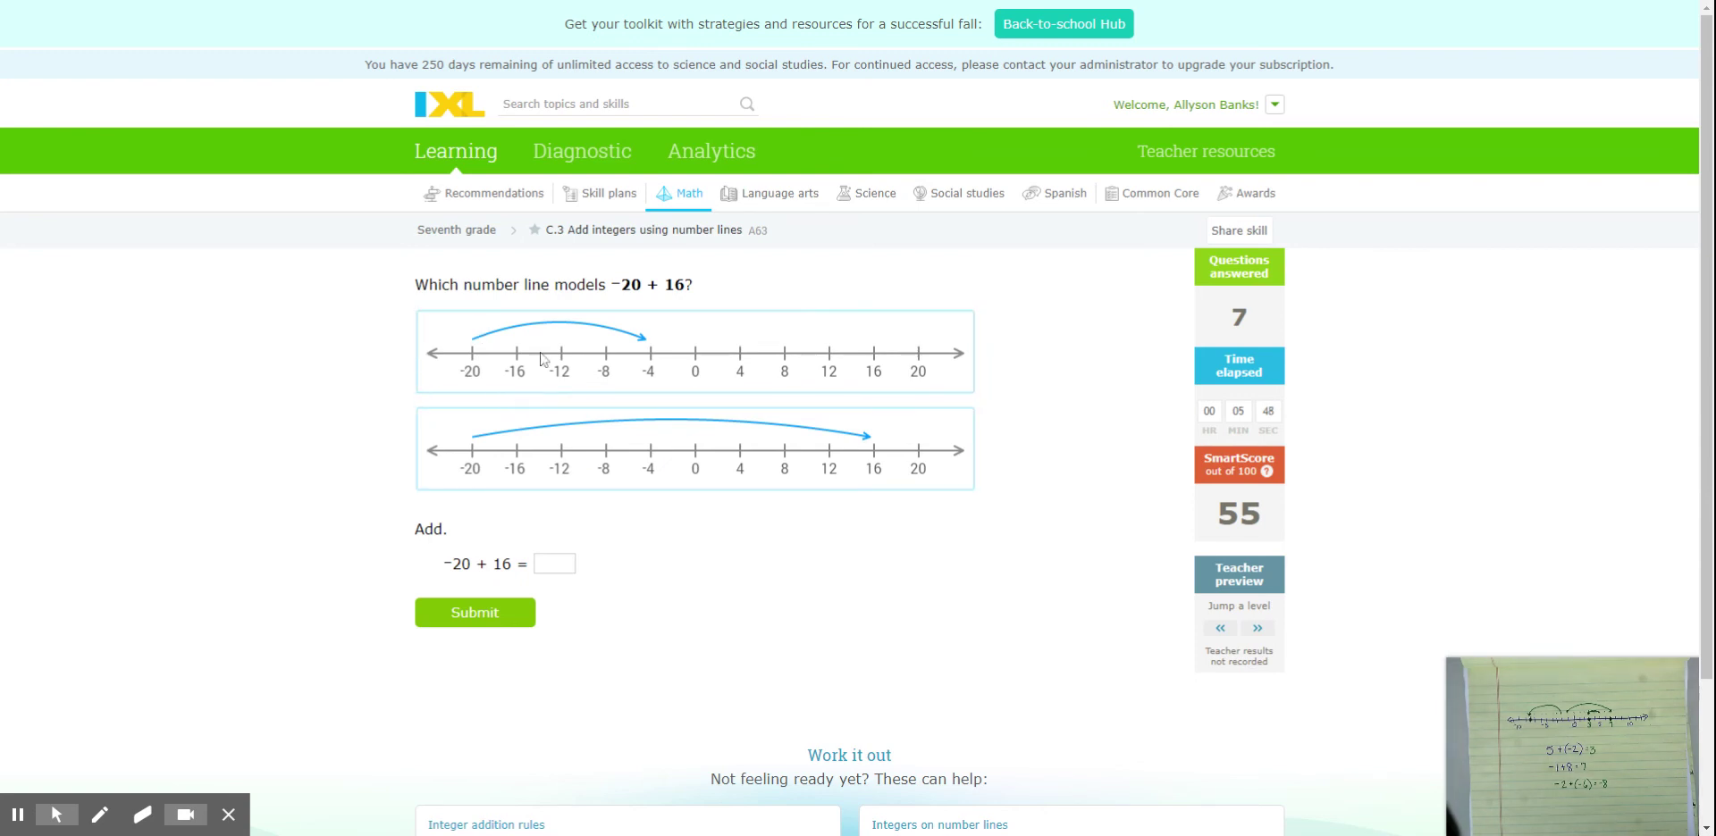
For −20 + 16, select the number line with the arrow from −20 to −4, enter −4 as the sum, and submit
{"action": "left_click", "coordinate": [490, 362]}
{"action": "left_click", "coordinate": [483, 447]}
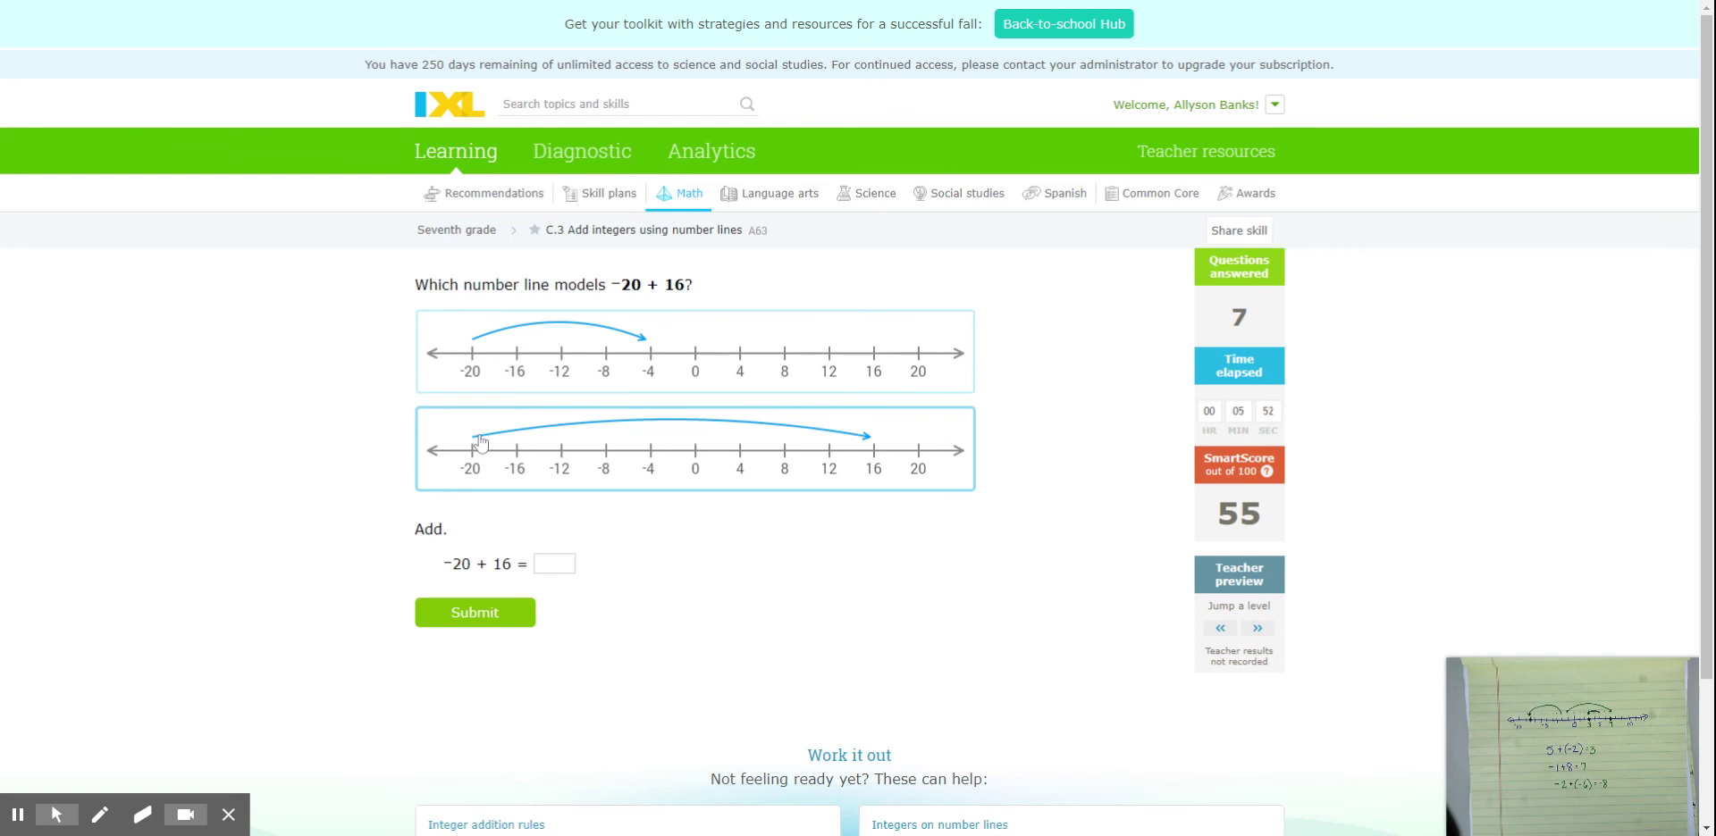
{"action": "left_click", "coordinate": [472, 382]}
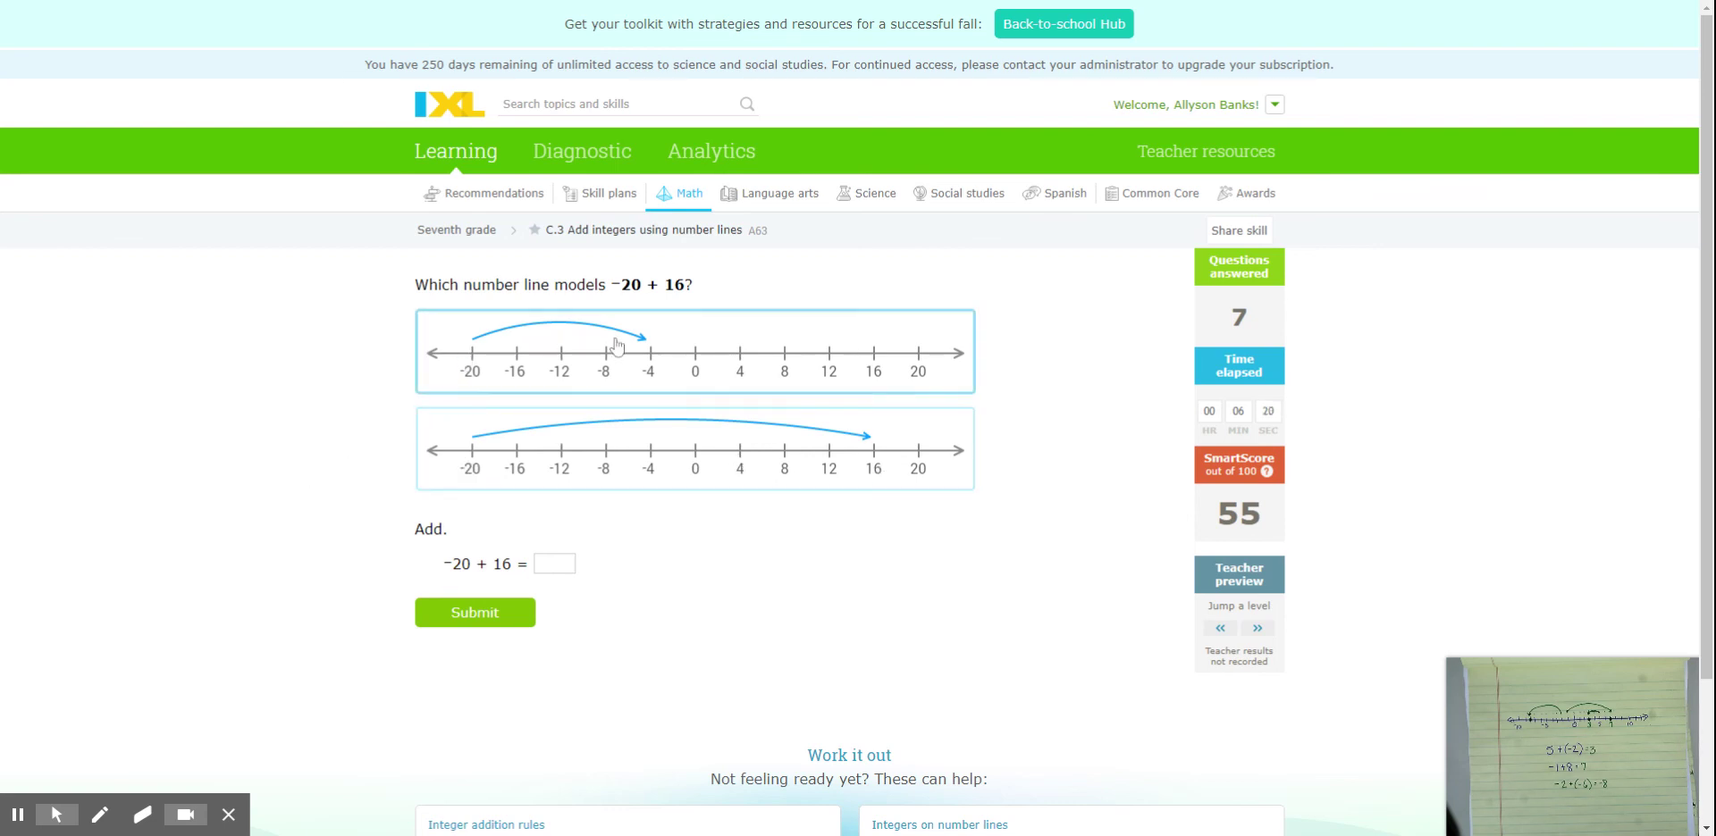
{"action": "left_click", "coordinate": [701, 350]}
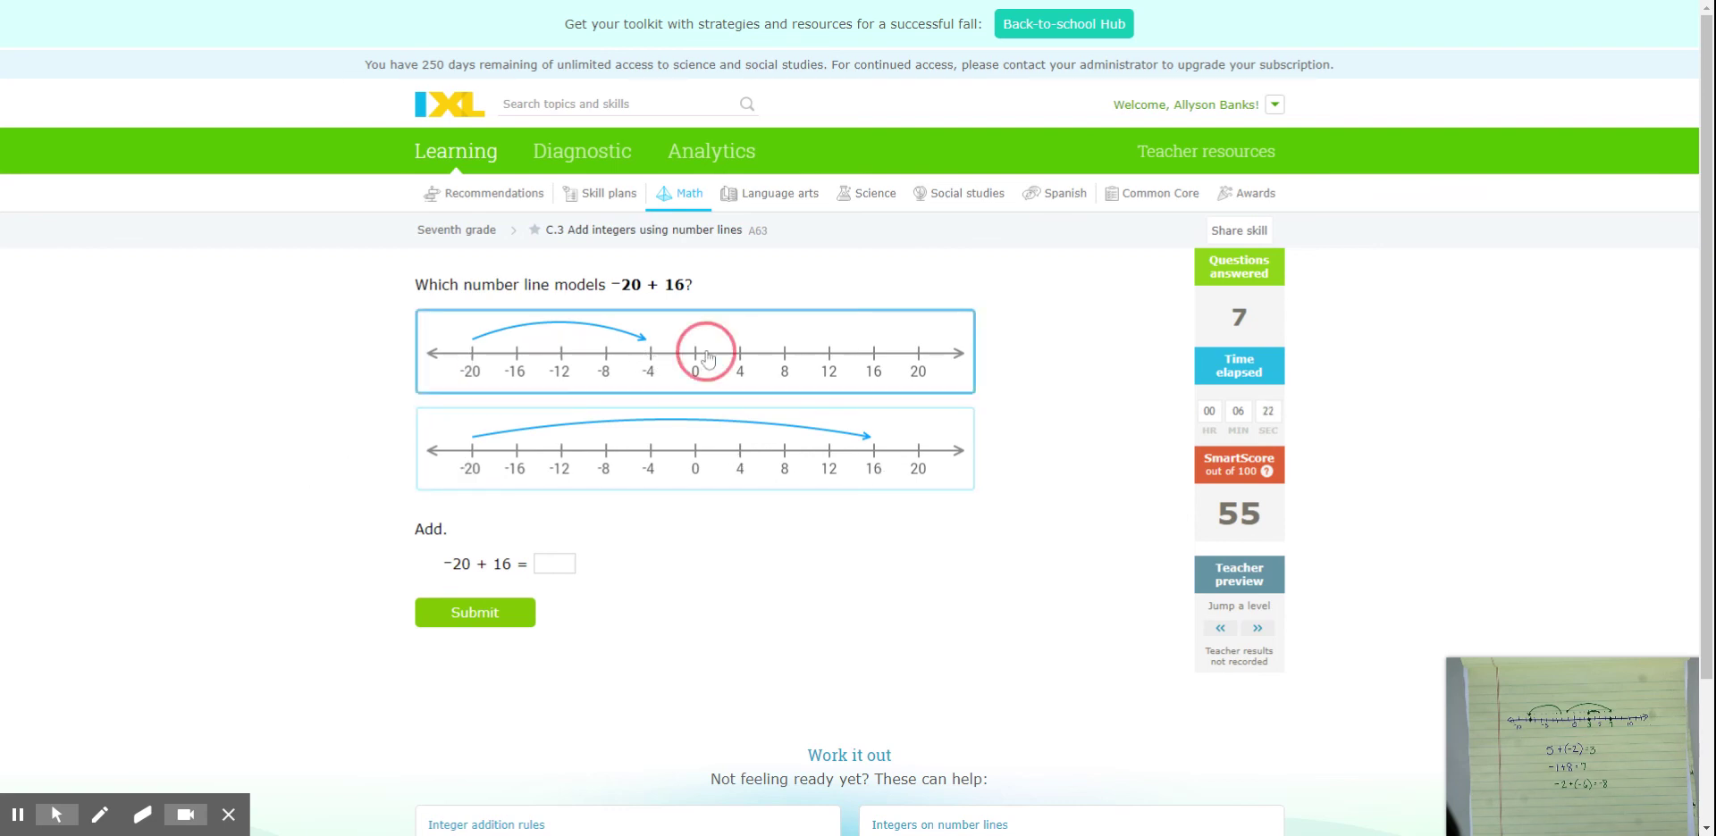
{"action": "left_click", "coordinate": [562, 562]}
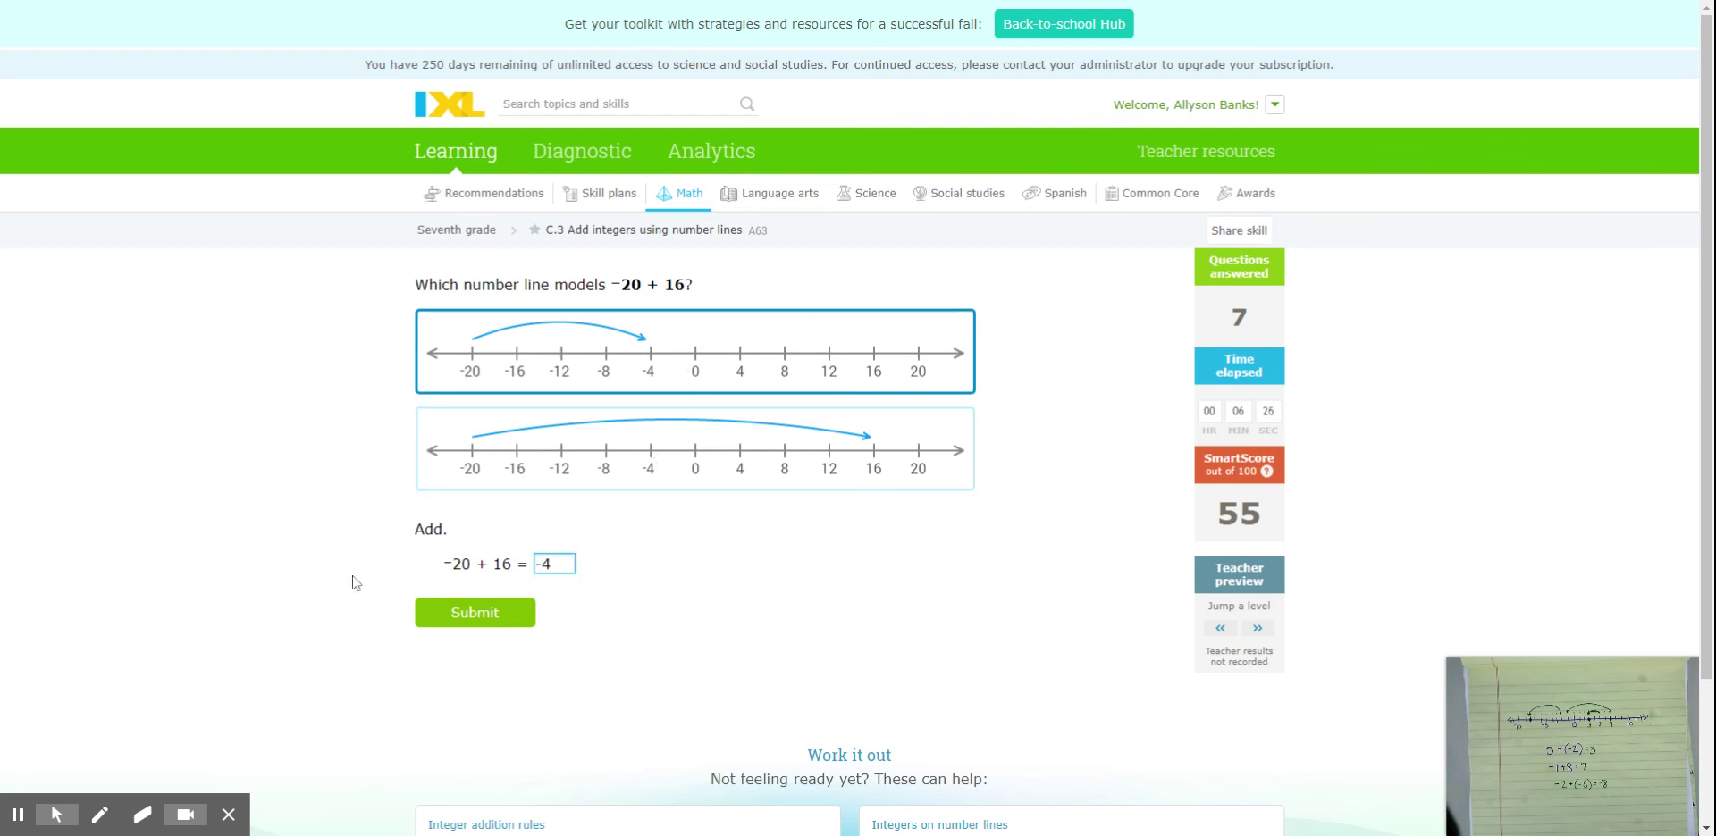
{"action": "left_click", "coordinate": [523, 616]}
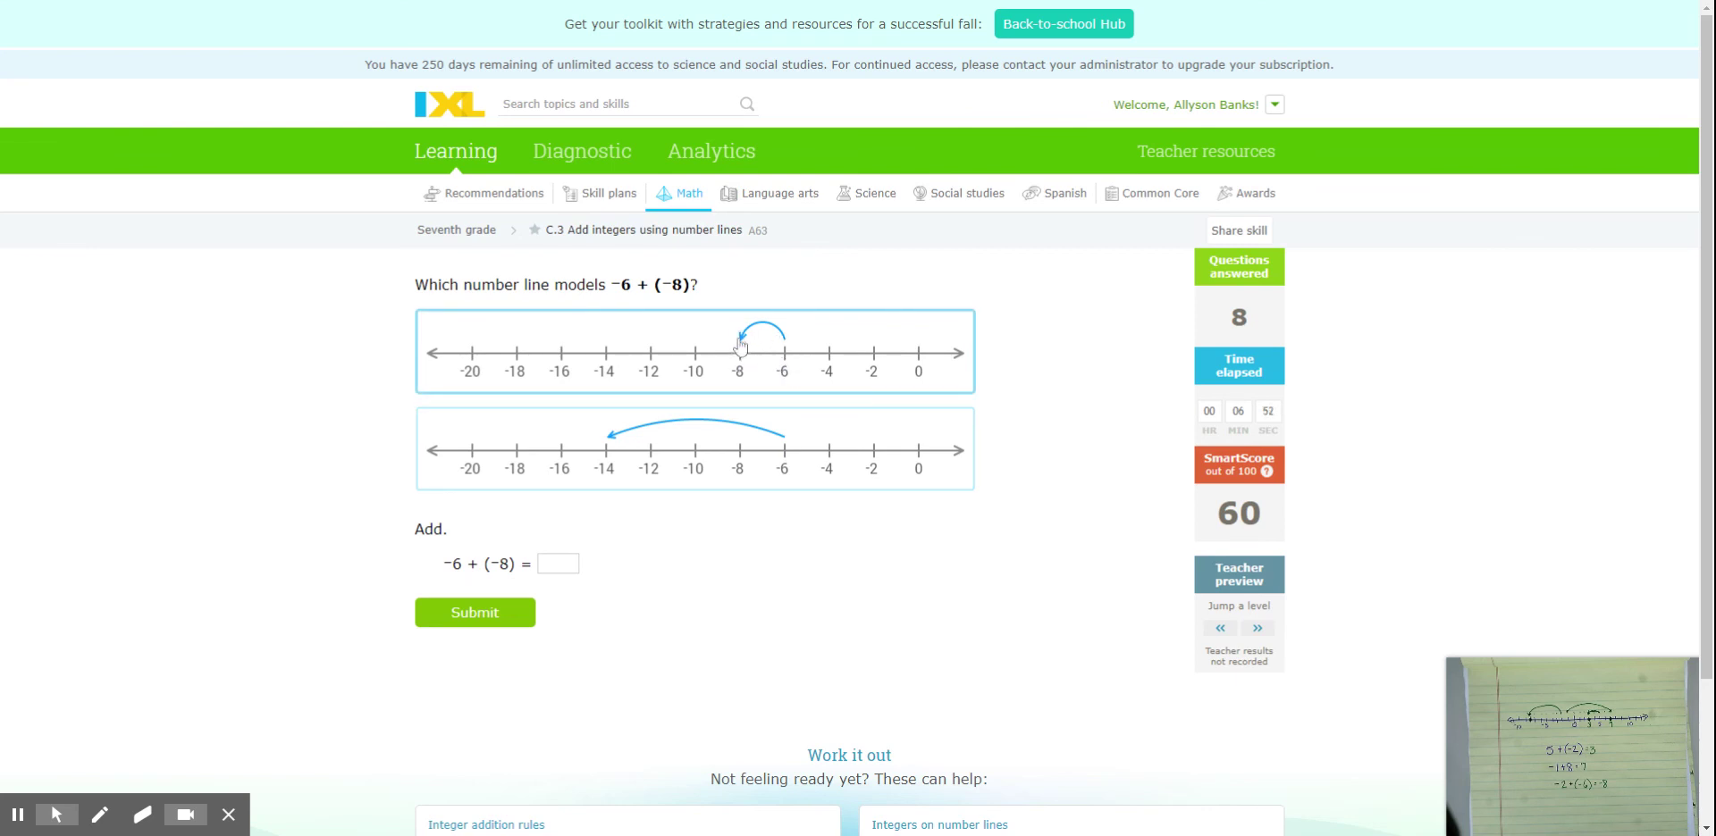
For −6 + (−8), select the number line with the arrow from −6 to −14, enter −14 as the sum, and submit
{"action": "left_click", "coordinate": [740, 387]}
{"action": "left_click", "coordinate": [775, 458]}
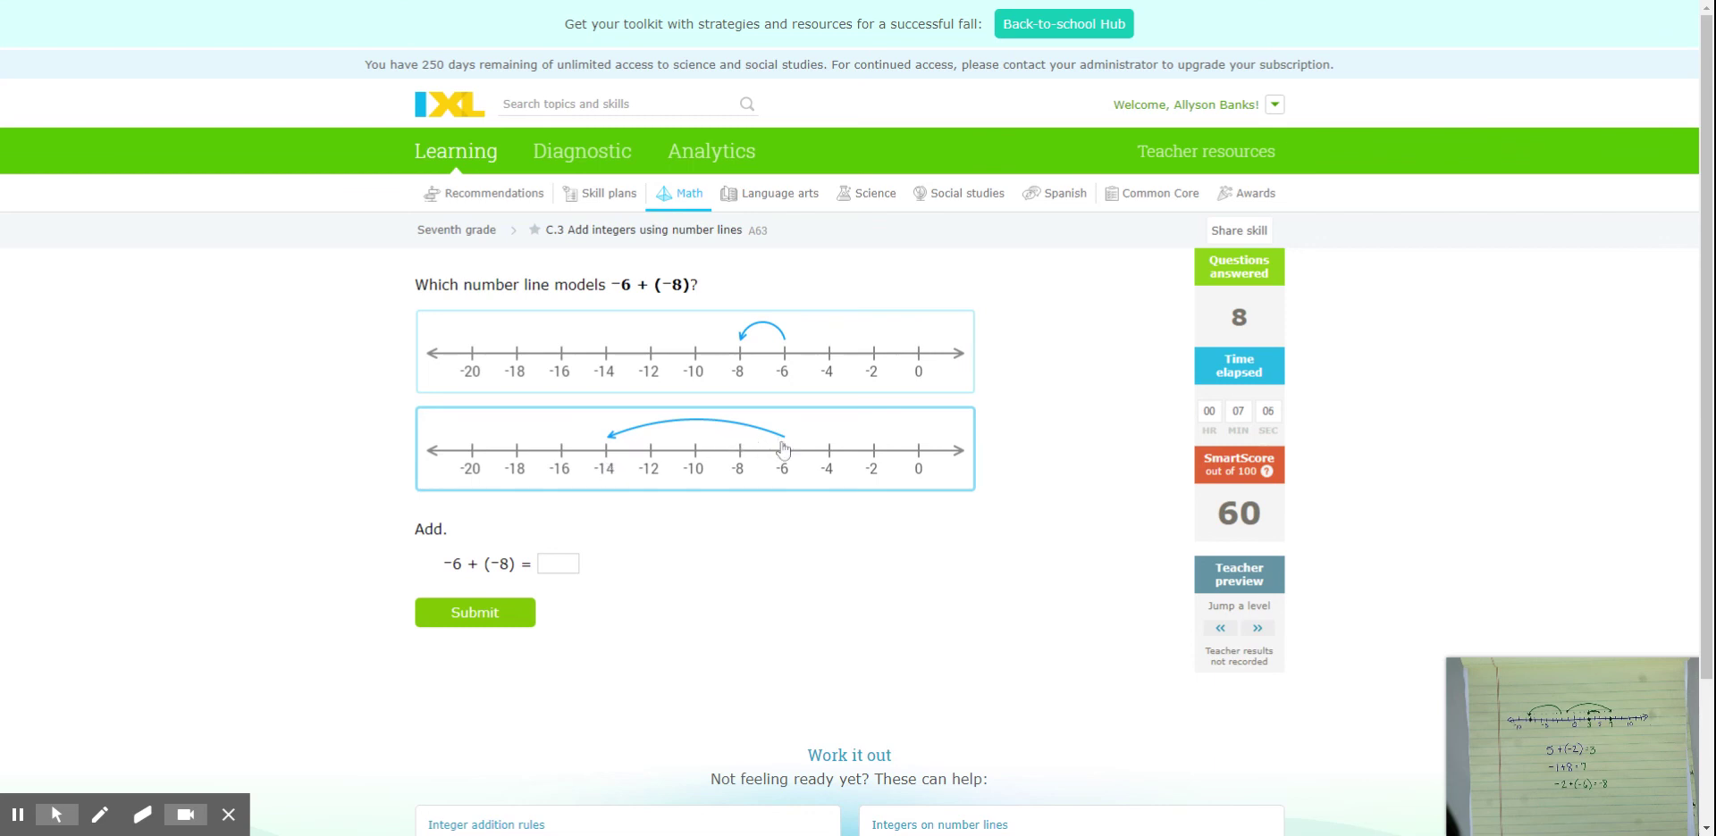
{"action": "left_click", "coordinate": [590, 492]}
{"action": "left_click", "coordinate": [562, 566]}
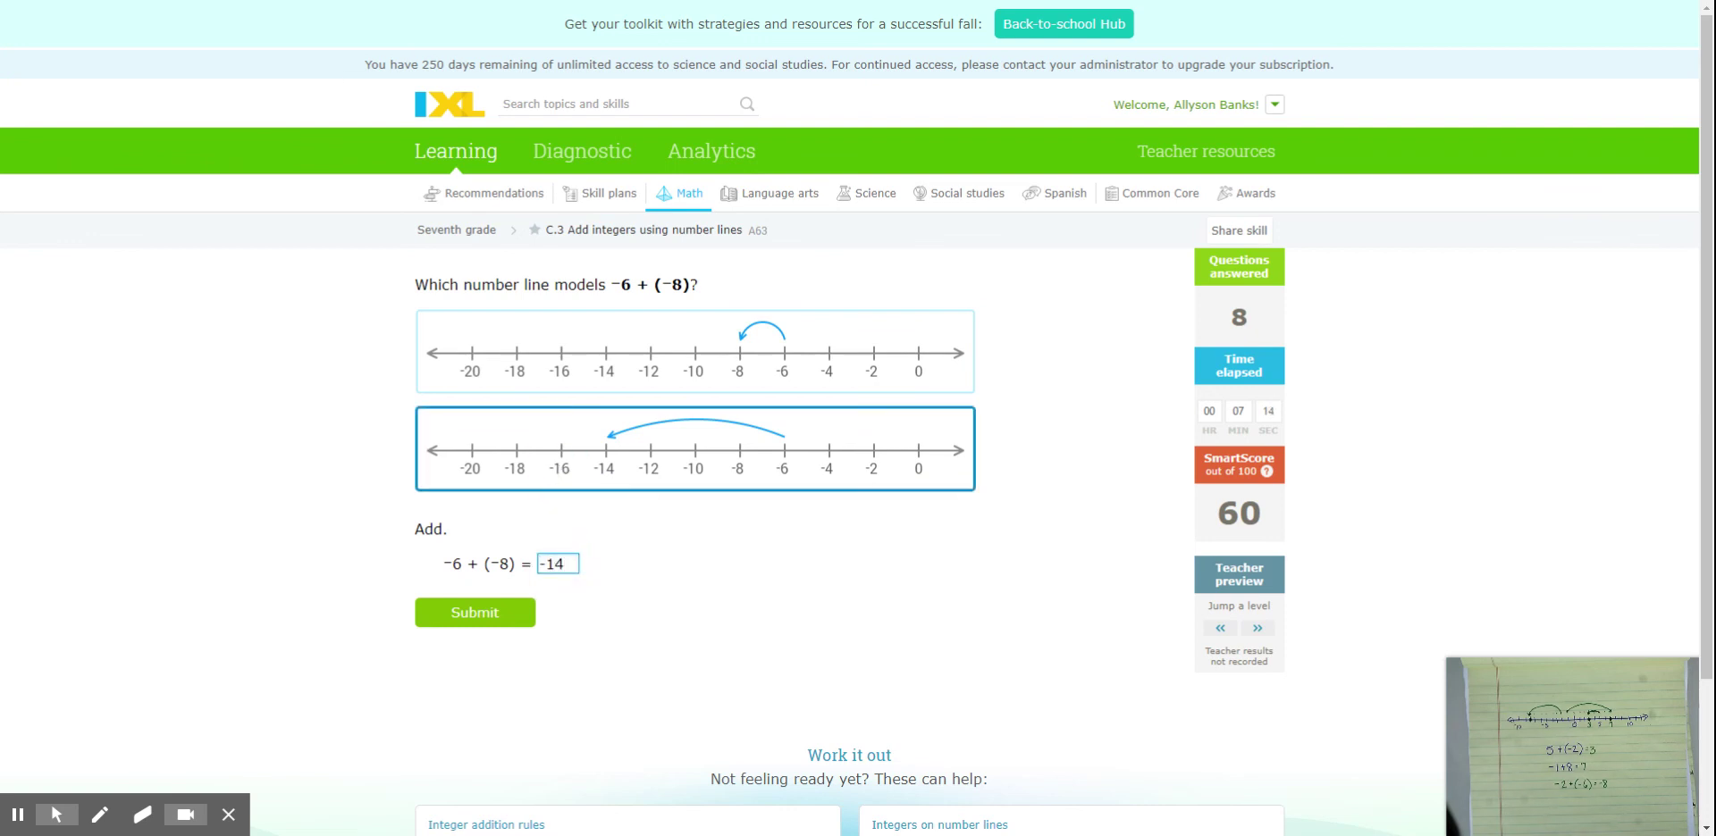
{"action": "type", "text": "-14"}
{"action": "left_click", "coordinate": [474, 613]}
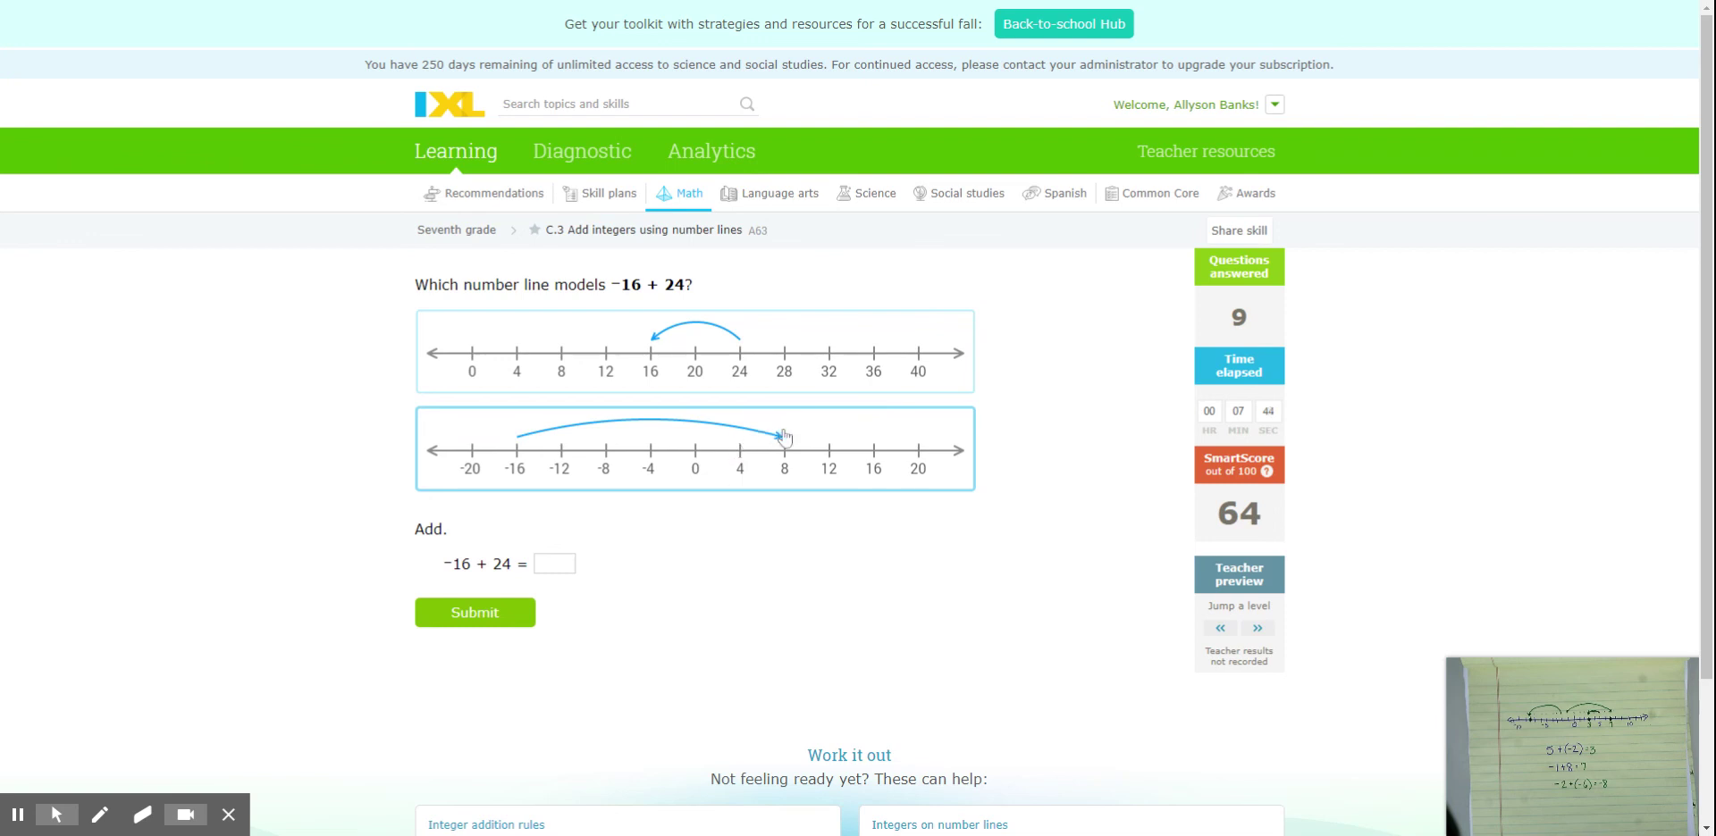
For −16 + 24, select the number line with the arrow from −16 to 8, fill in the sum and submit
{"action": "left_click", "coordinate": [786, 487]}
{"action": "left_click", "coordinate": [554, 564]}
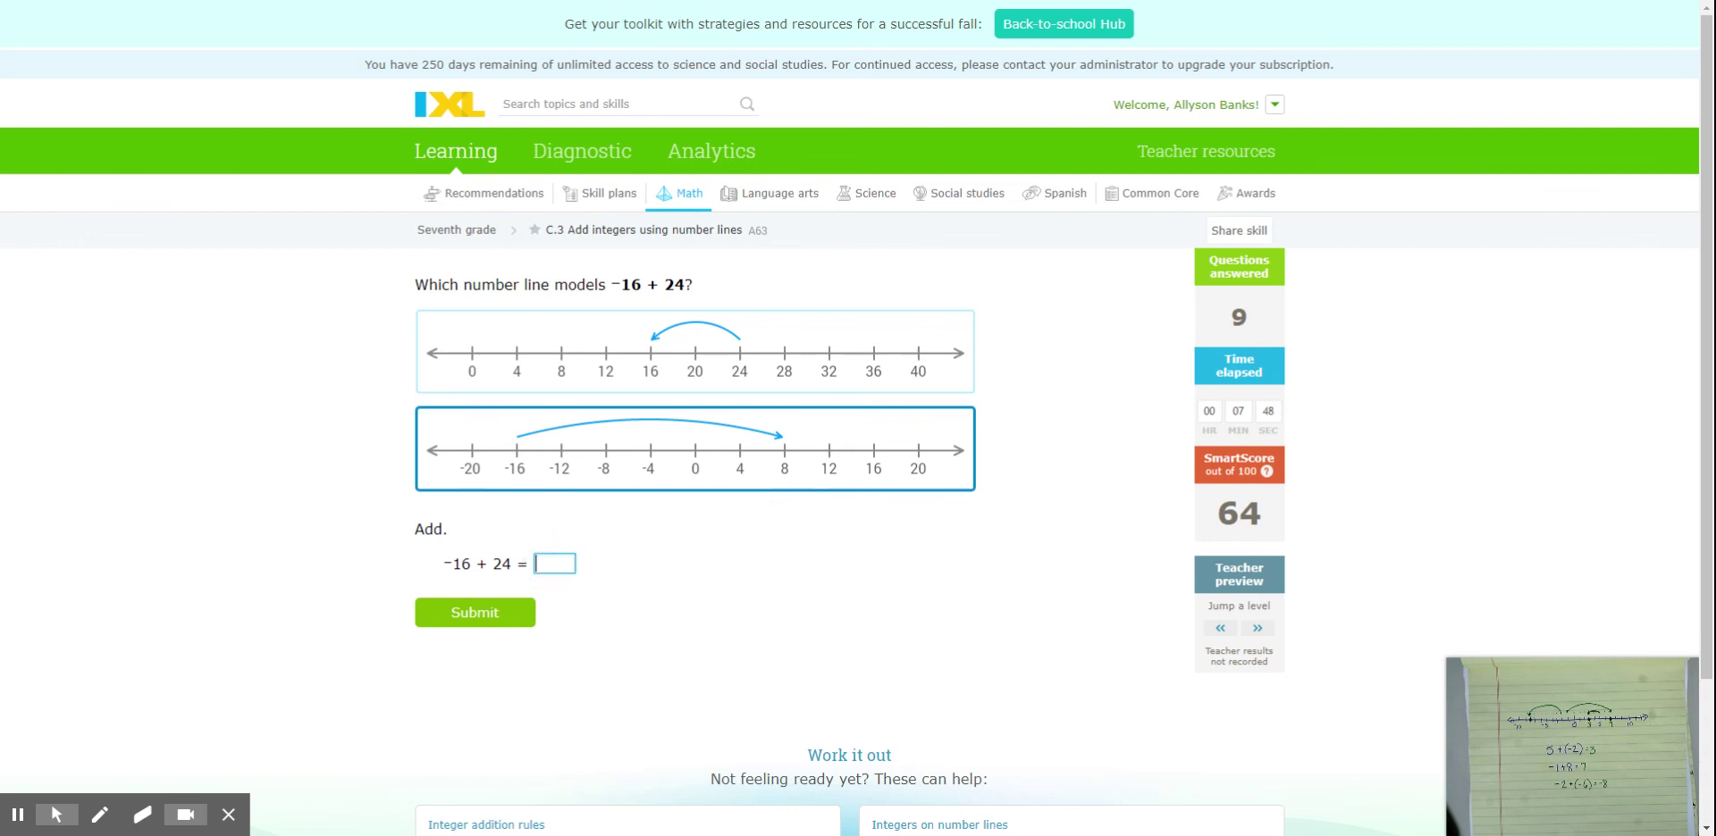
{"action": "left_click", "coordinate": [491, 617]}
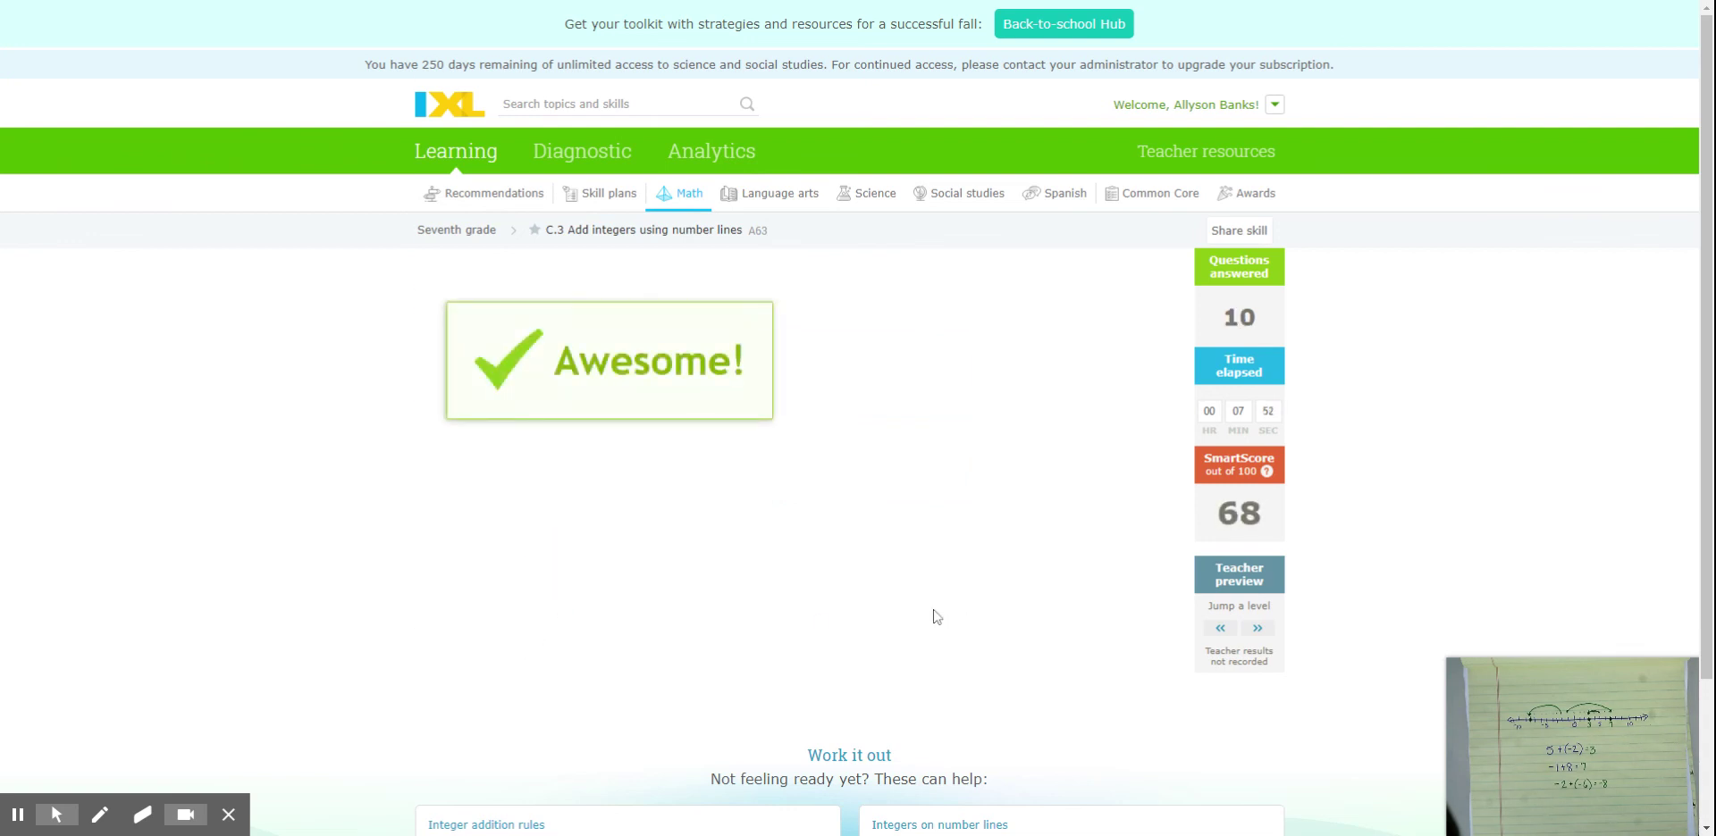